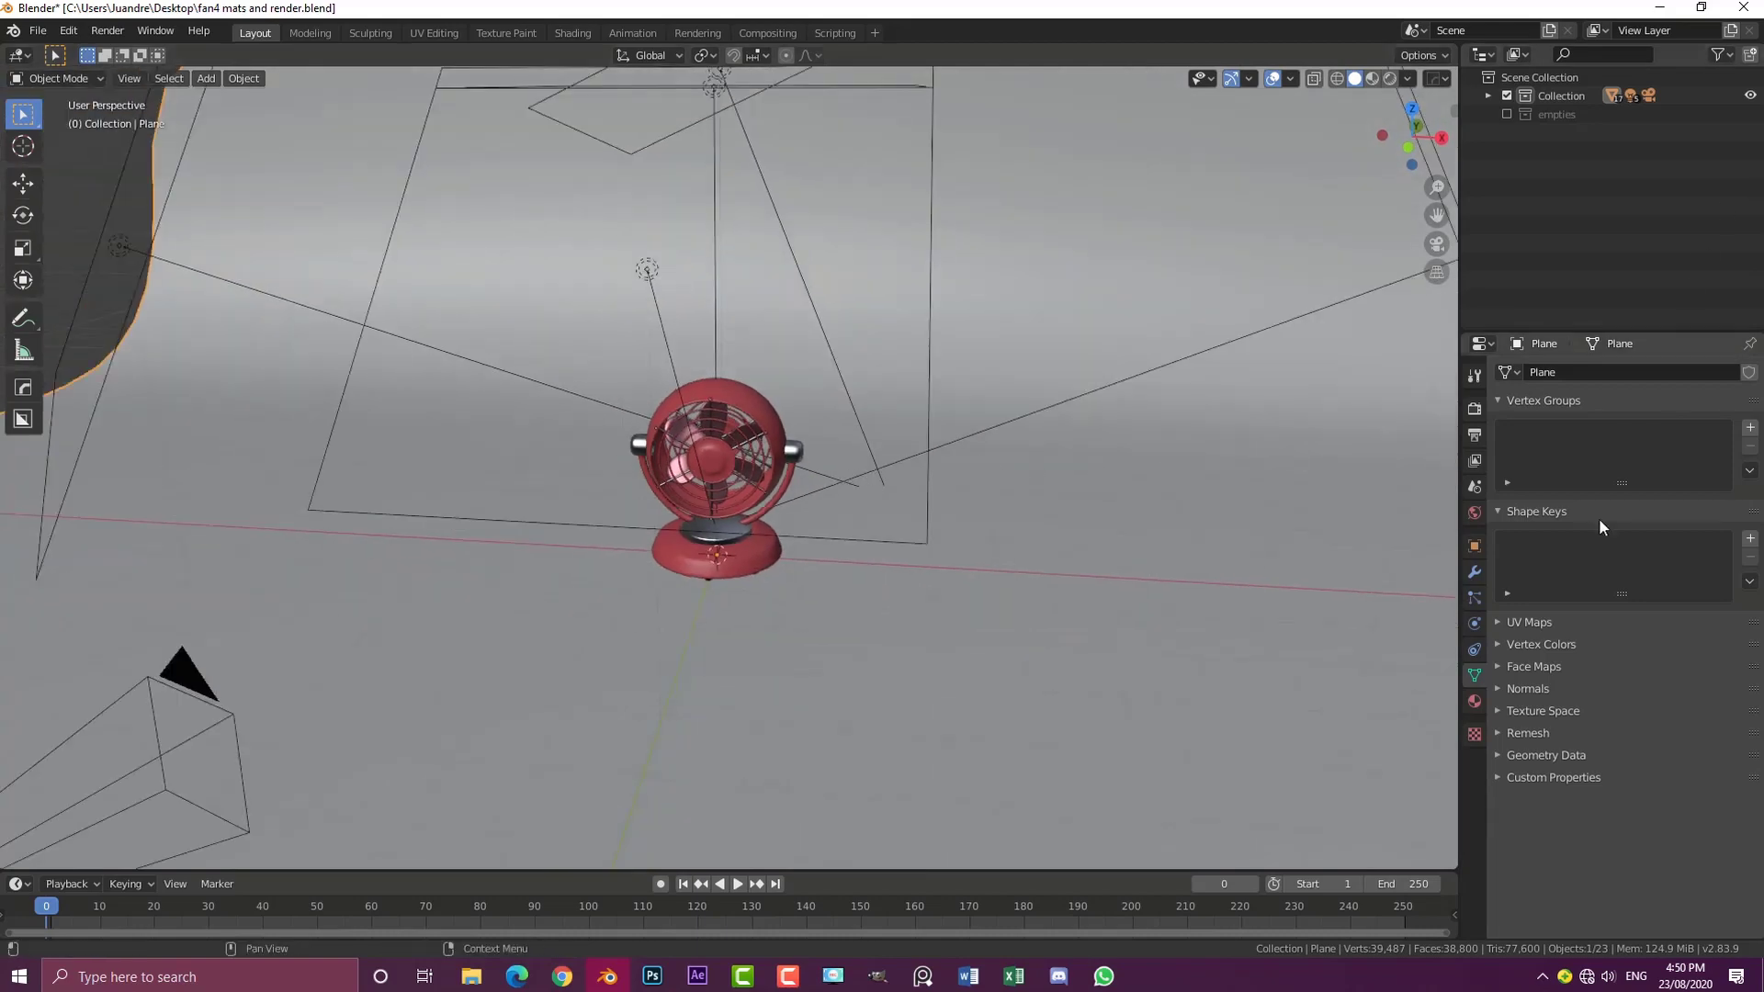
Step: Inspect the fan scene in rendered shading from several angles and through the camera
middle_drag(1378, 503, 1176, 494)
scroll(664, 447, up, 2)
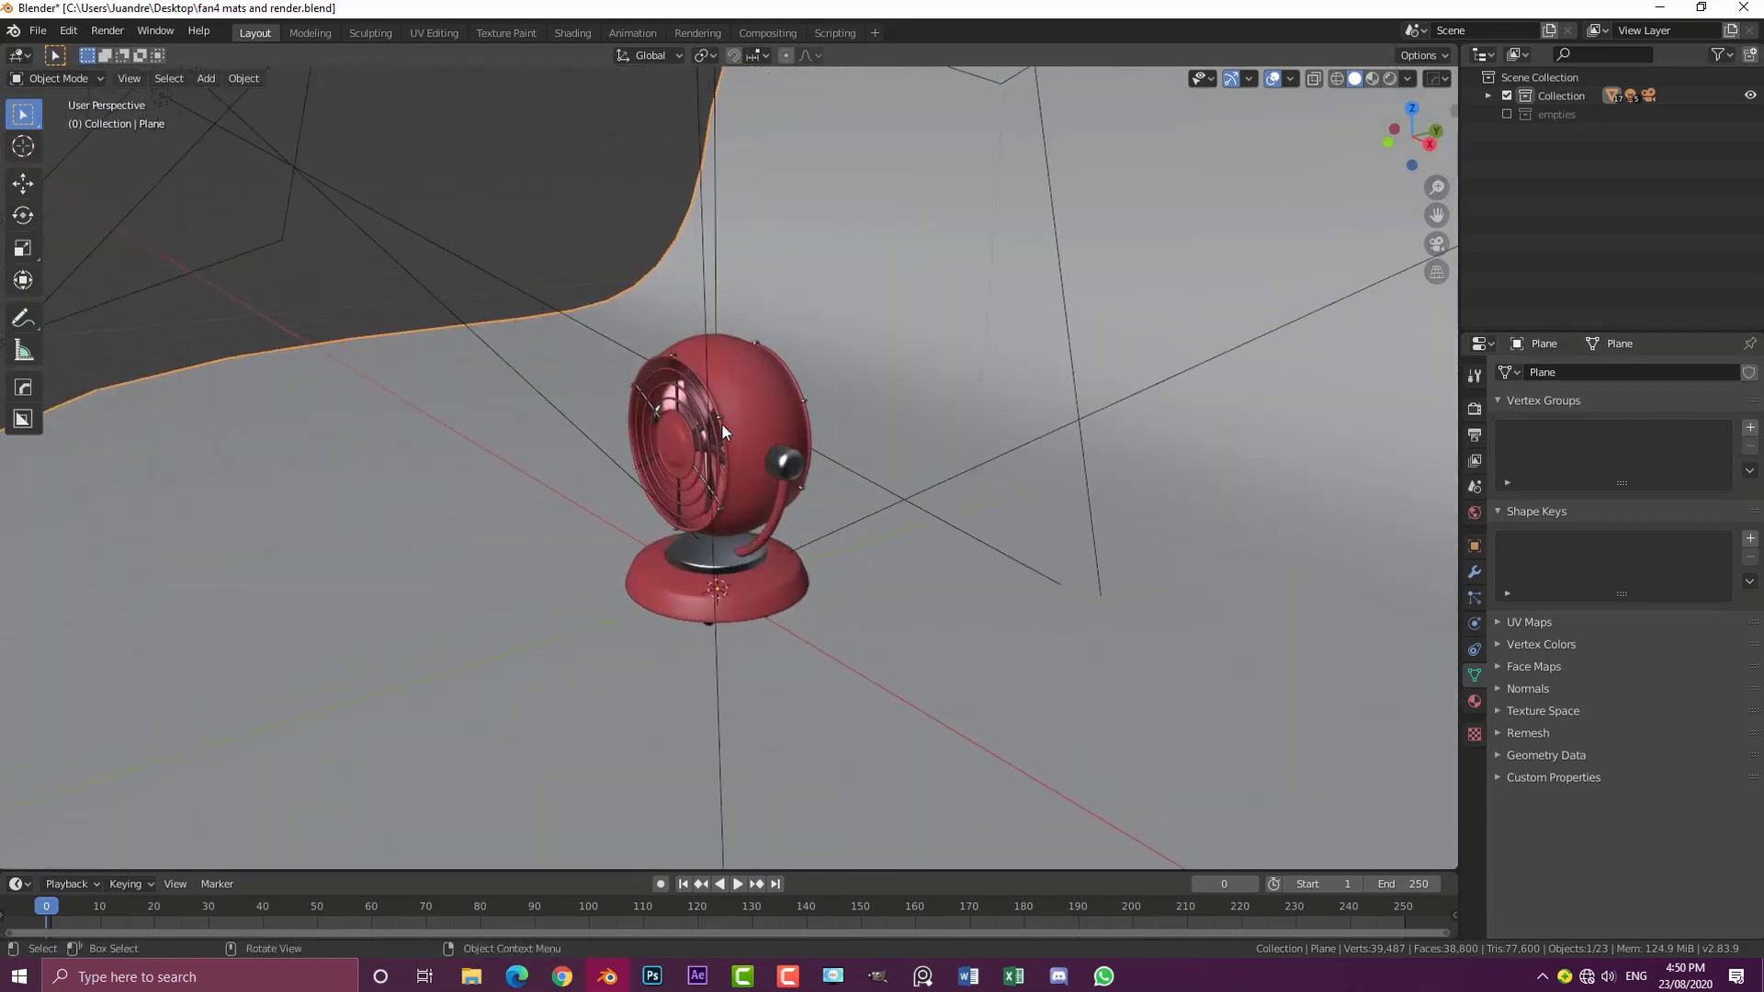
middle_drag(721, 427, 757, 416)
key(z)
click(742, 338)
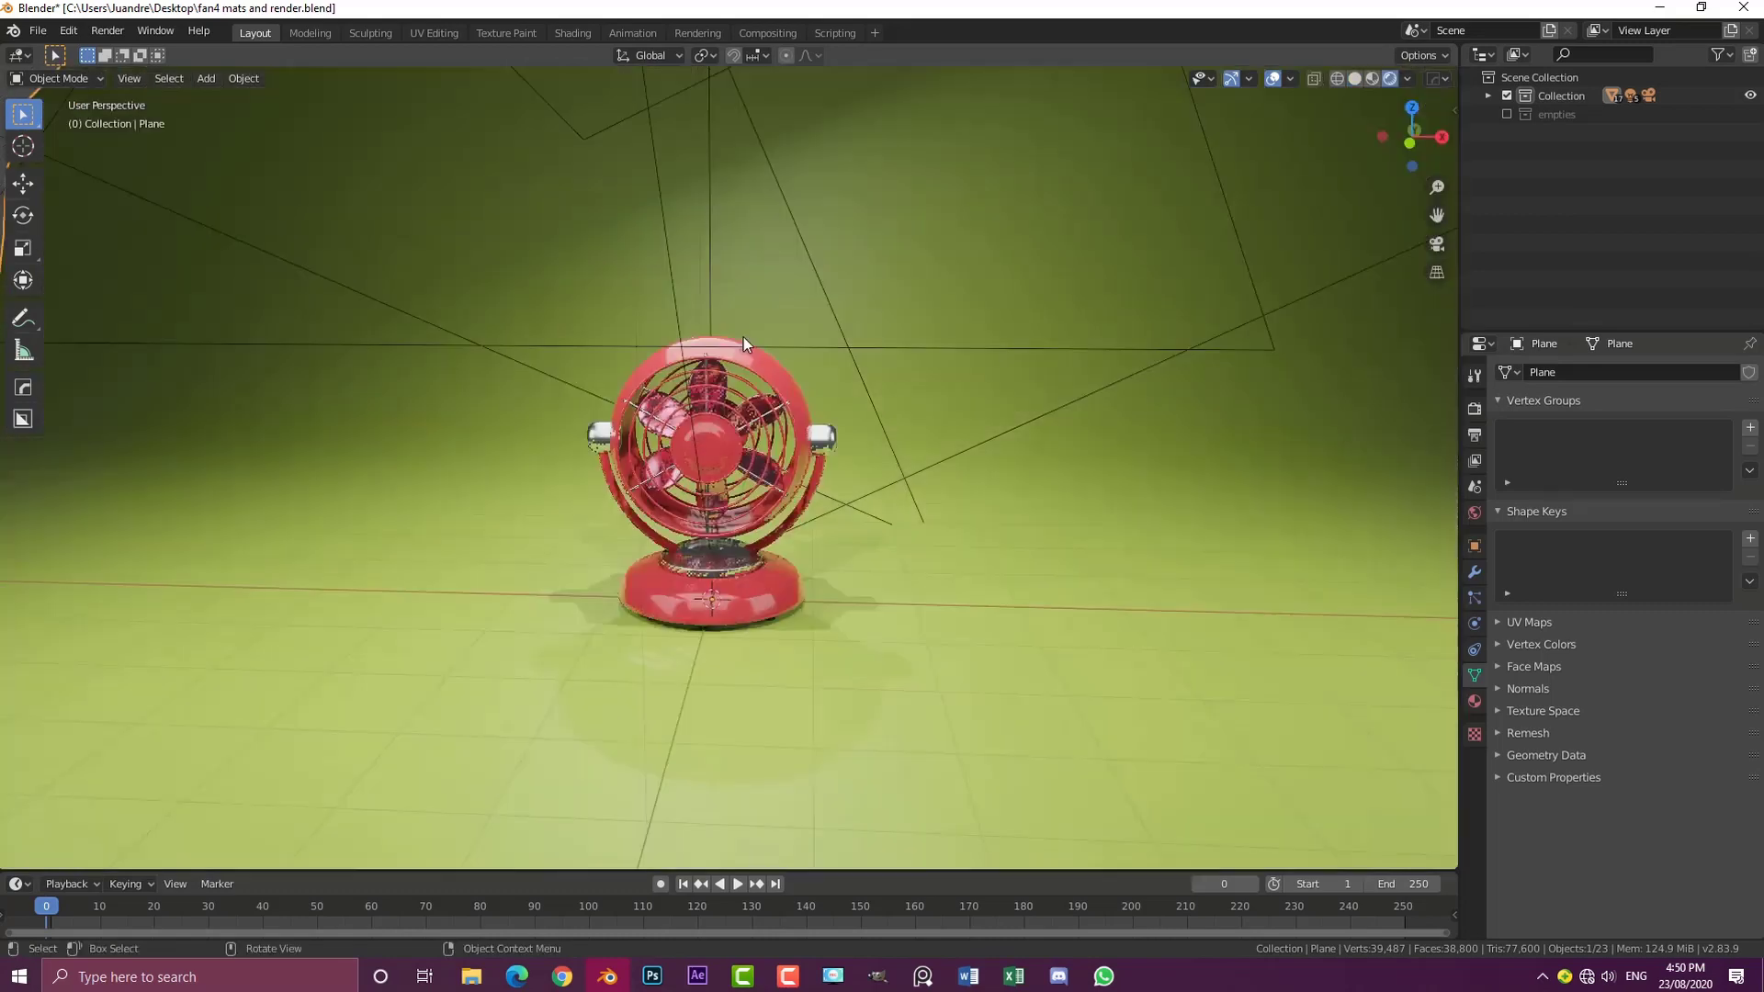
middle_drag(743, 338, 781, 459)
key(KP_0)
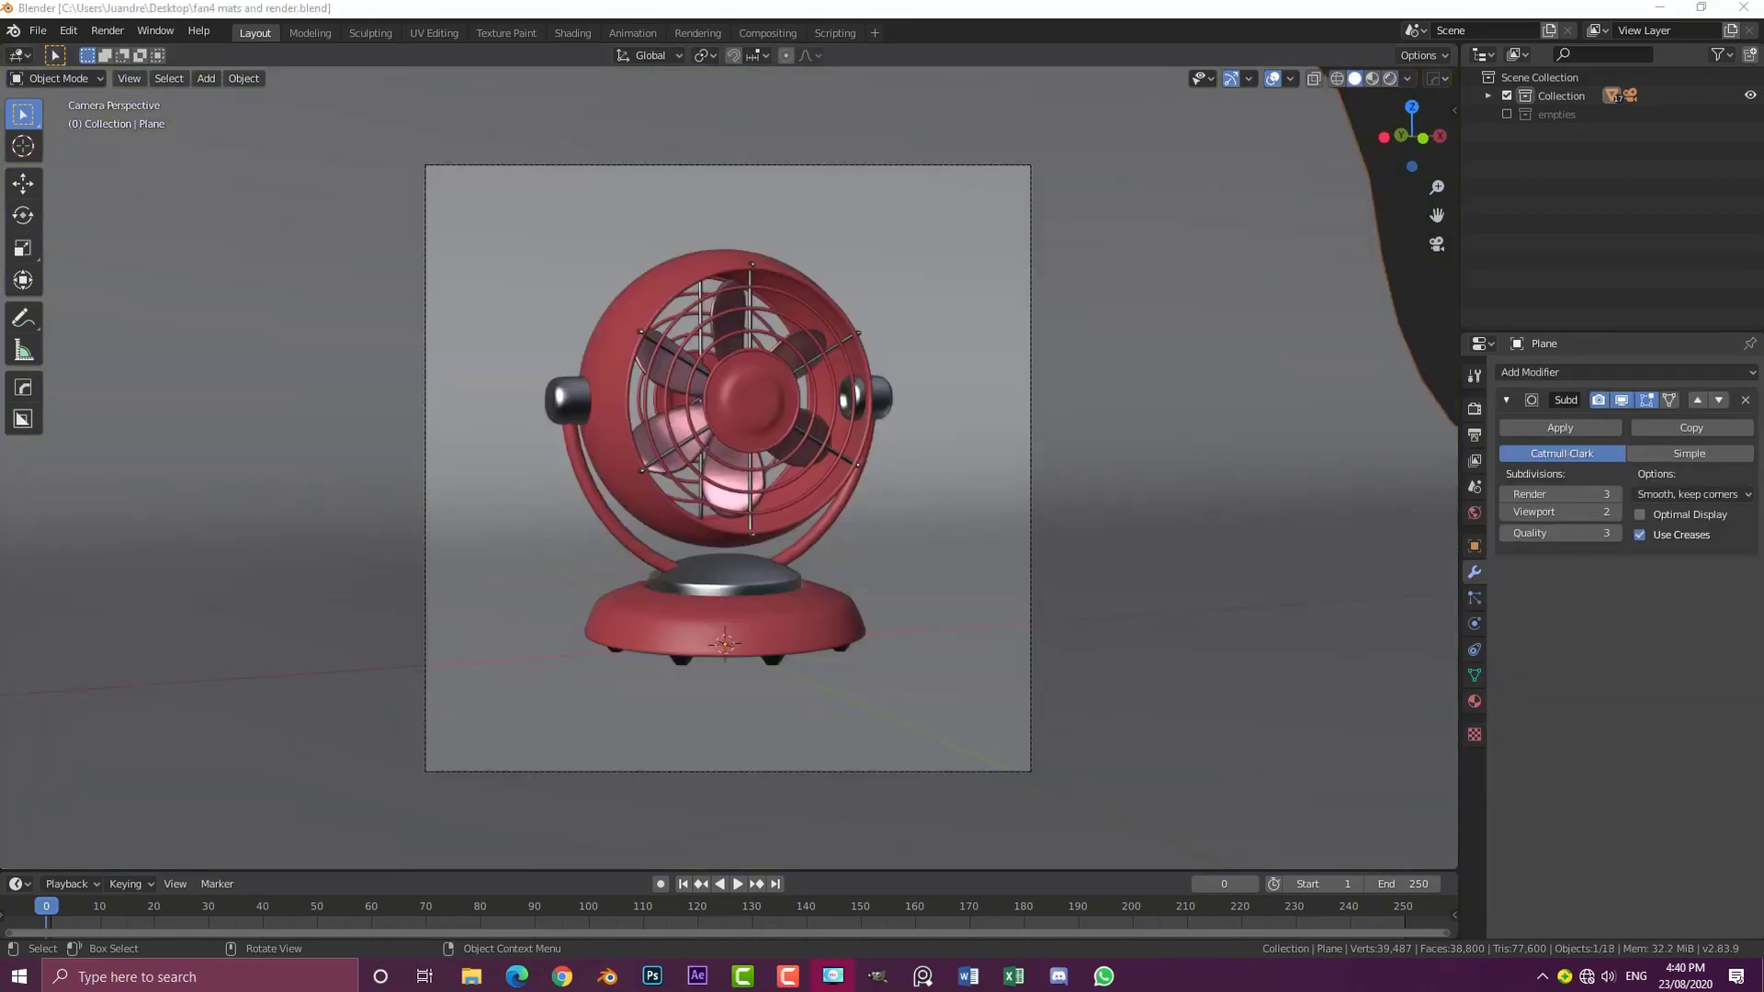
Step: Enable Ambient Occlusion and Screen Space Reflections in the scene's Eevee render settings
click(1476, 409)
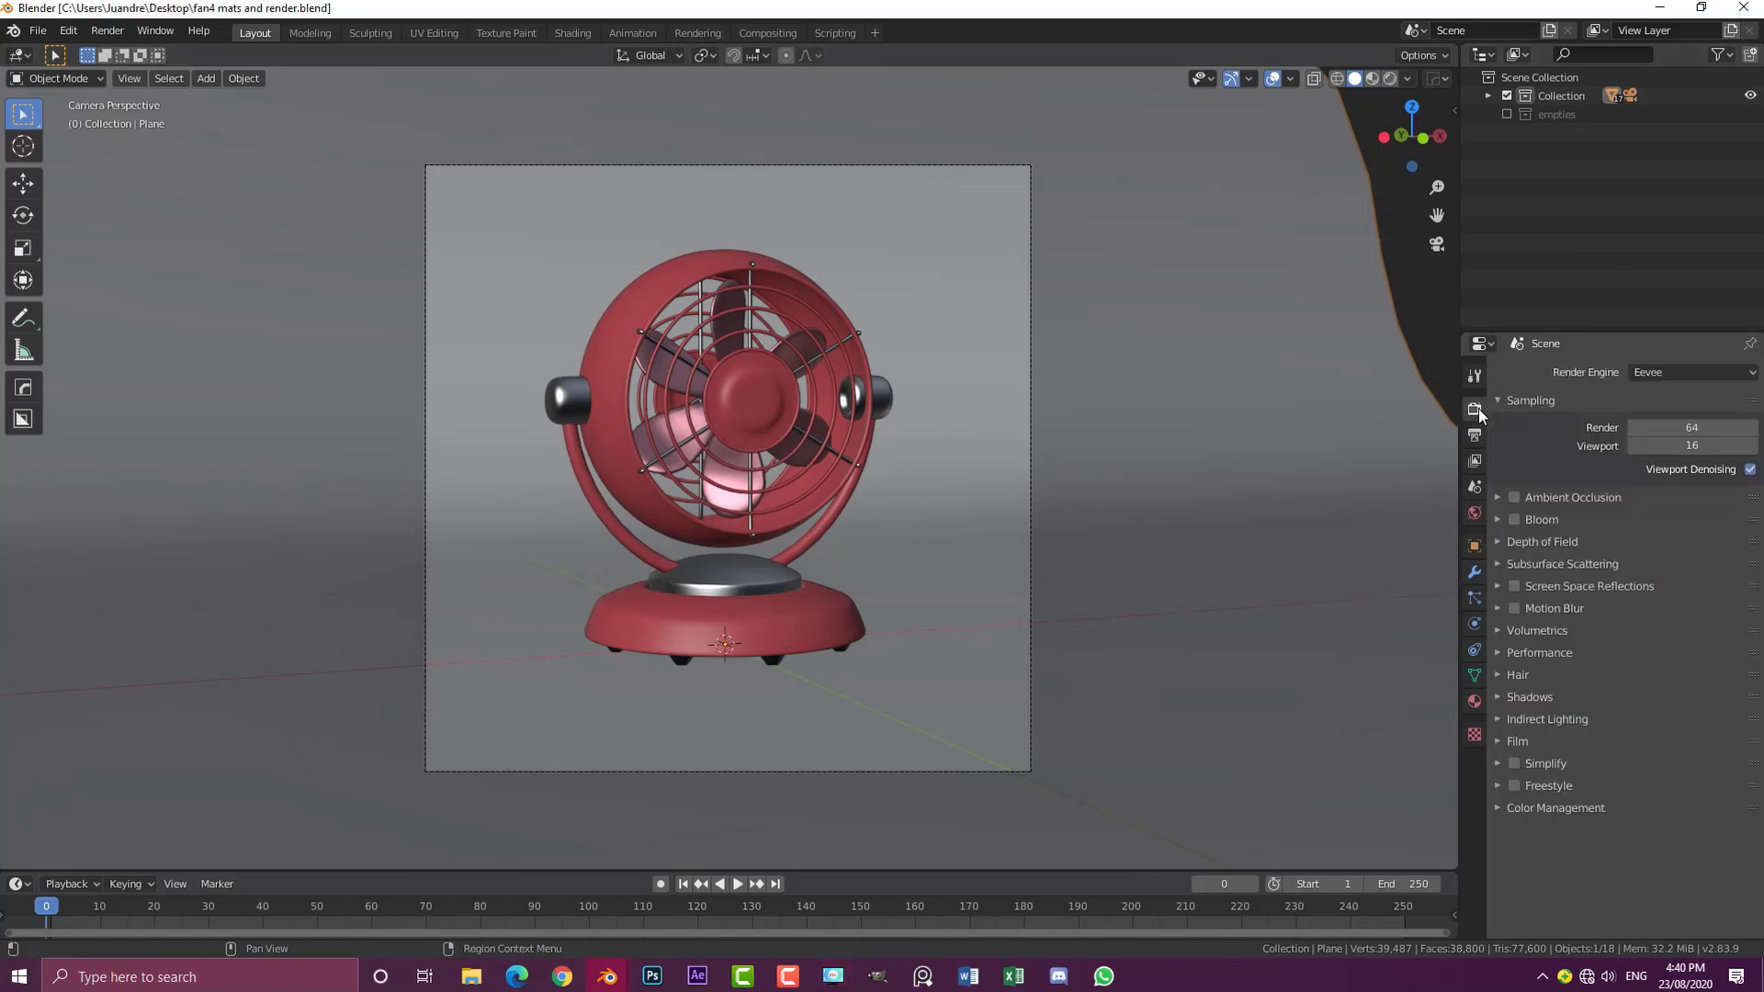
click(1516, 497)
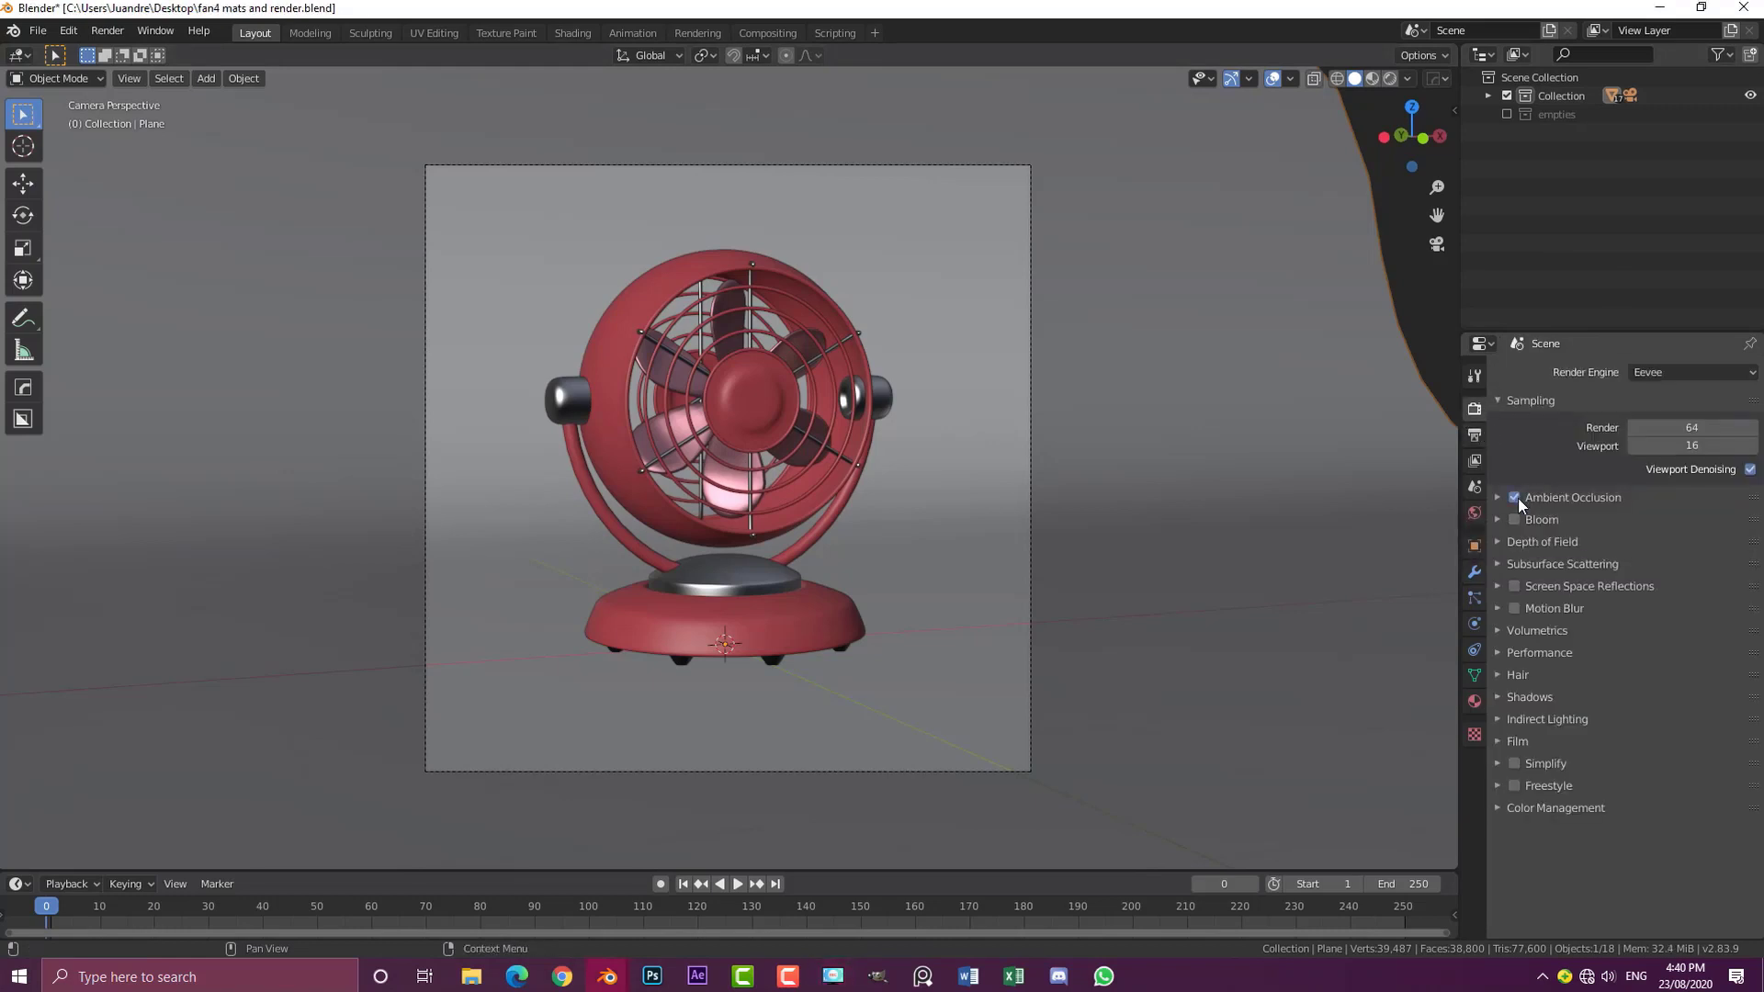
click(1519, 586)
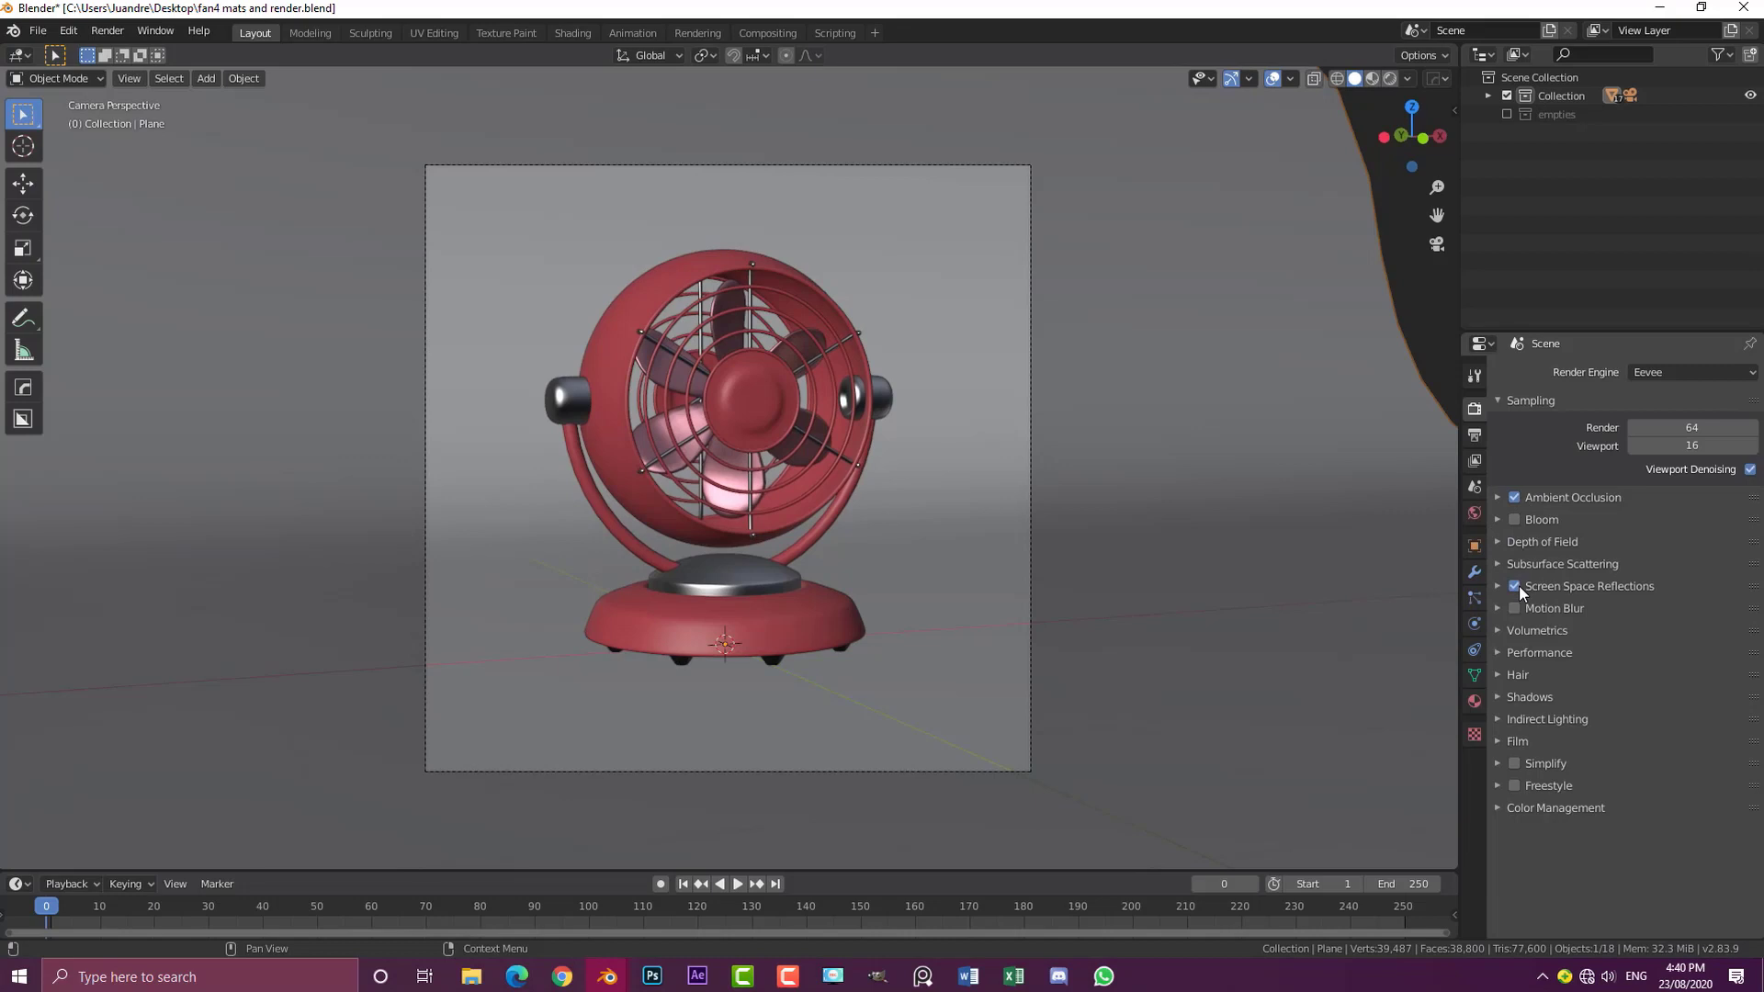
click(1637, 372)
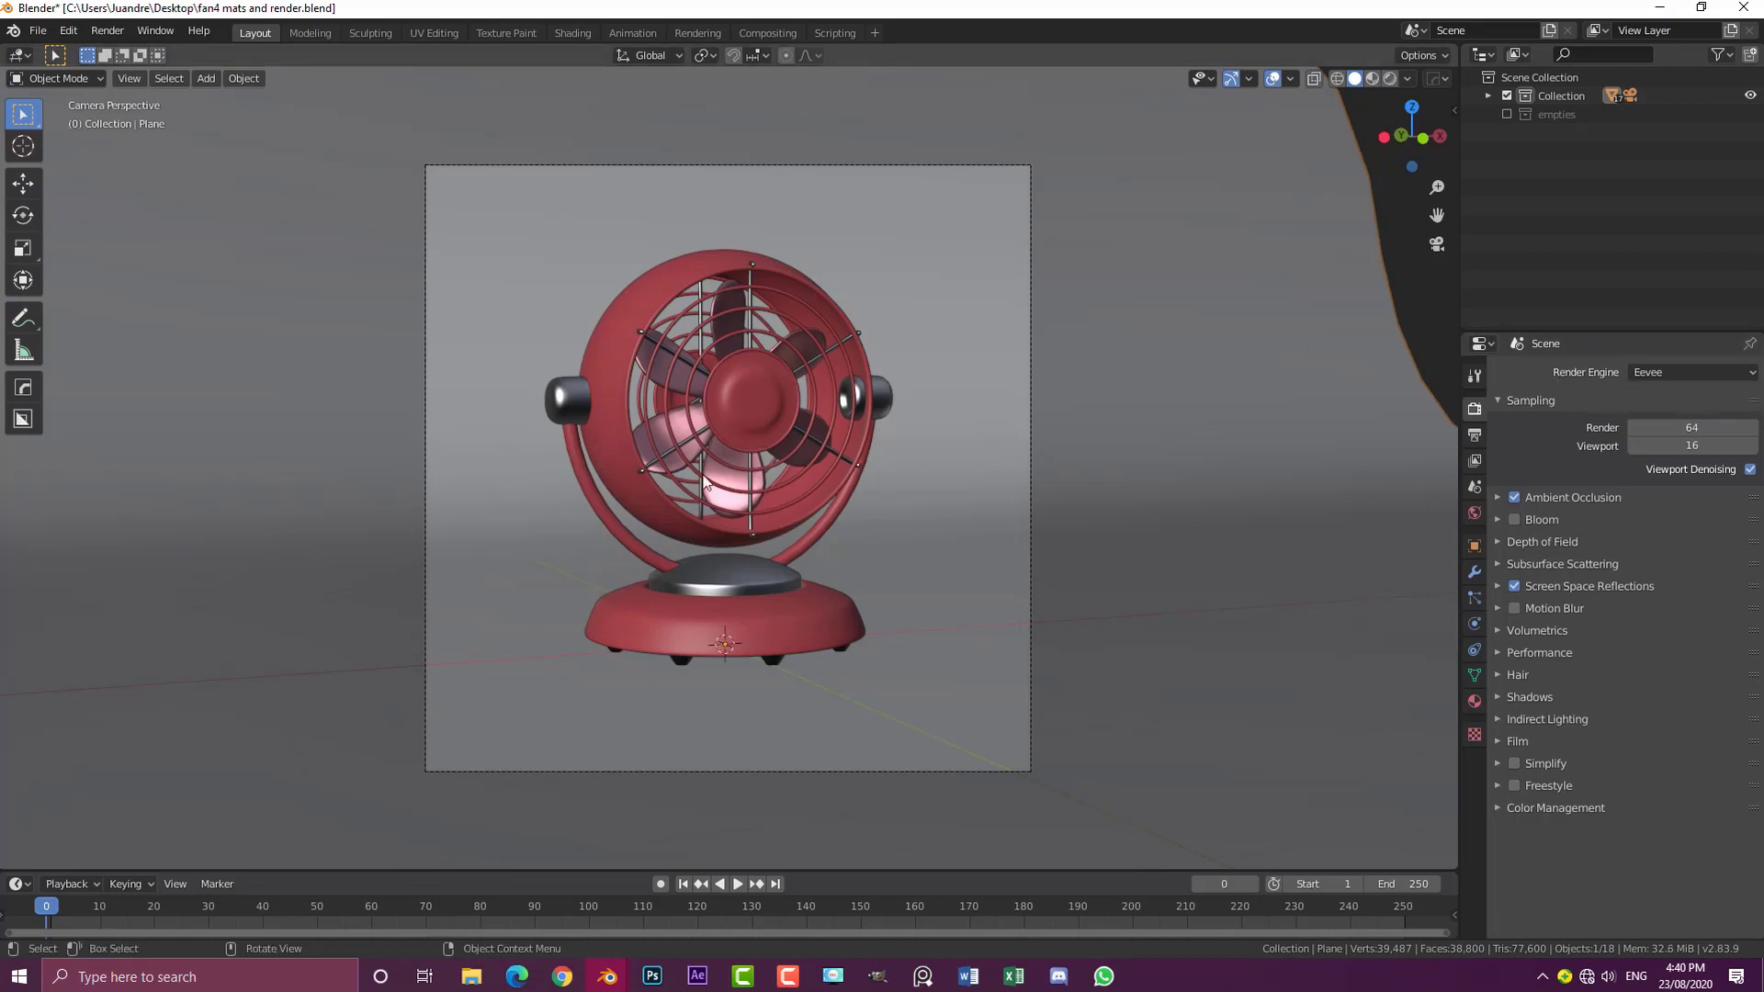
Step: Add an area light and raise it about 5.2 m along Z above the fan
scroll(781, 352, down, 3)
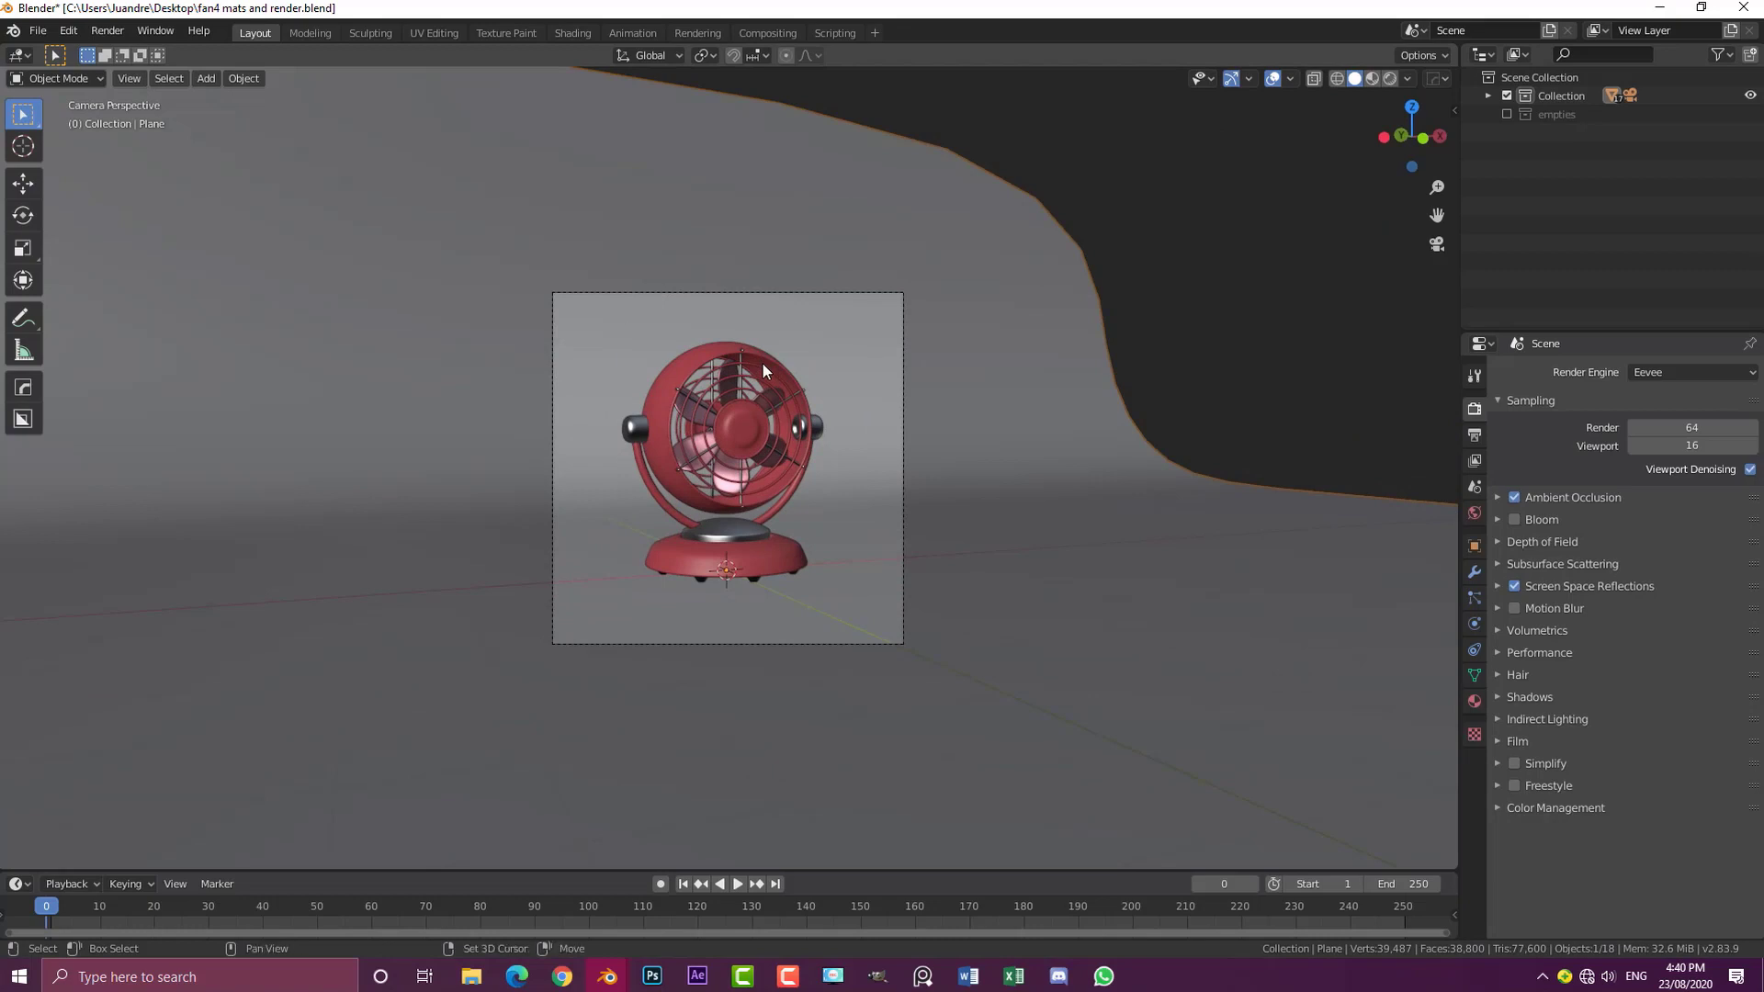
key(shift+a)
mouse_move(676, 572)
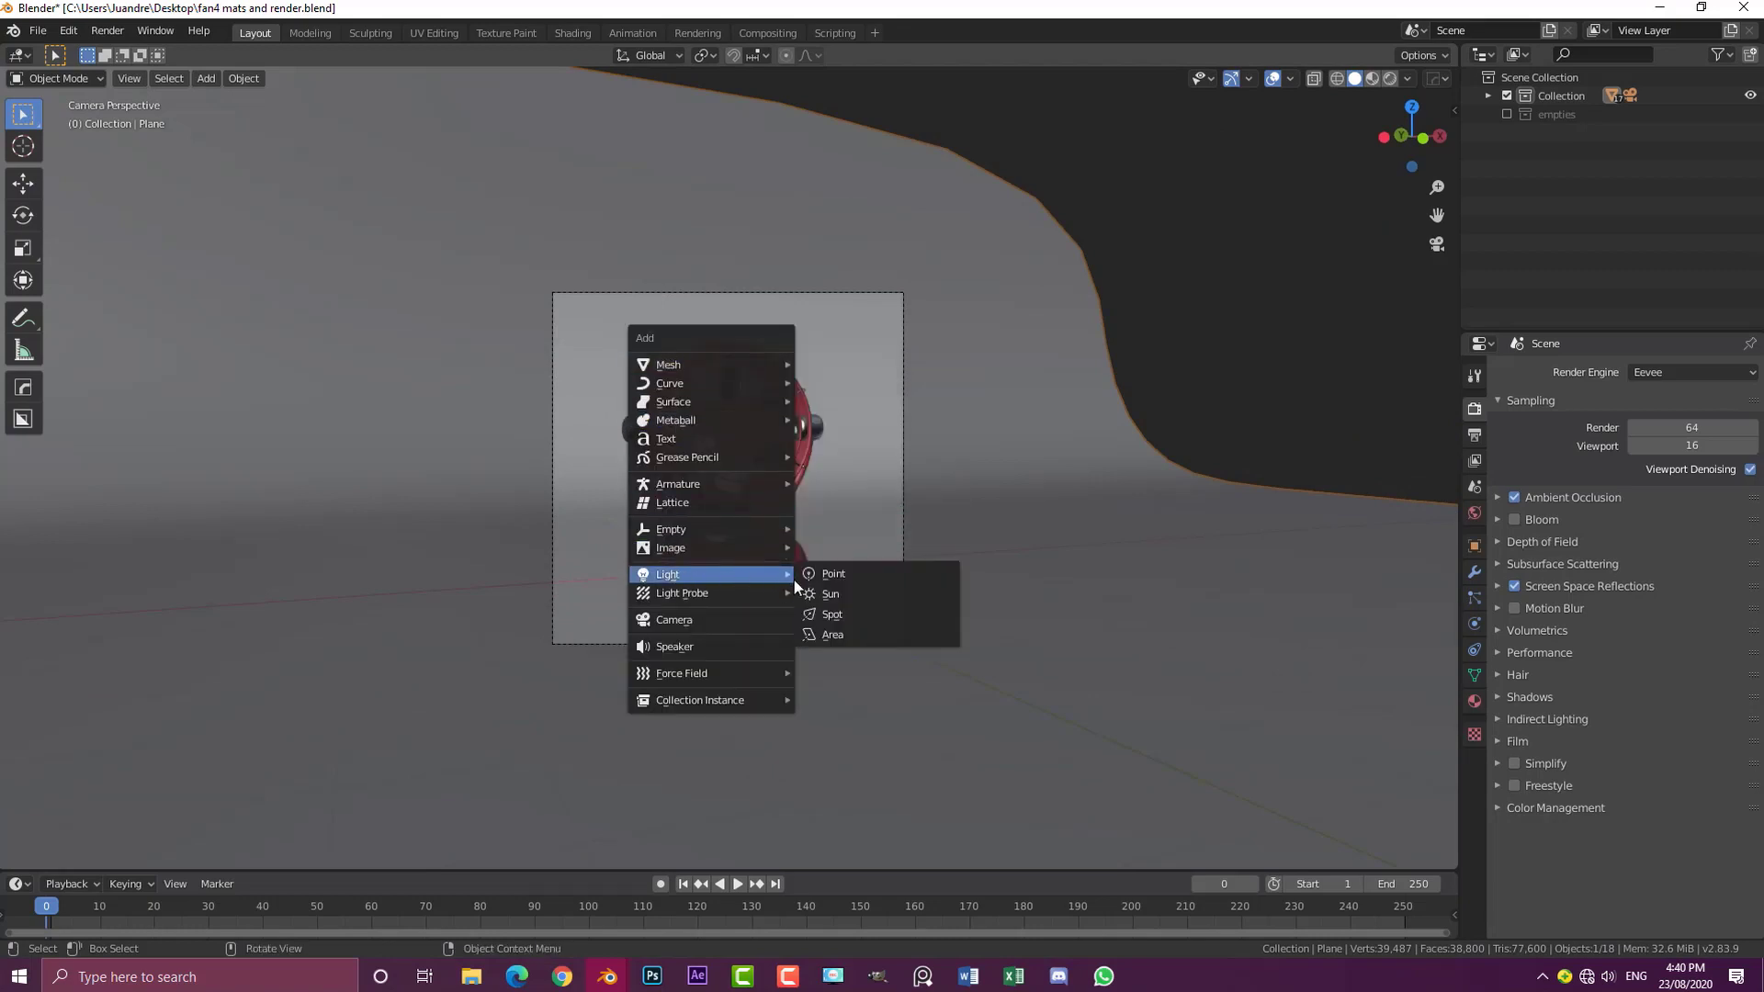
click(853, 634)
middle_drag(853, 633, 584, 610)
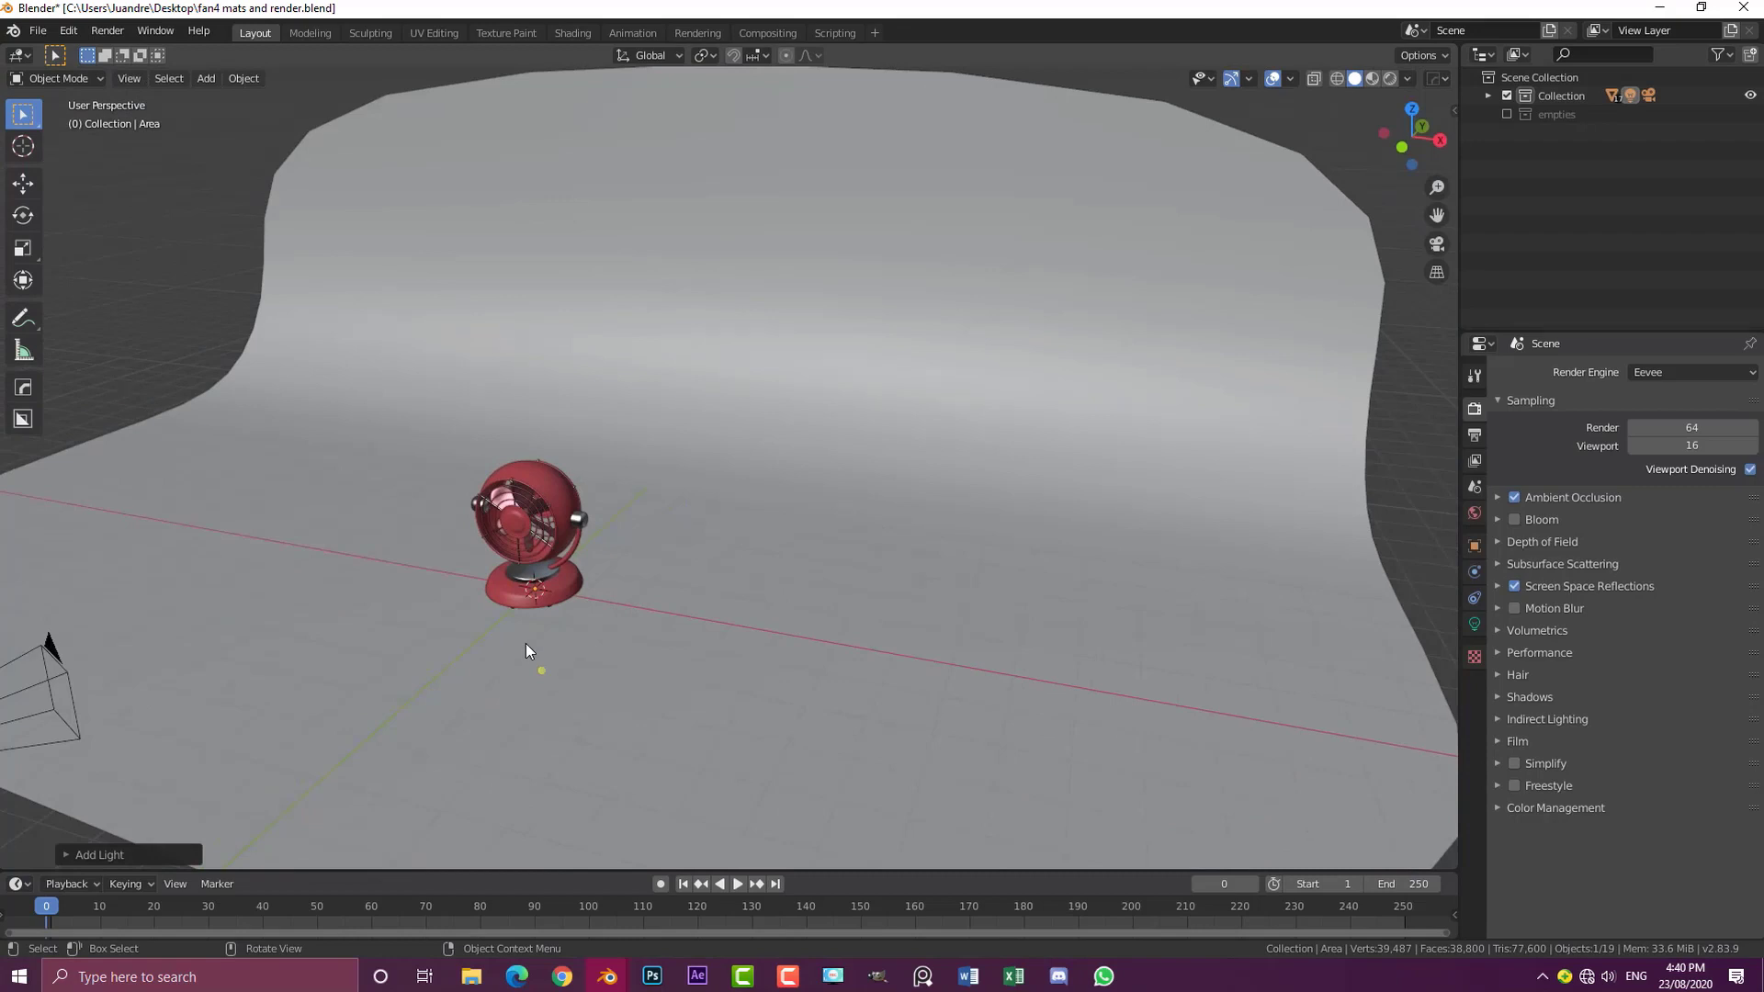
key(g)
key(z)
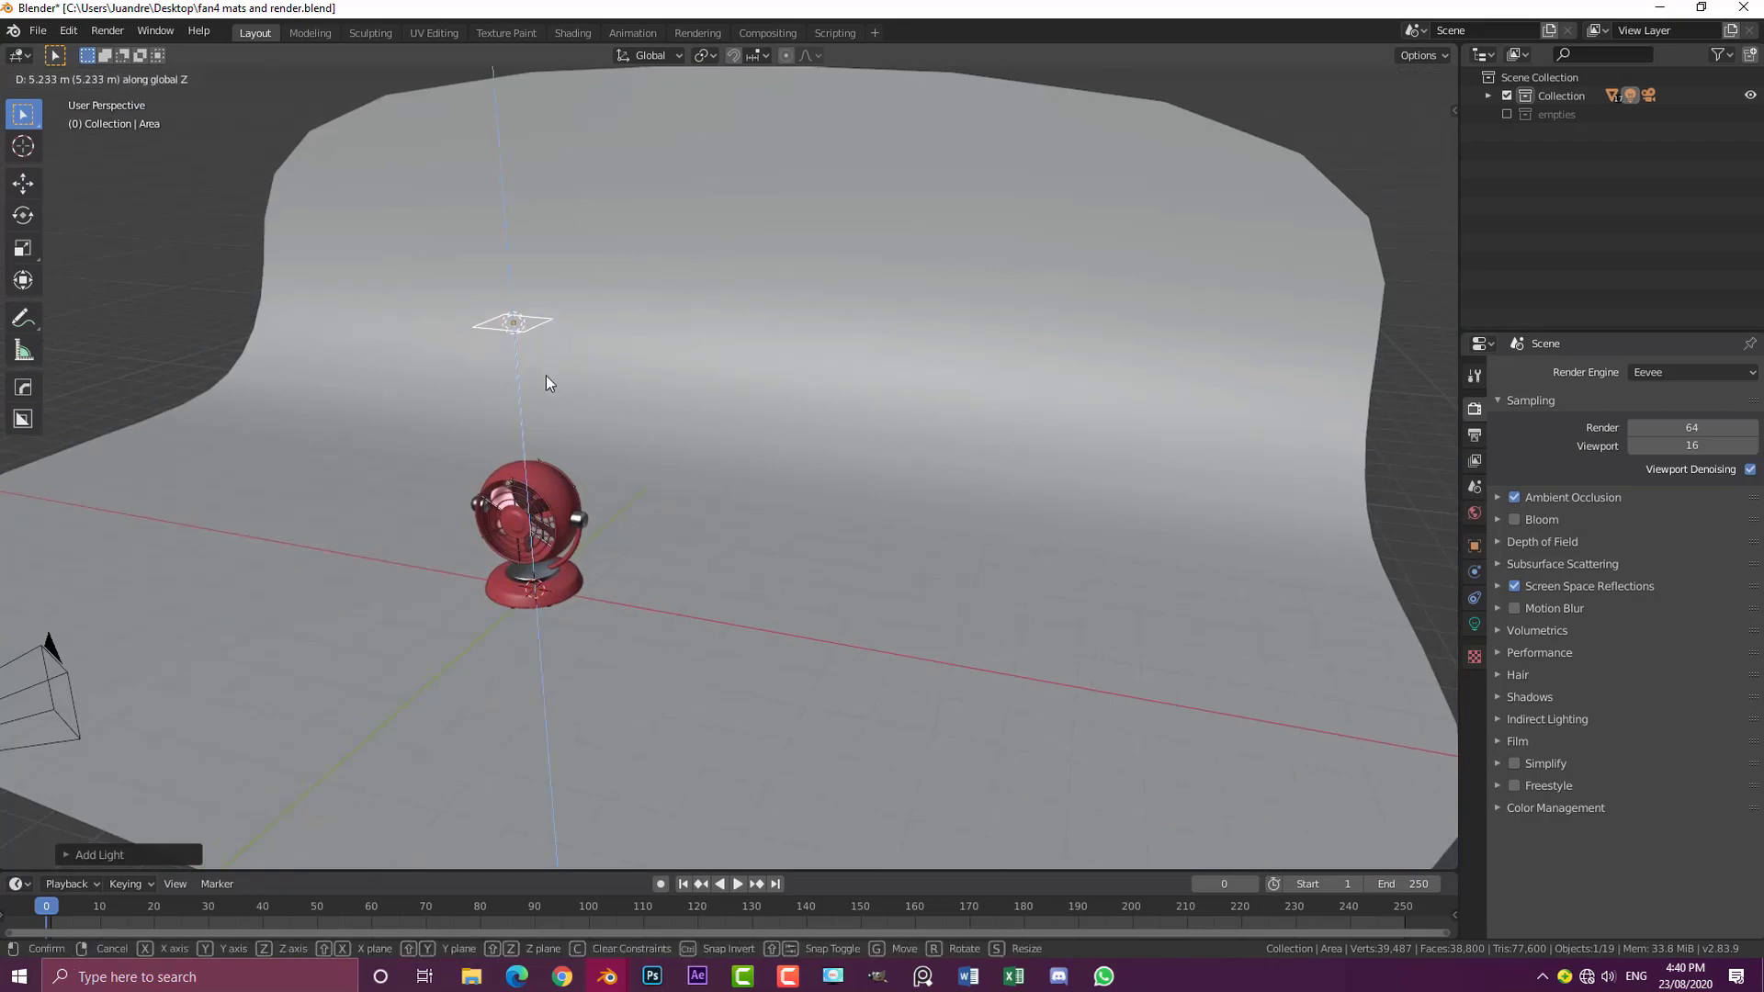
click(546, 383)
Step: Set the overhead area light's power to 350 W
click(1475, 624)
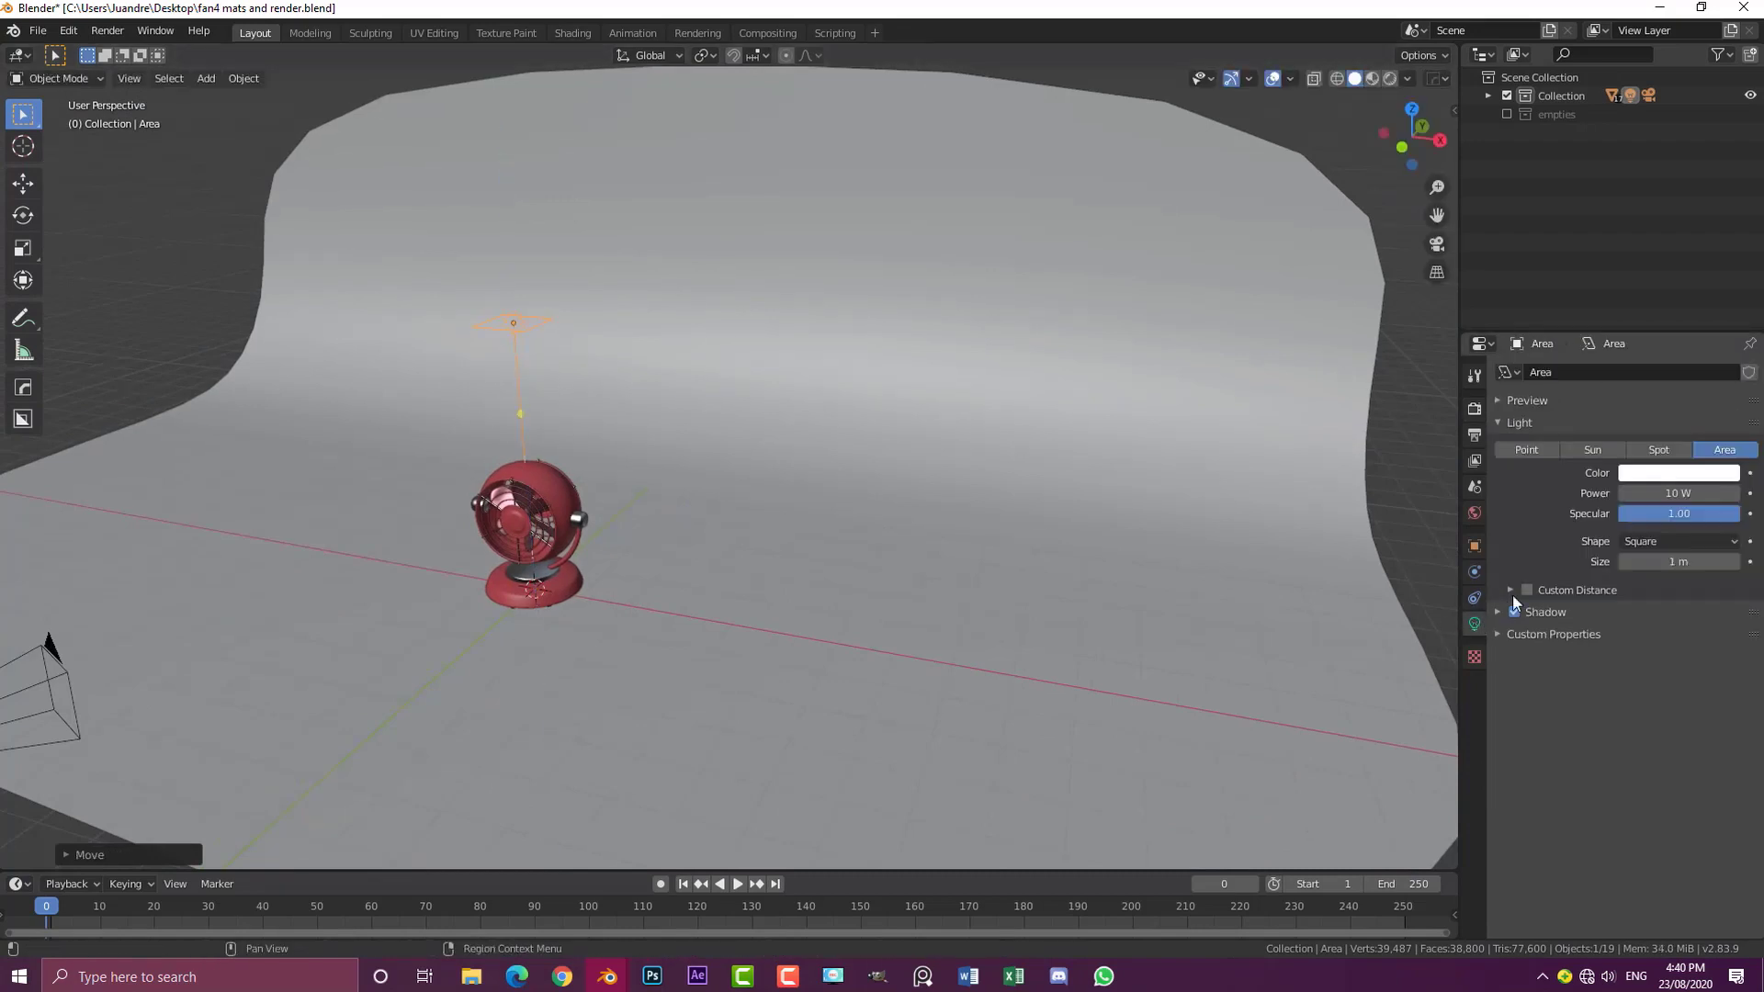
click(1674, 494)
text(3)
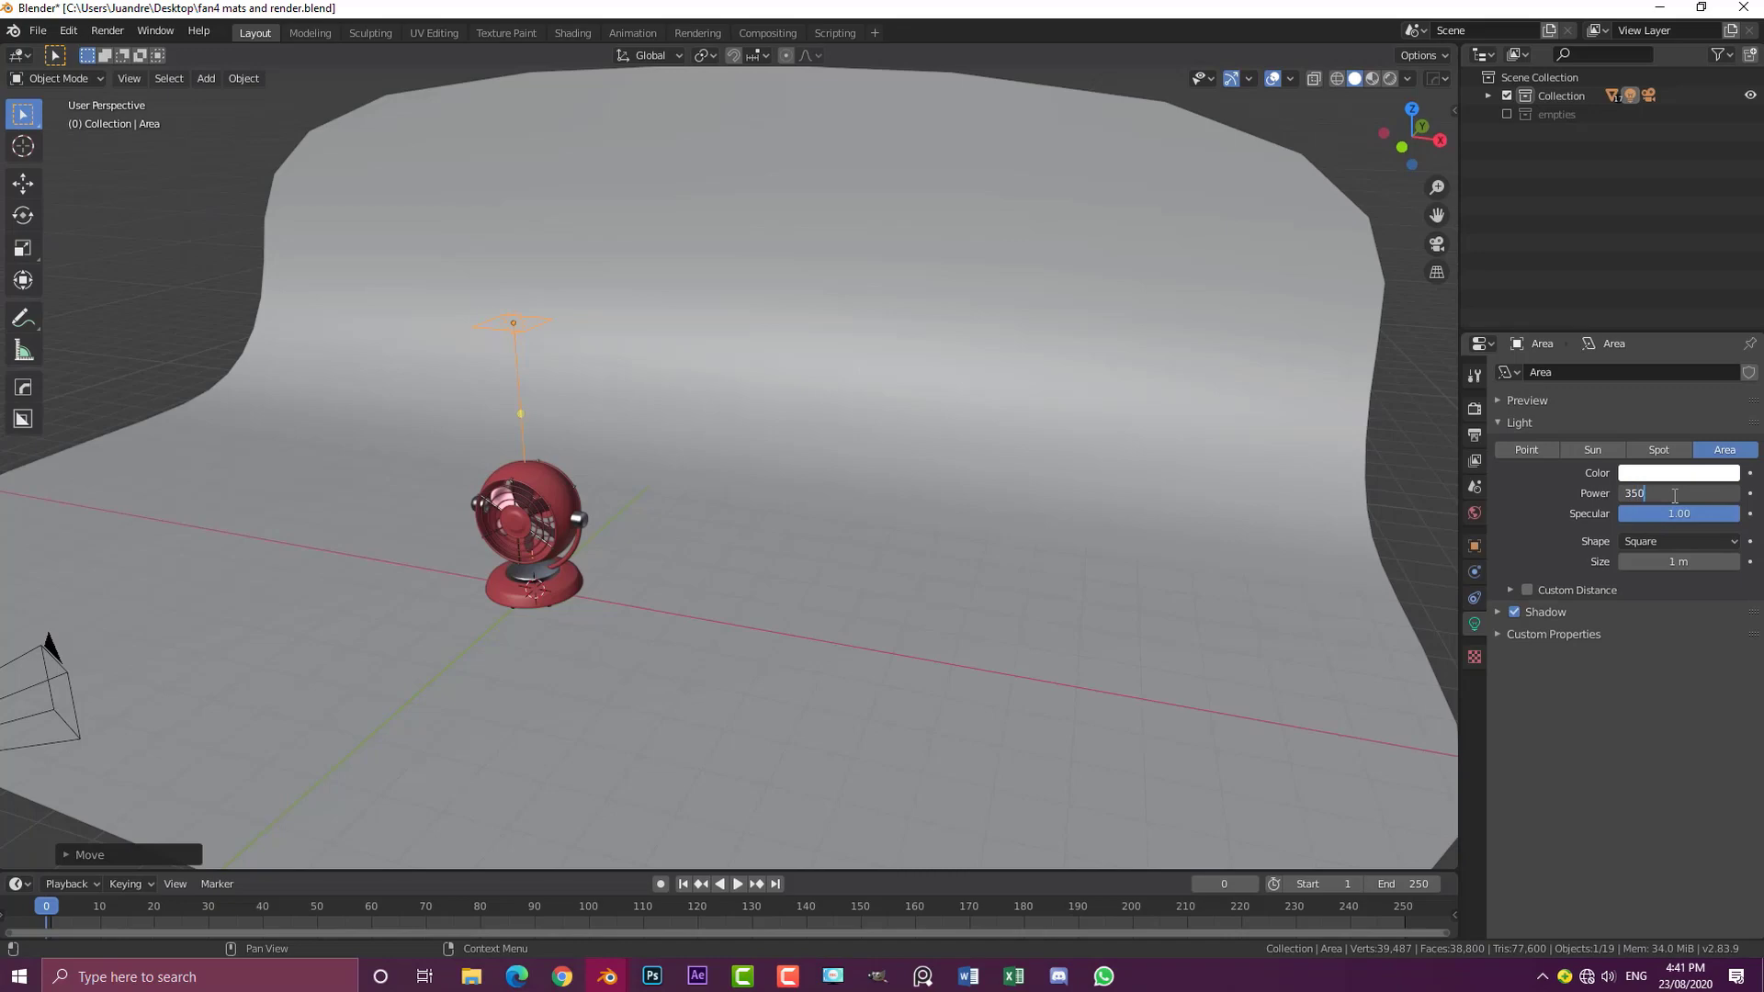
text(50)
key(Return)
Step: Set the overhead area light's size to 5 m
scroll(695, 494, down, 5)
middle_drag(694, 494, 609, 503)
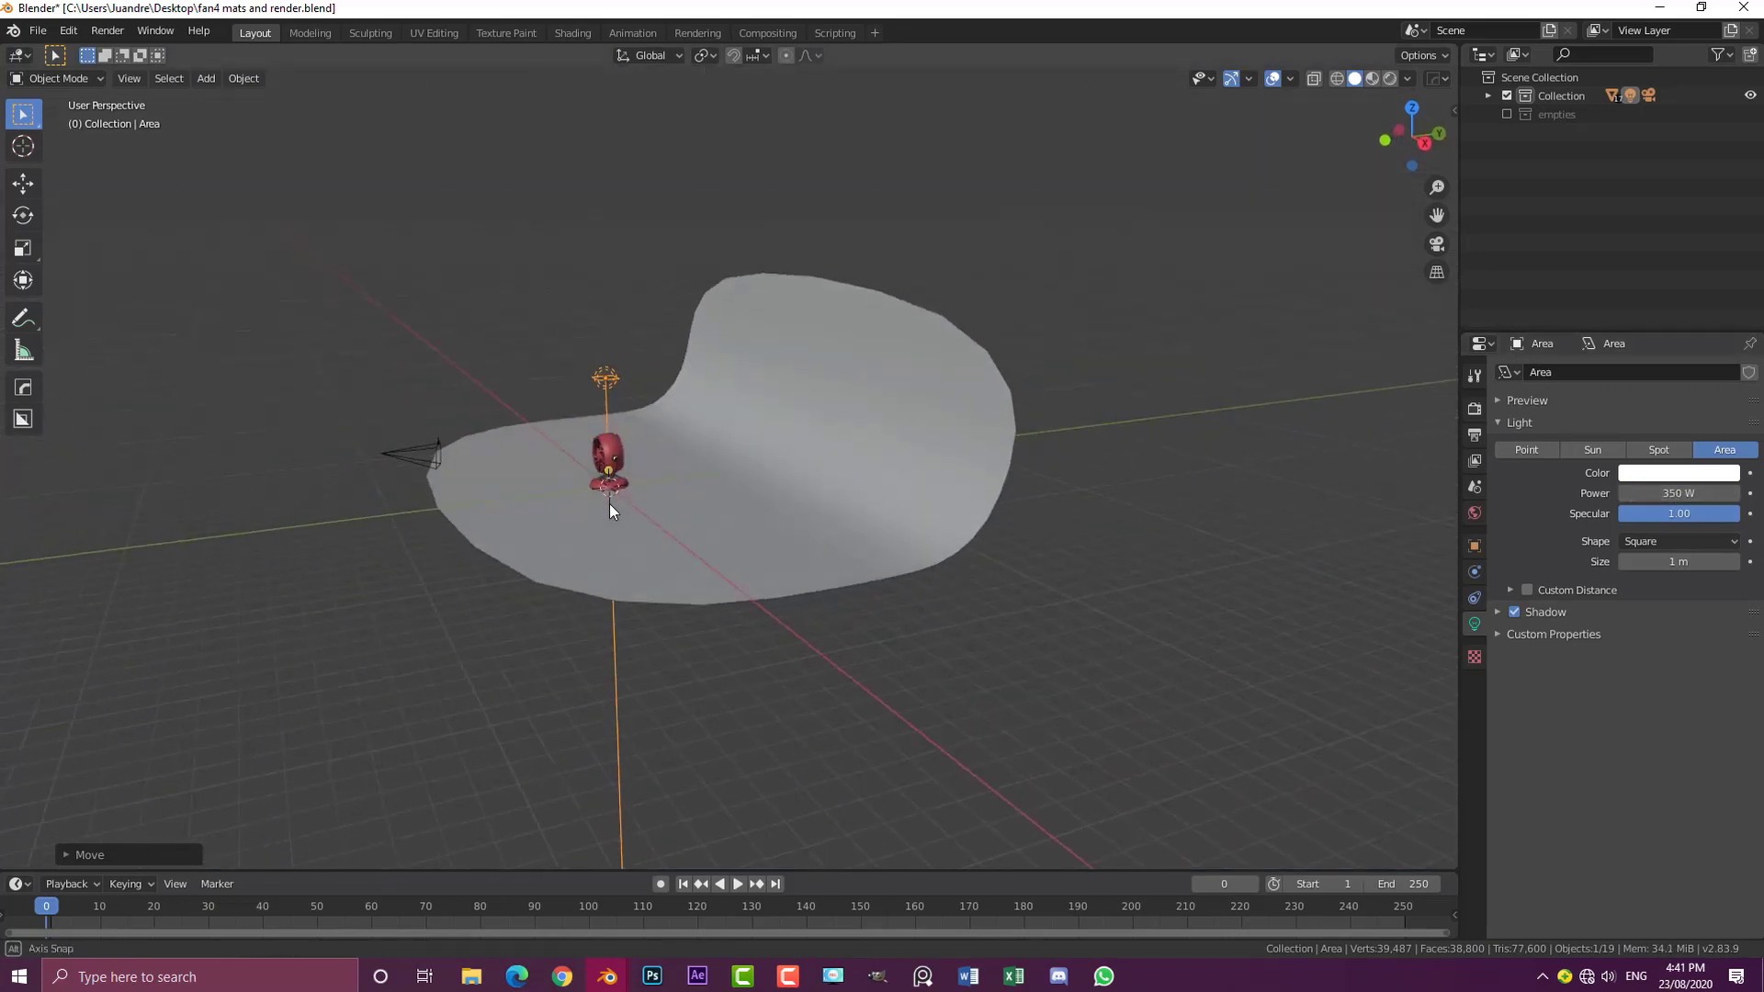
scroll(609, 504, up, 1)
scroll(595, 496, up, 3)
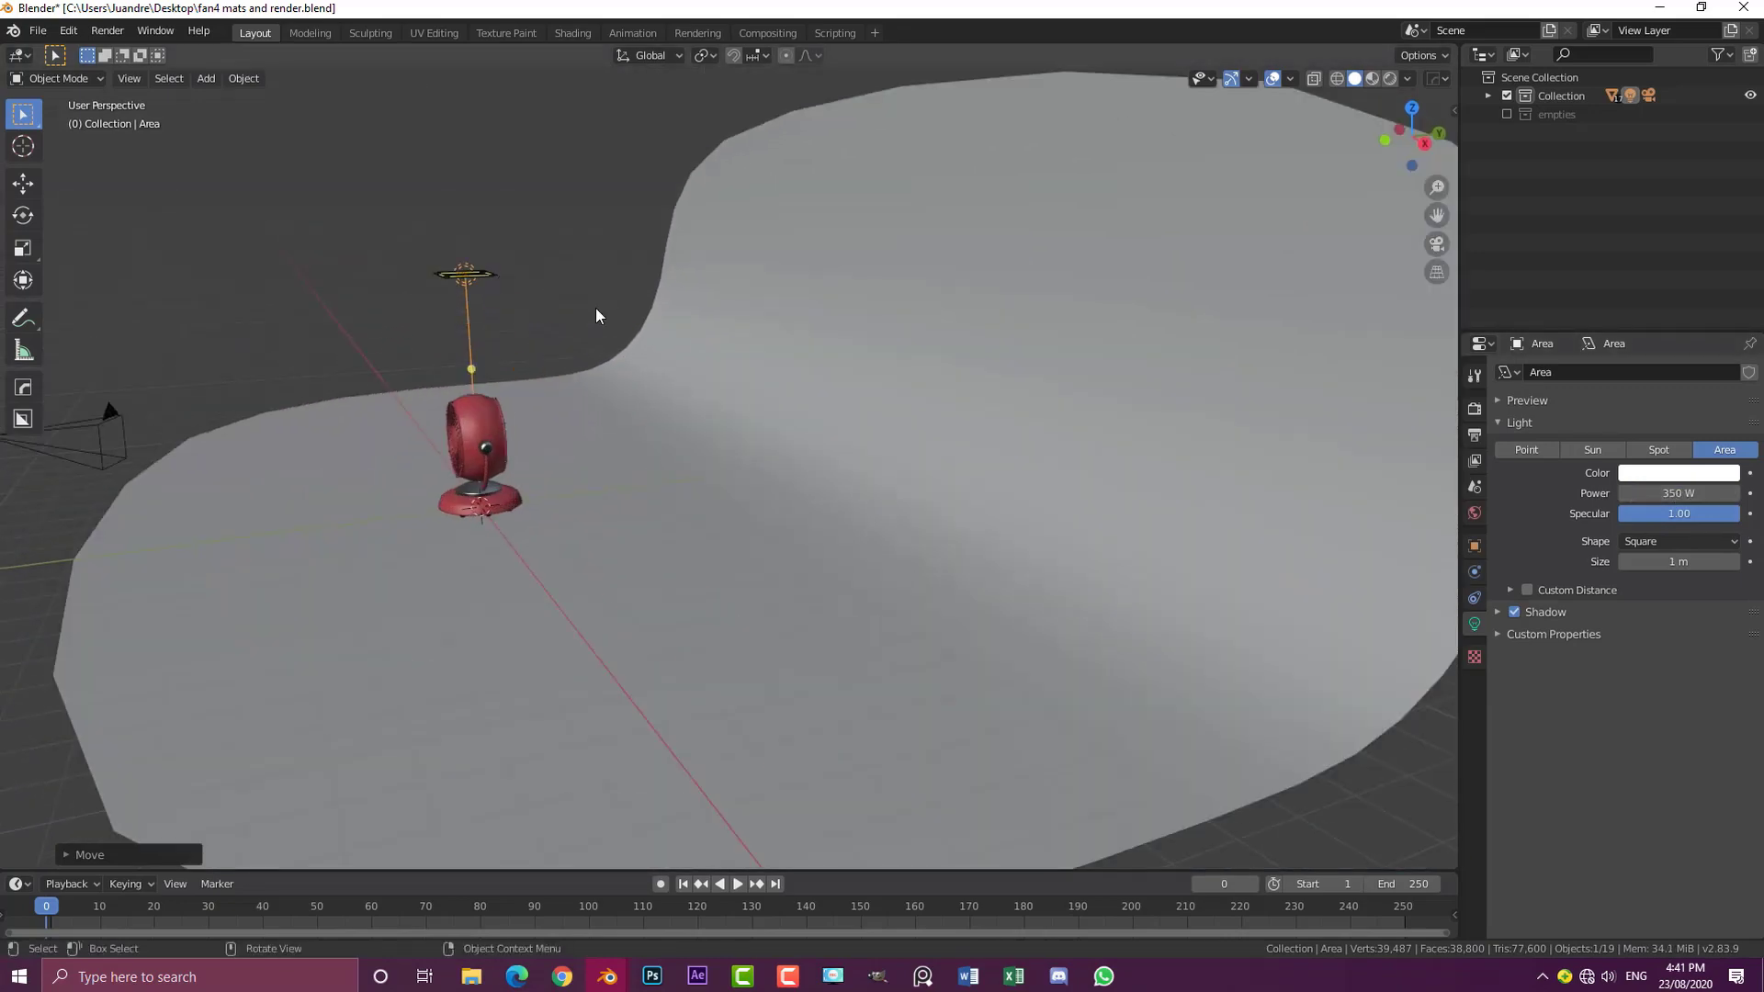
middle_drag(459, 292, 528, 308)
scroll(569, 396, up, 2)
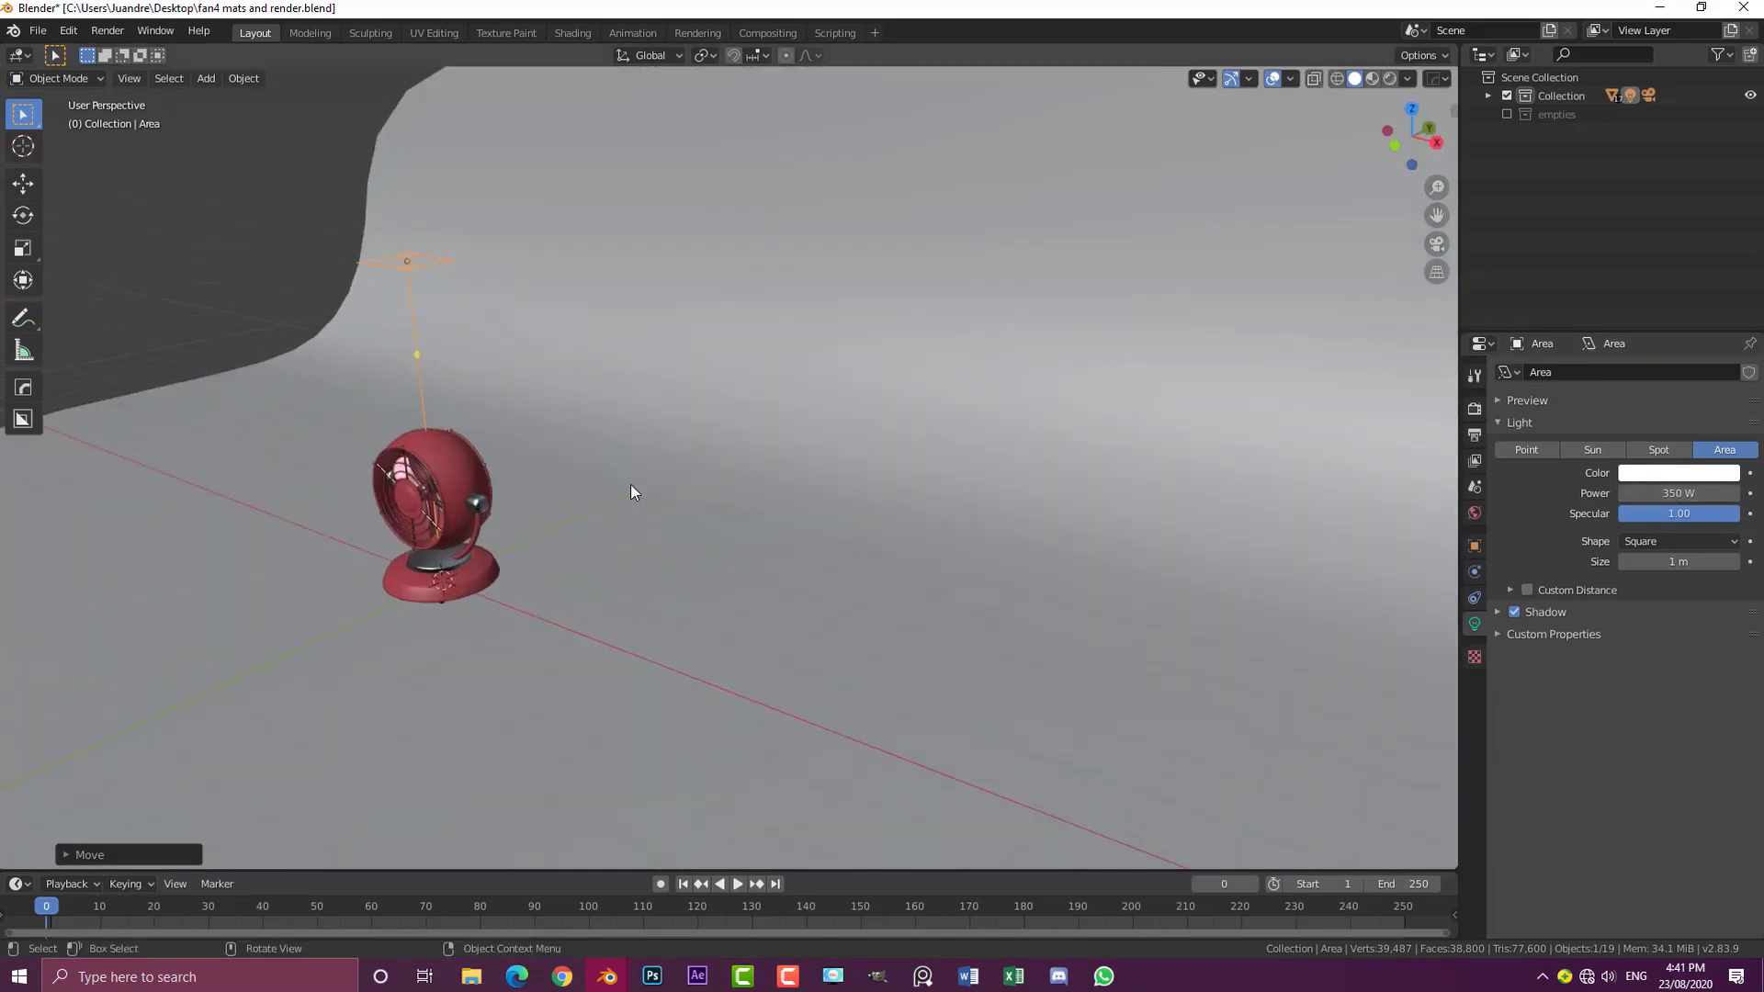
scroll(630, 493, down, 4)
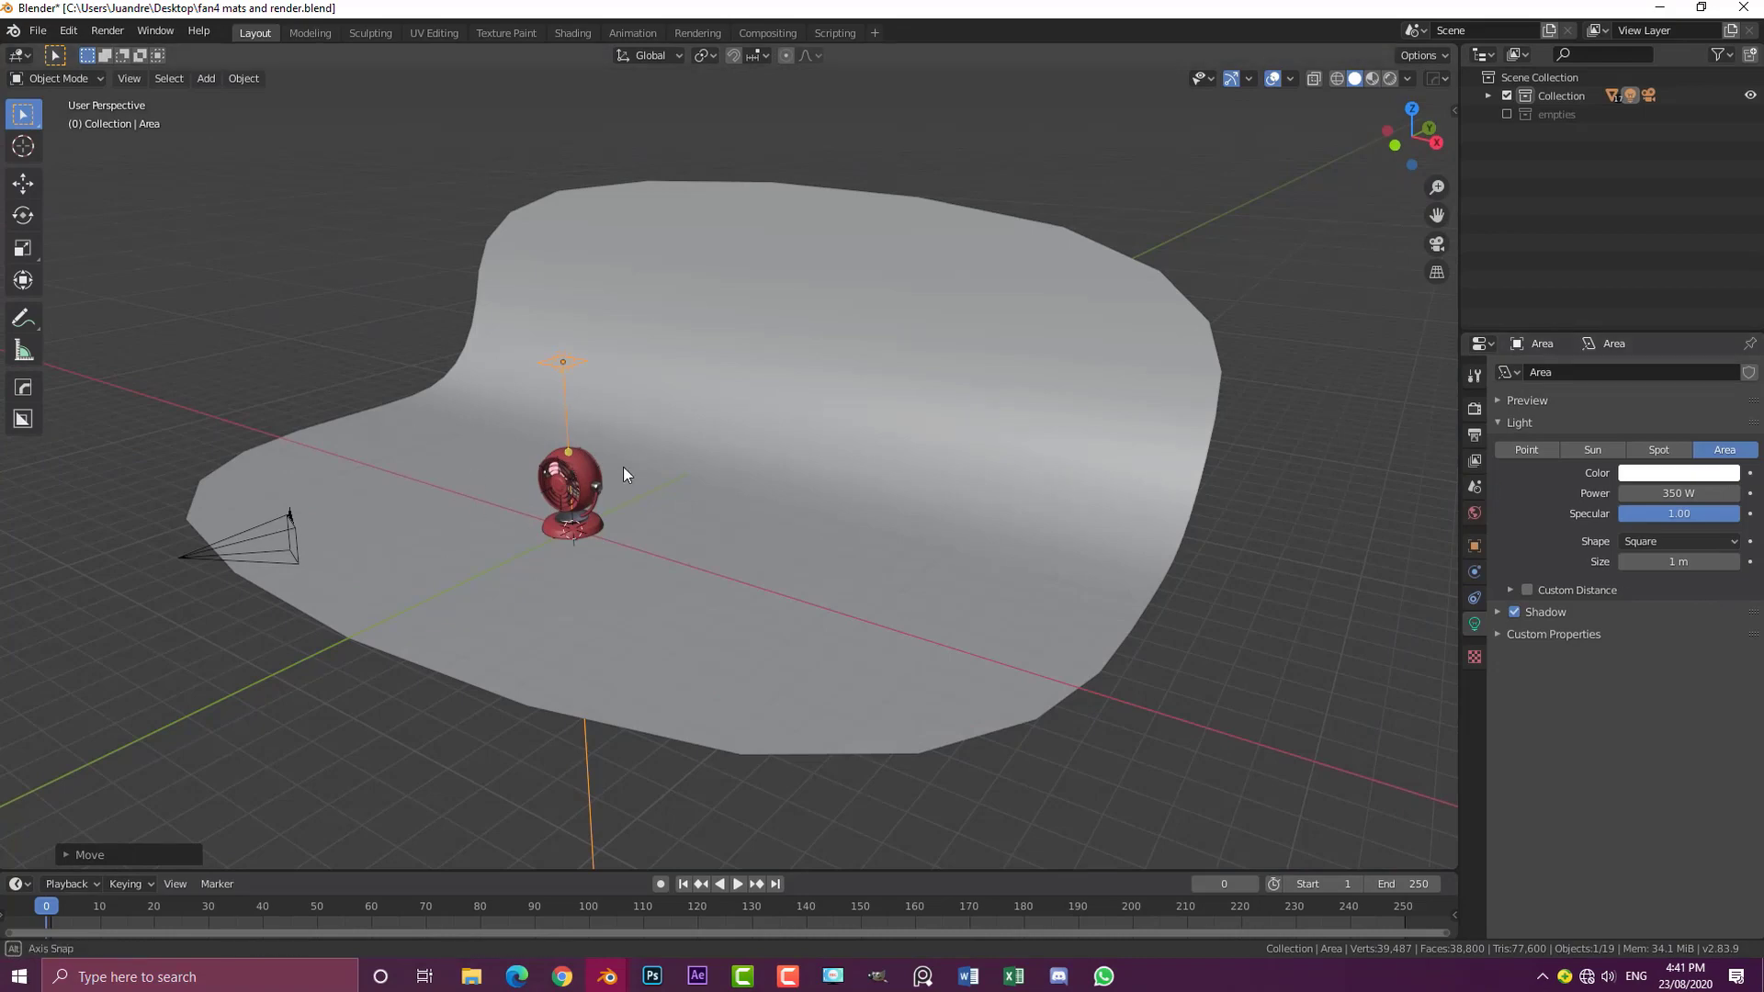
scroll(634, 464, up, 3)
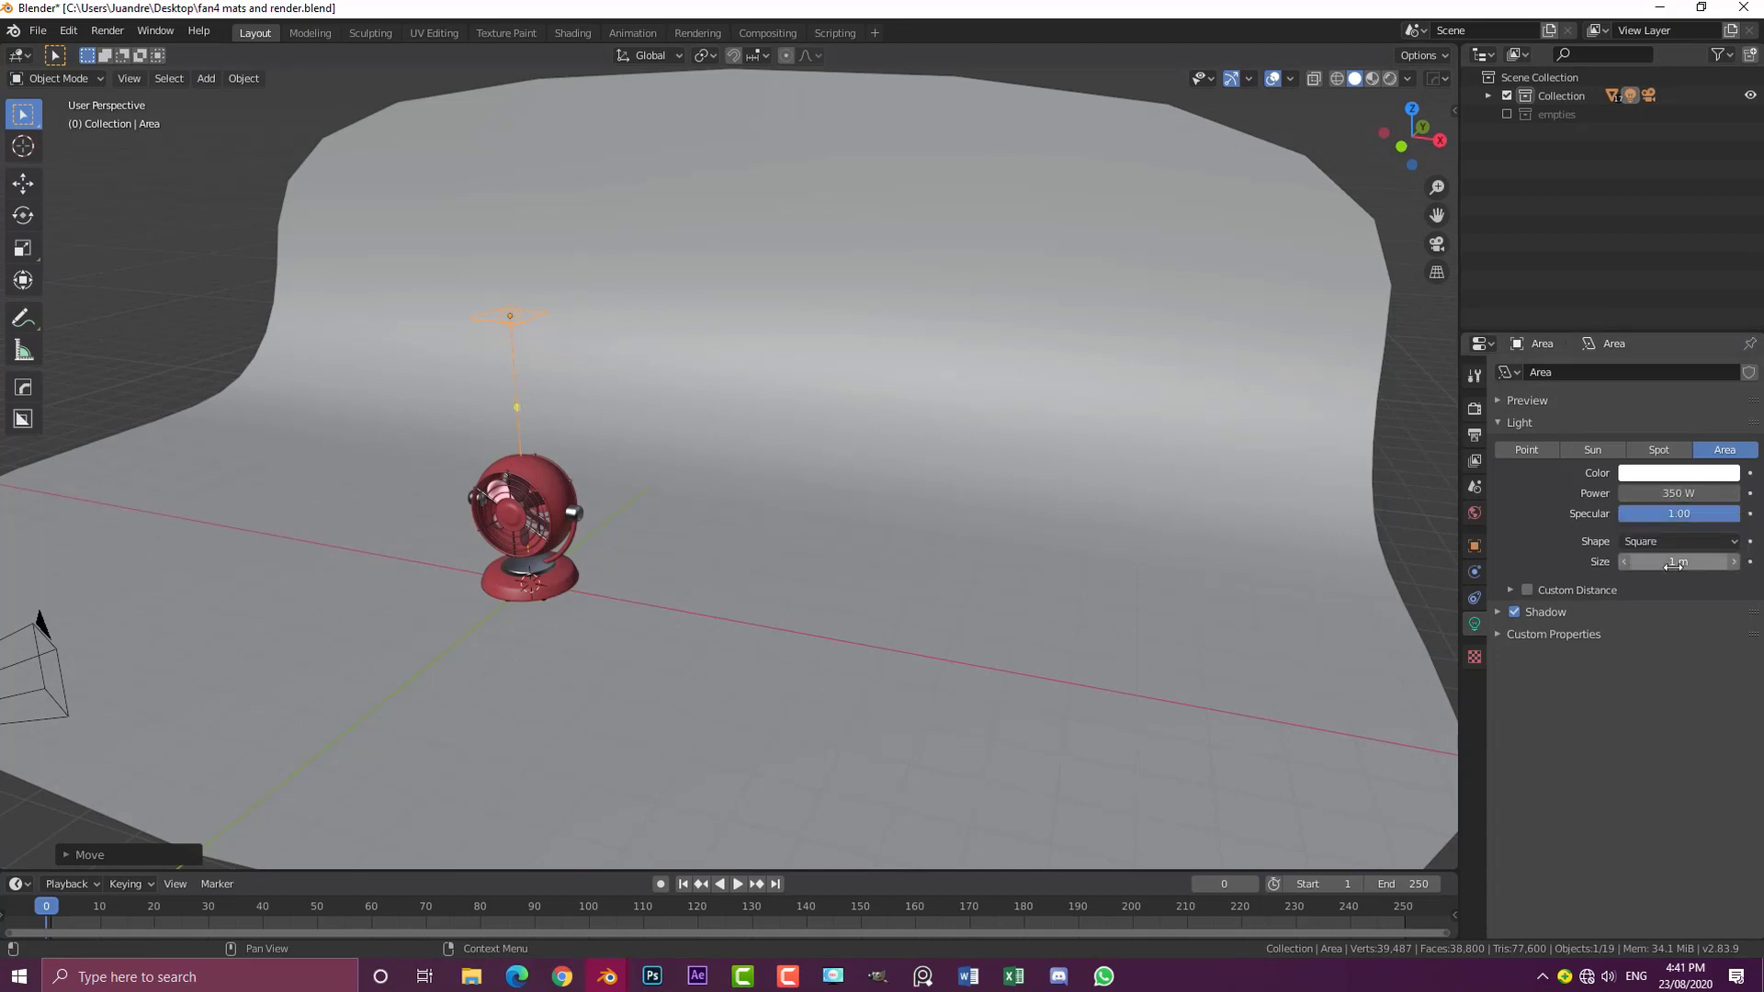
click(1682, 562)
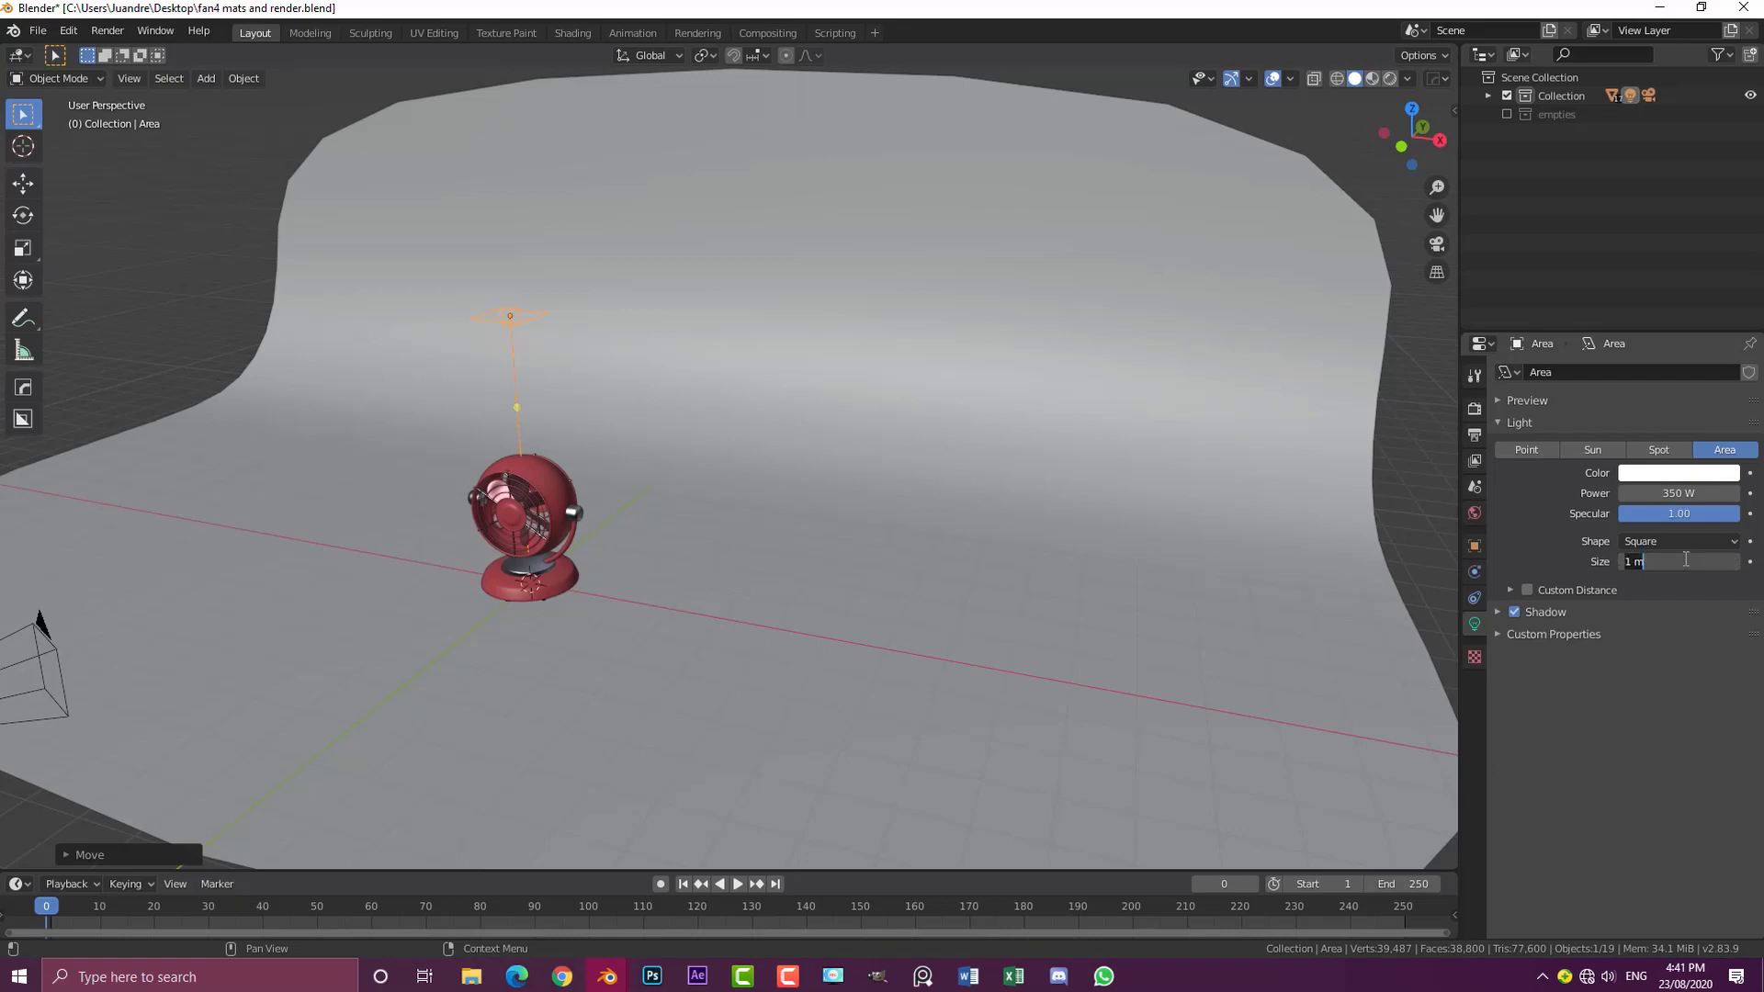
key(Return)
Step: Duplicate the overhead light about 4.1 m toward the camera in the right side view, and rotate it to aim down at the fan
scroll(1171, 438, down, 4)
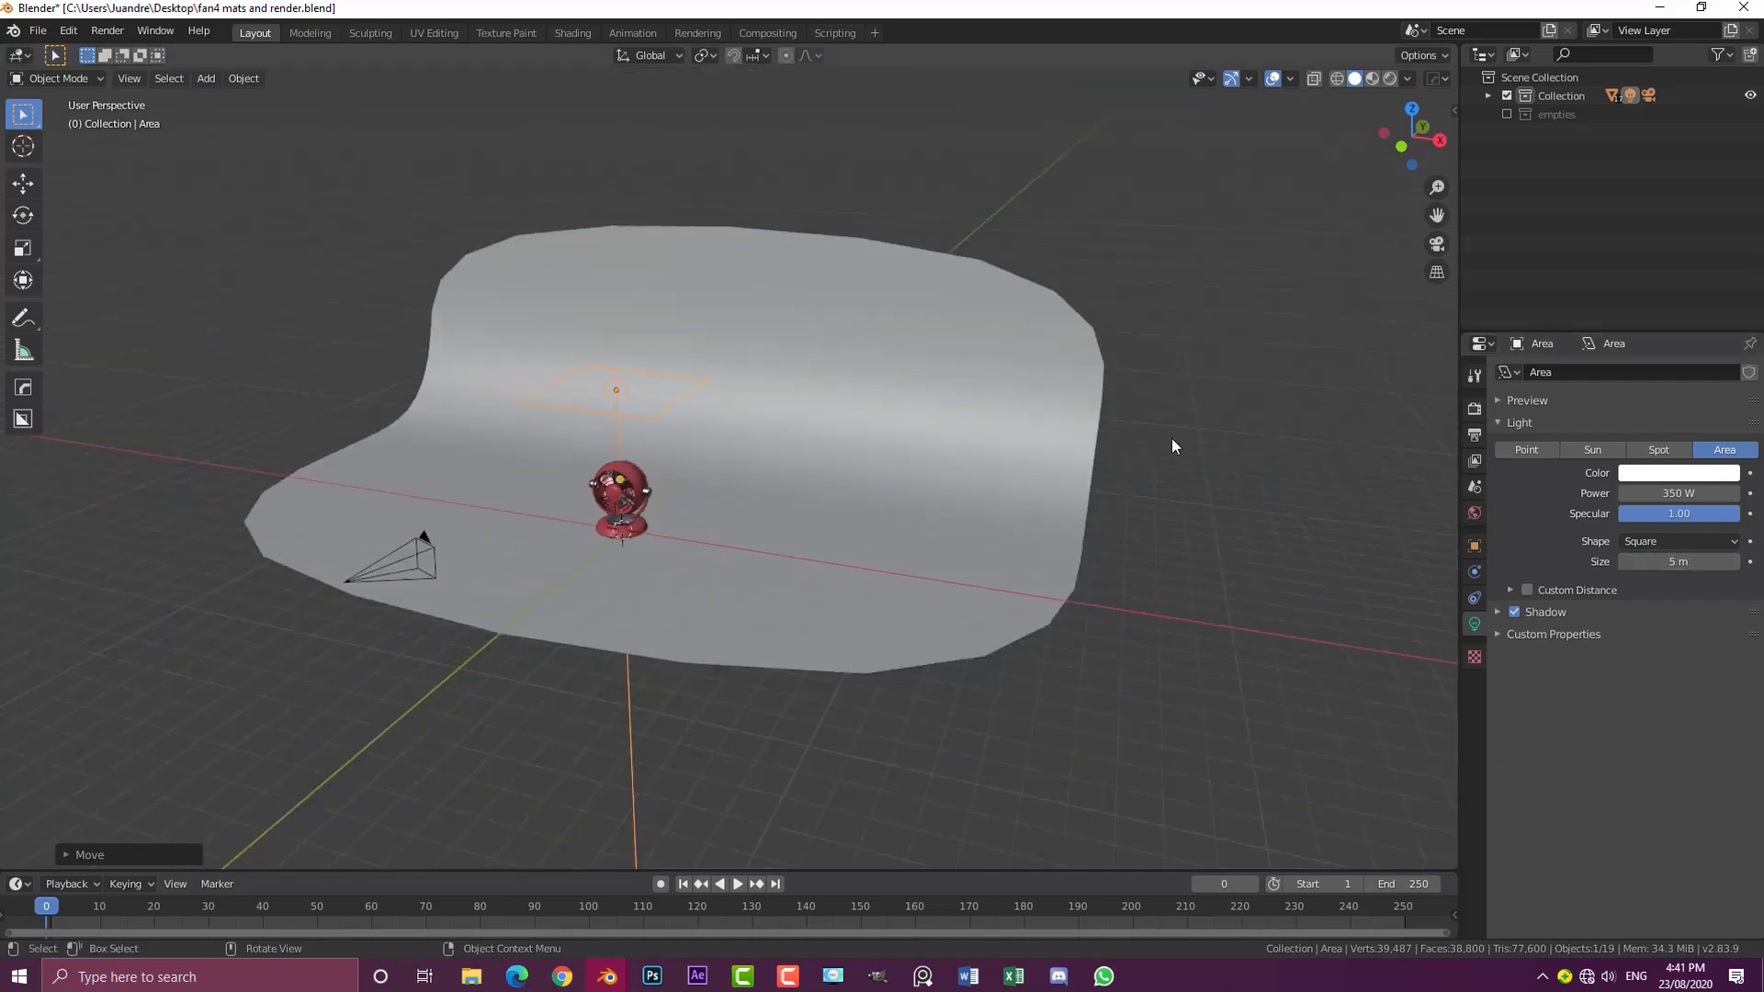
middle_drag(1171, 438, 941, 445)
scroll(840, 455, up, 3)
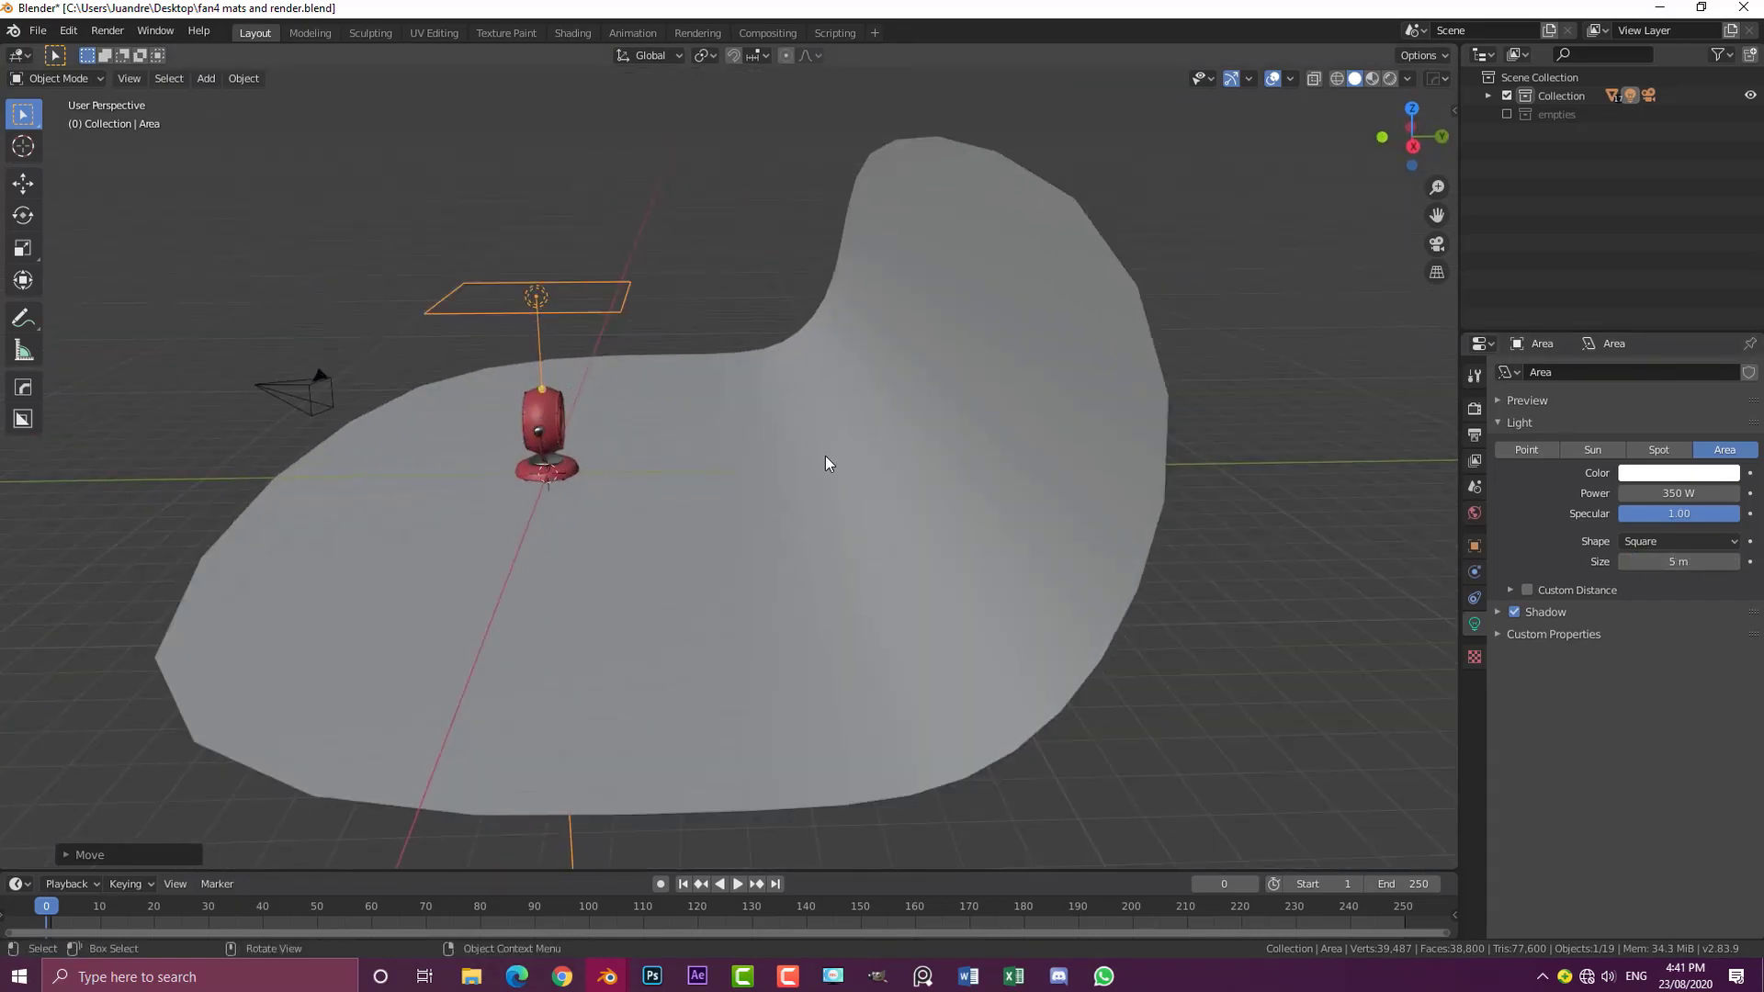
key(KP_3)
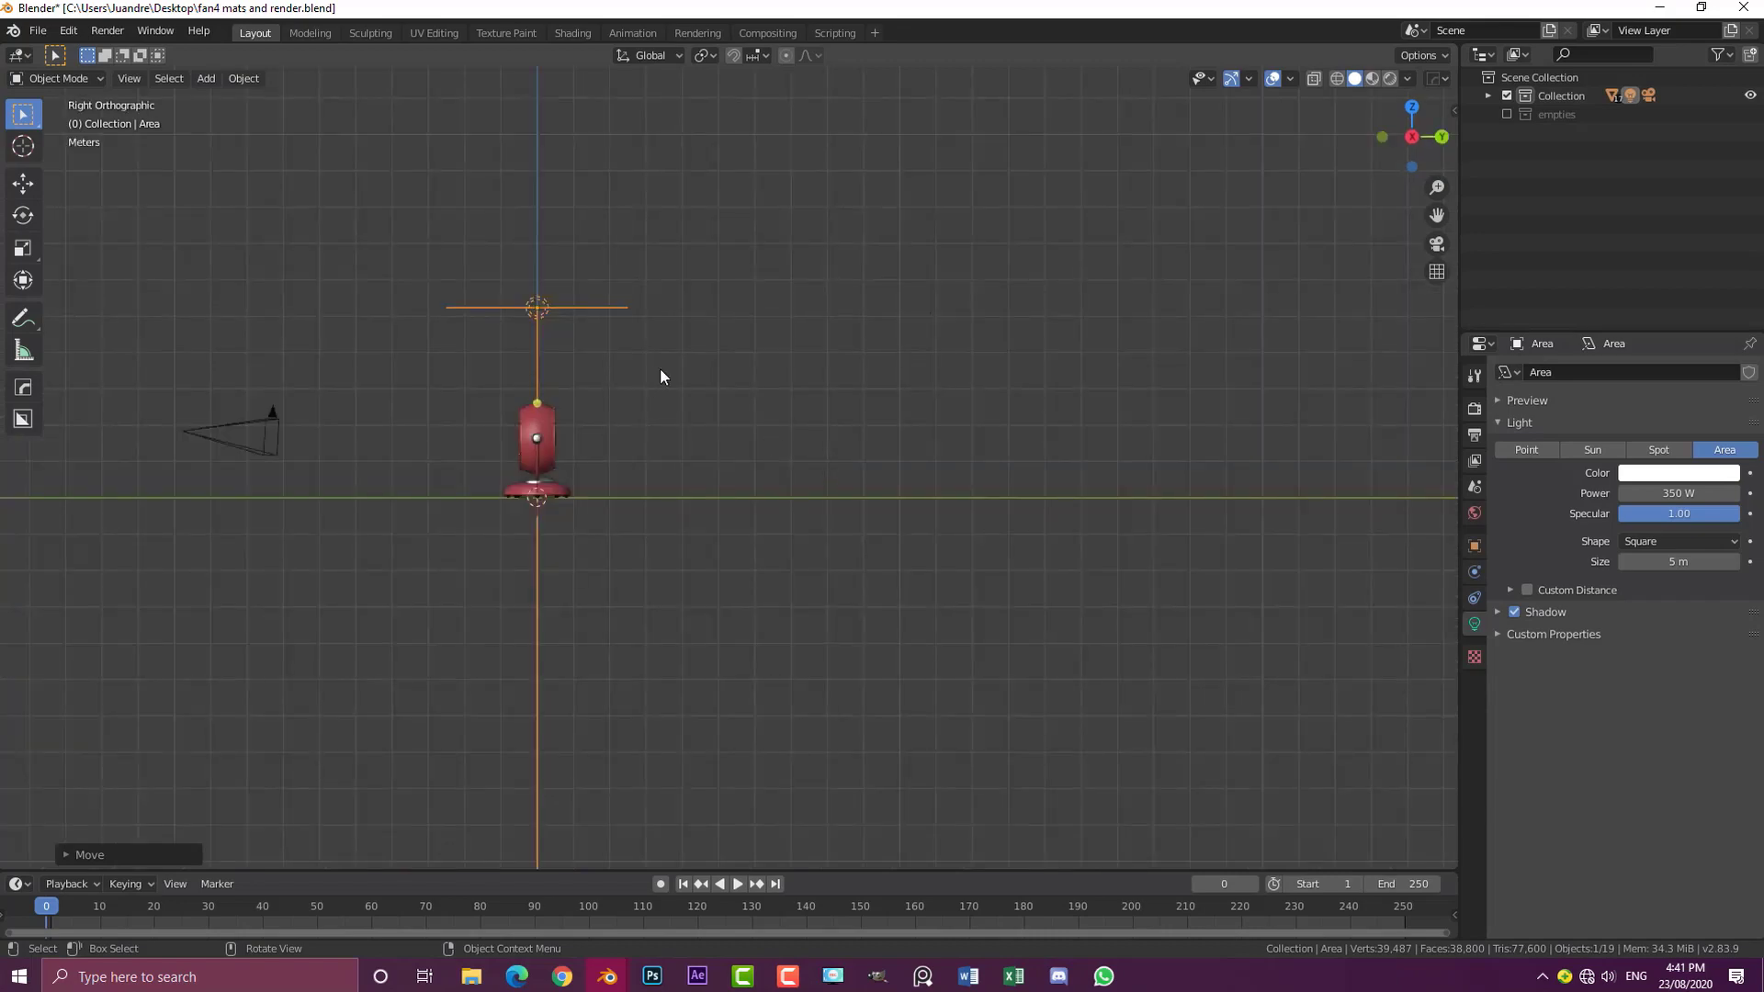
key(shift+d)
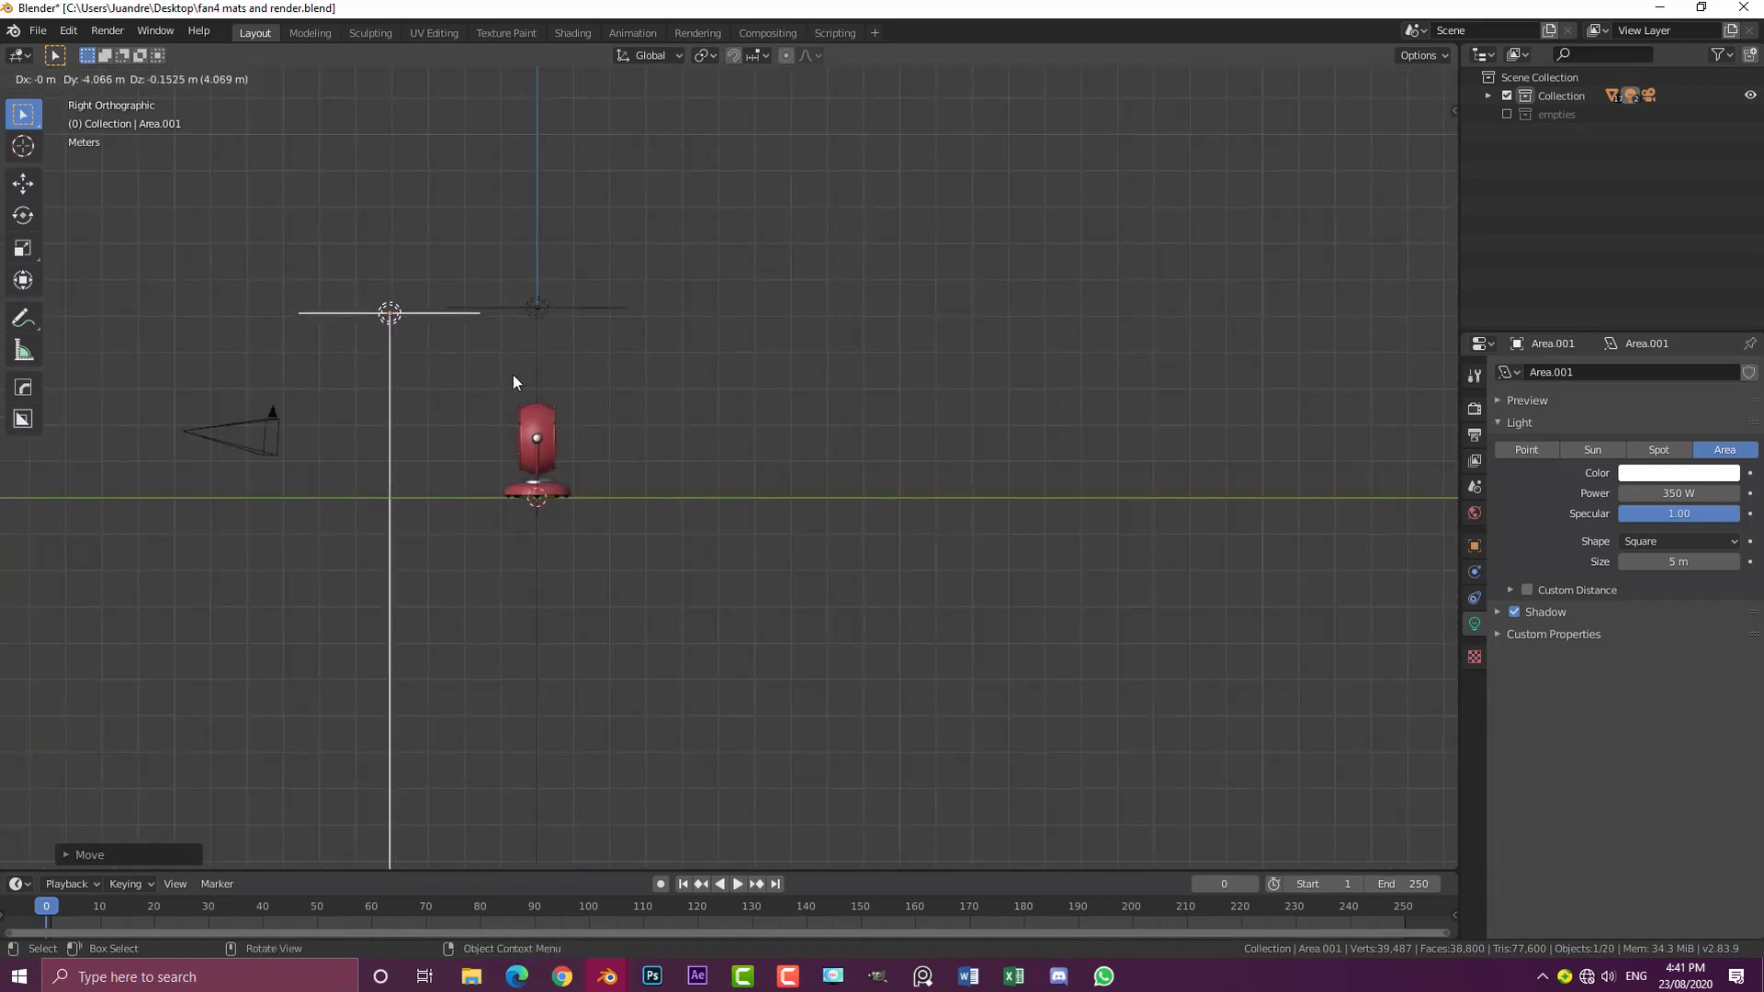
click(513, 382)
key(r)
click(766, 439)
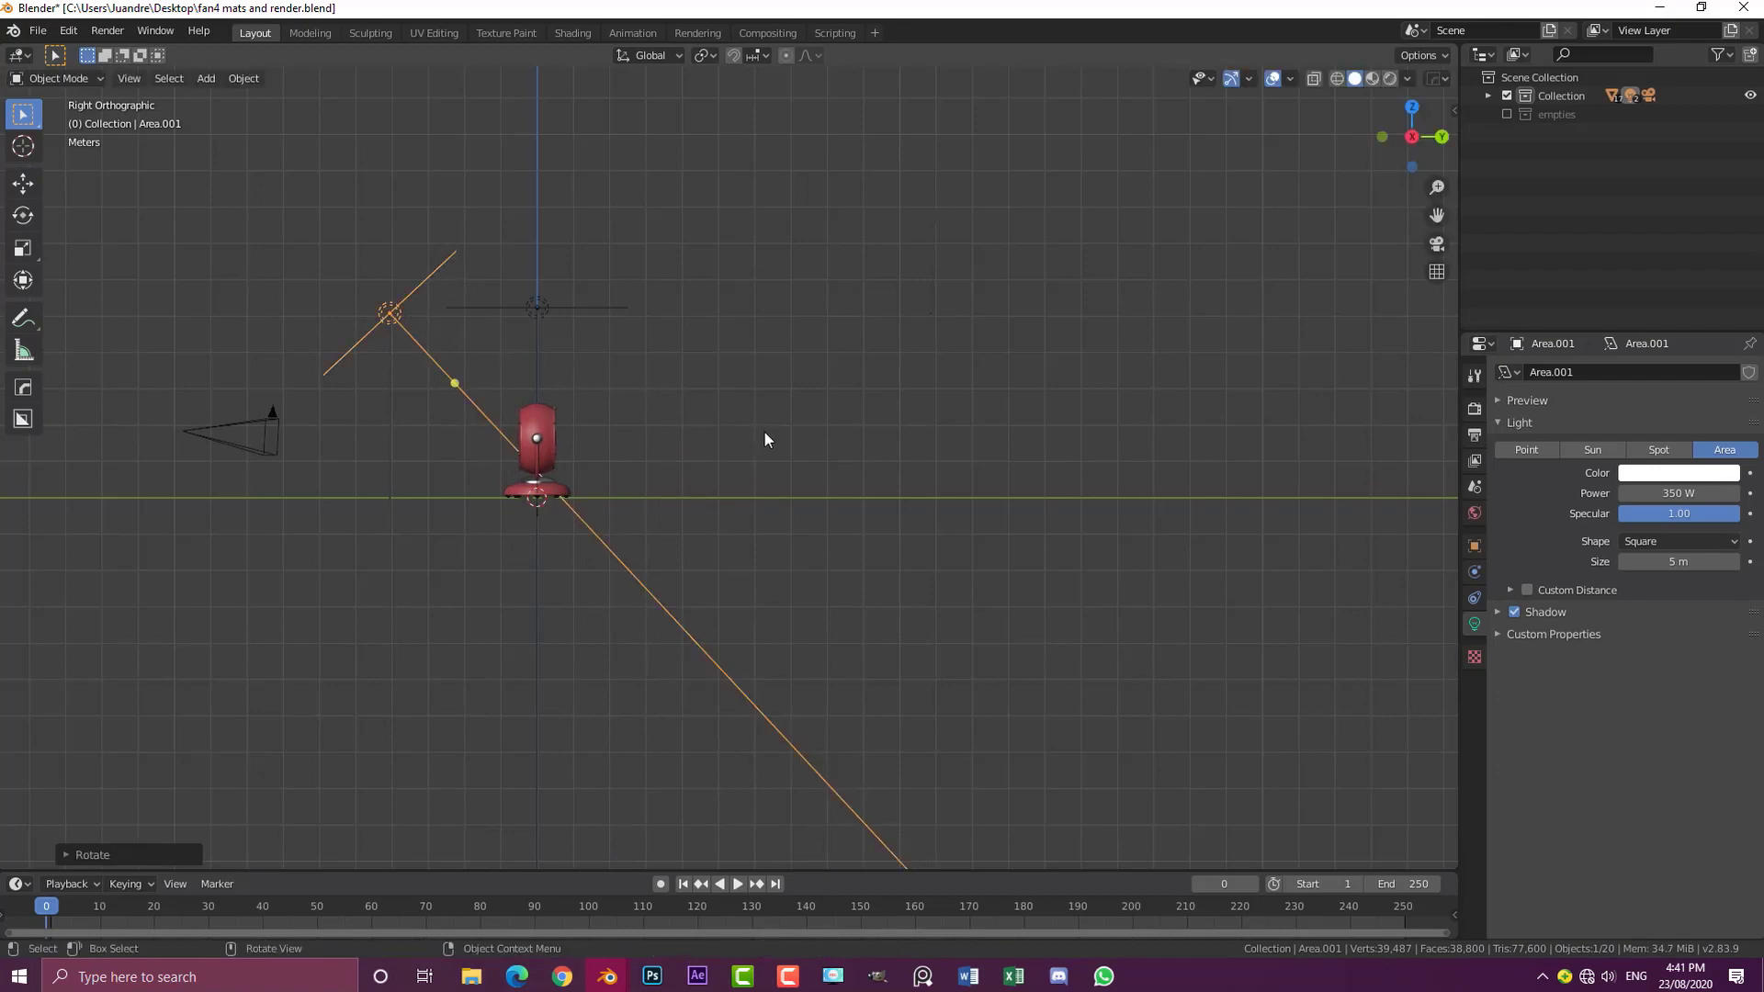
key(g)
click(752, 448)
Step: In top view, duplicate the front light about 4.5 m to the fan's -X side and rotate it about 64° toward the fan
middle_drag(753, 449, 680, 475)
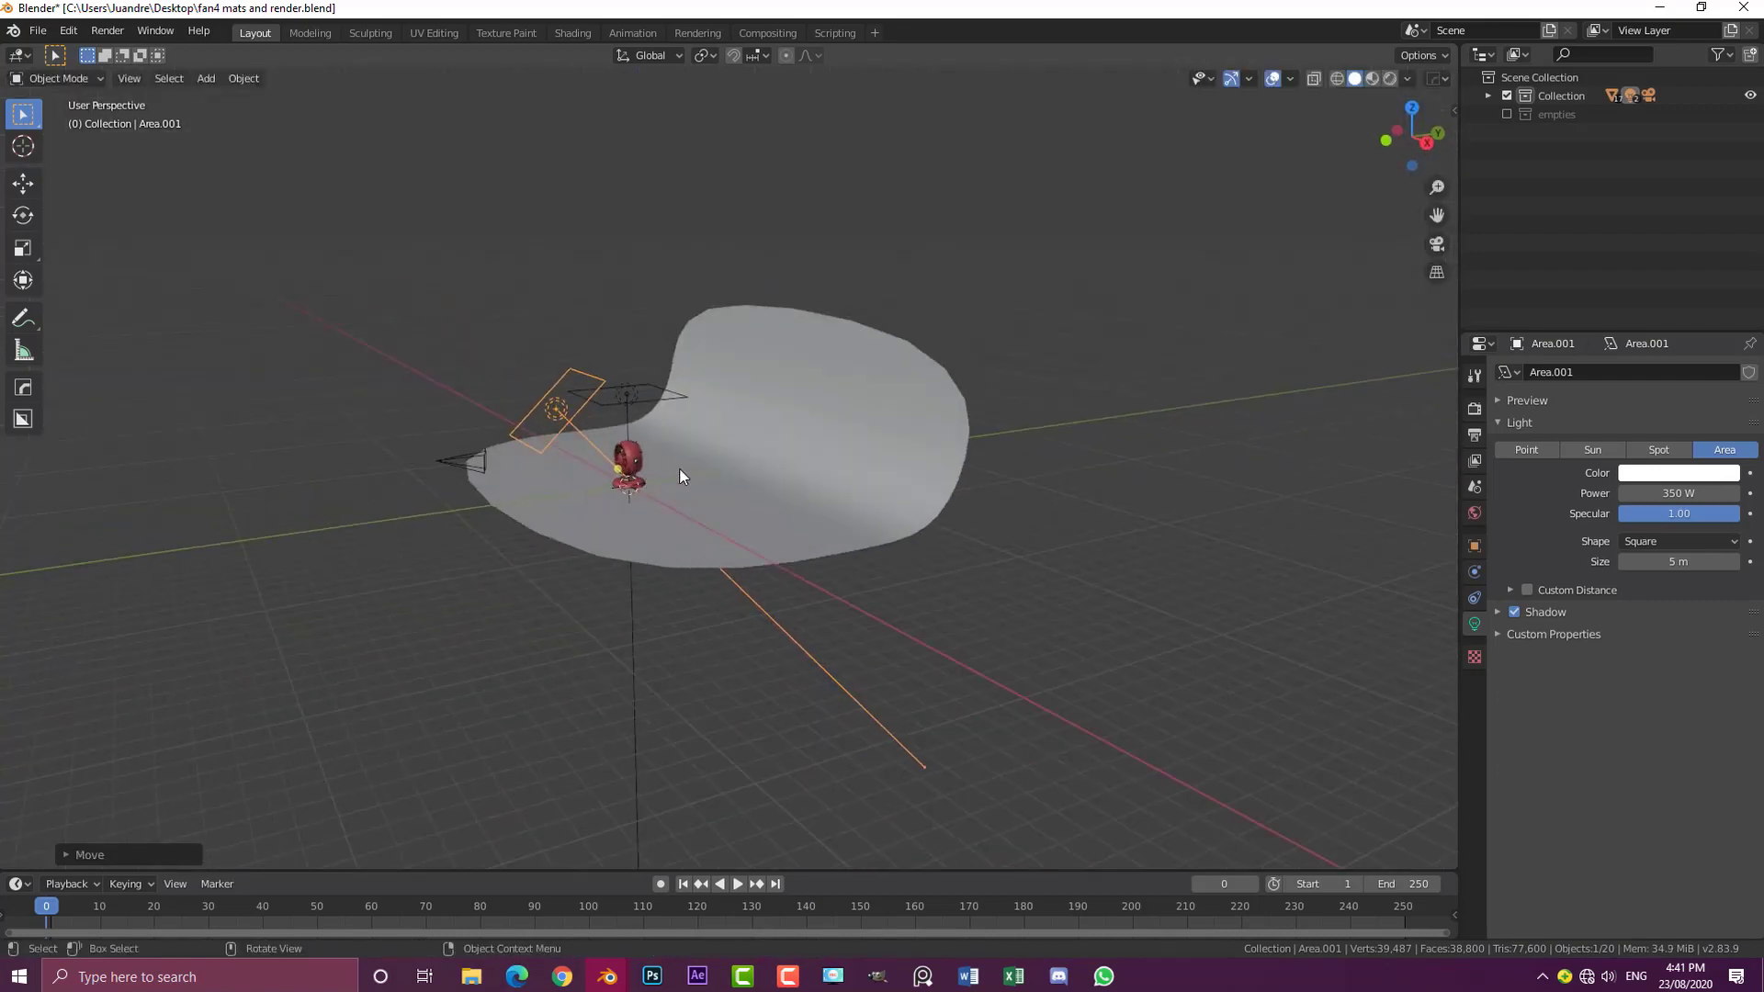
key(KP_7)
scroll(697, 477, up, 3)
shift+middle_drag(735, 665, 753, 470)
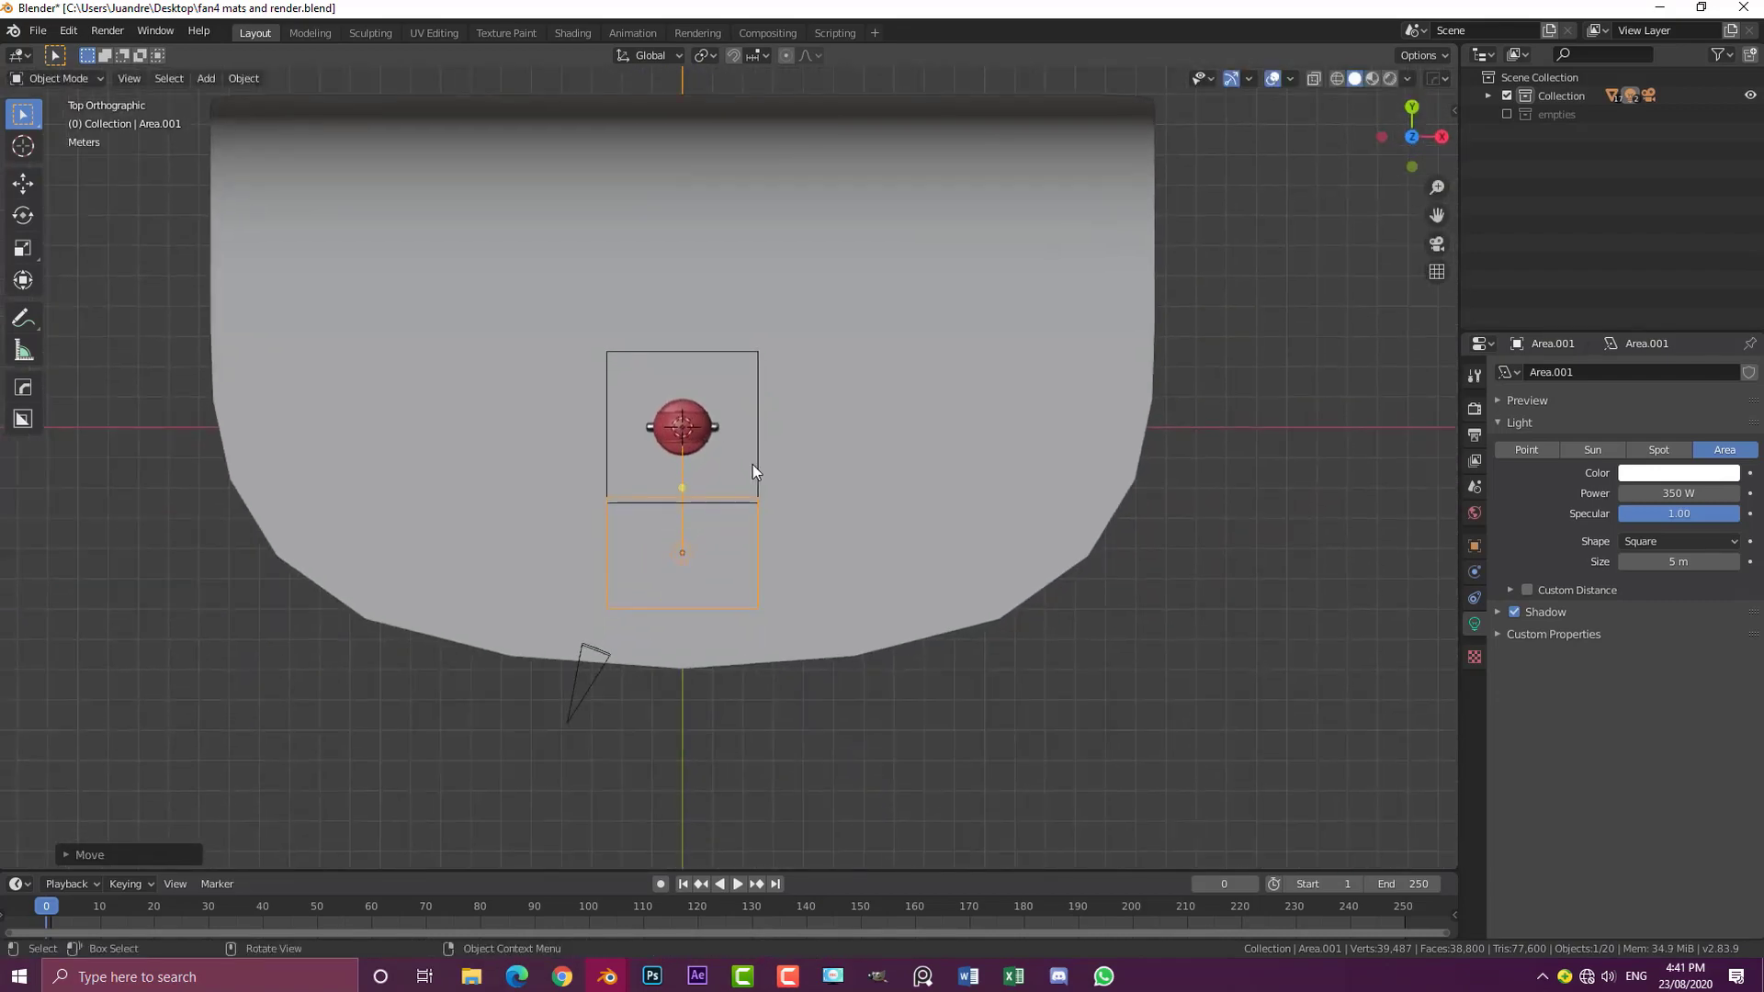
scroll(758, 469, up, 2)
key(shift+d)
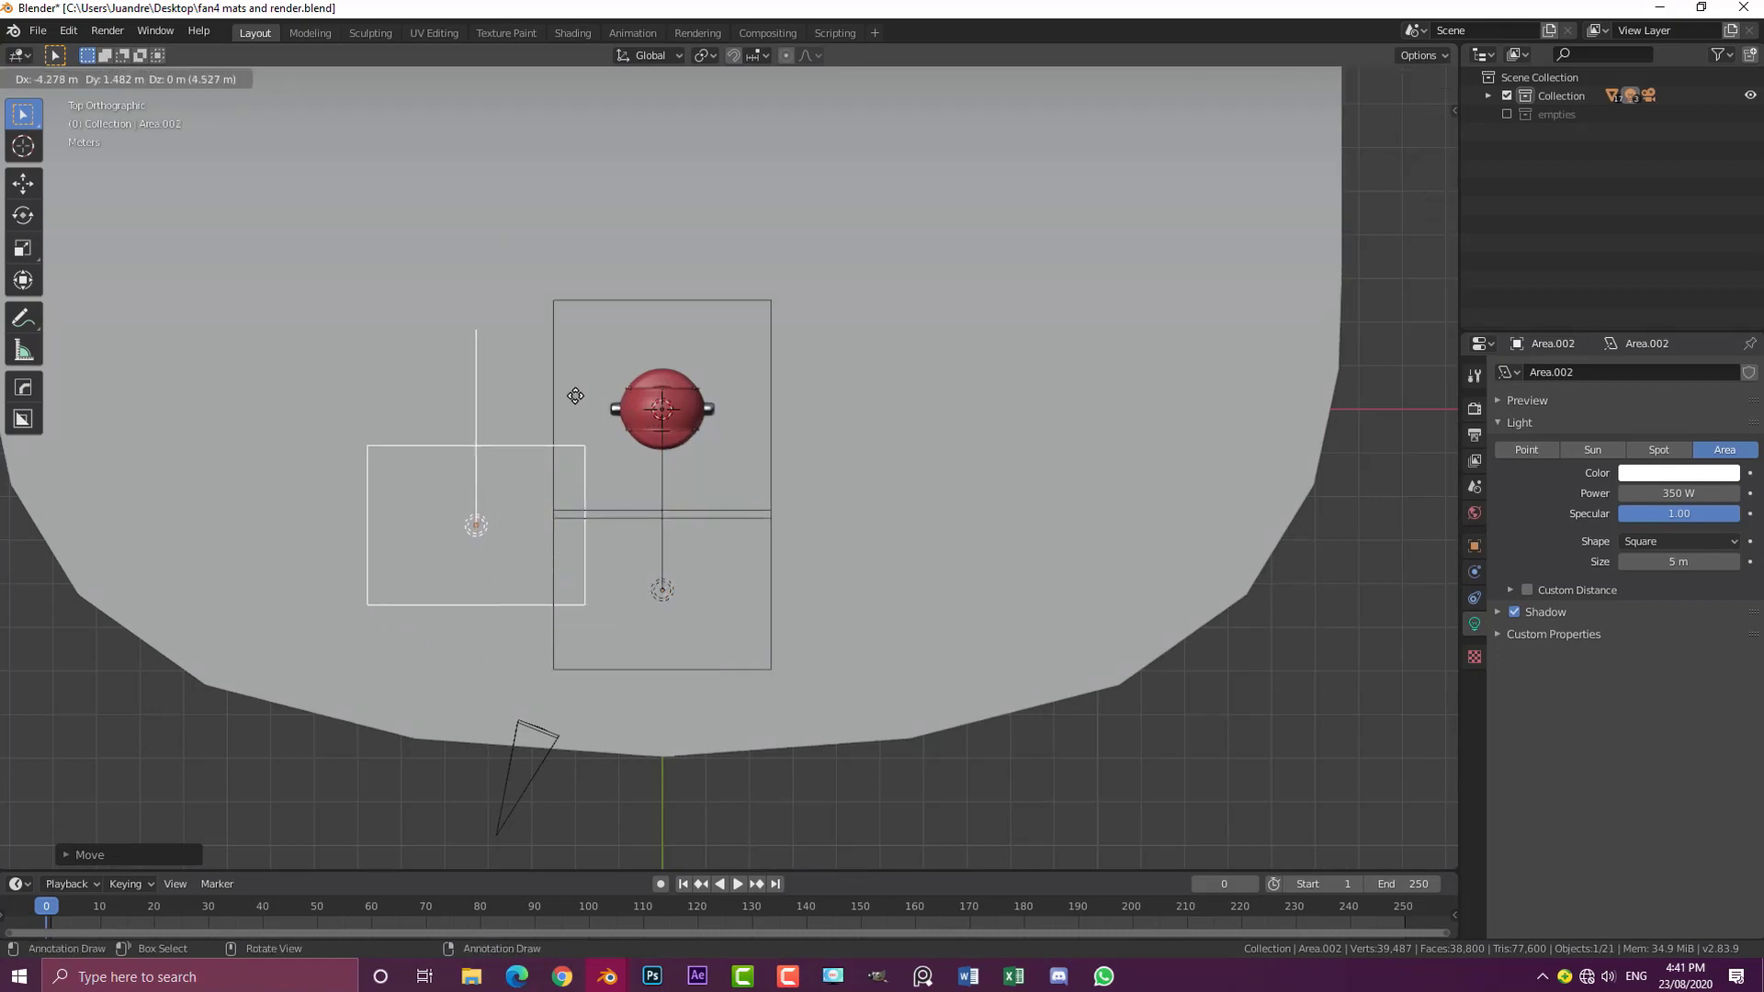
click(575, 395)
key(r)
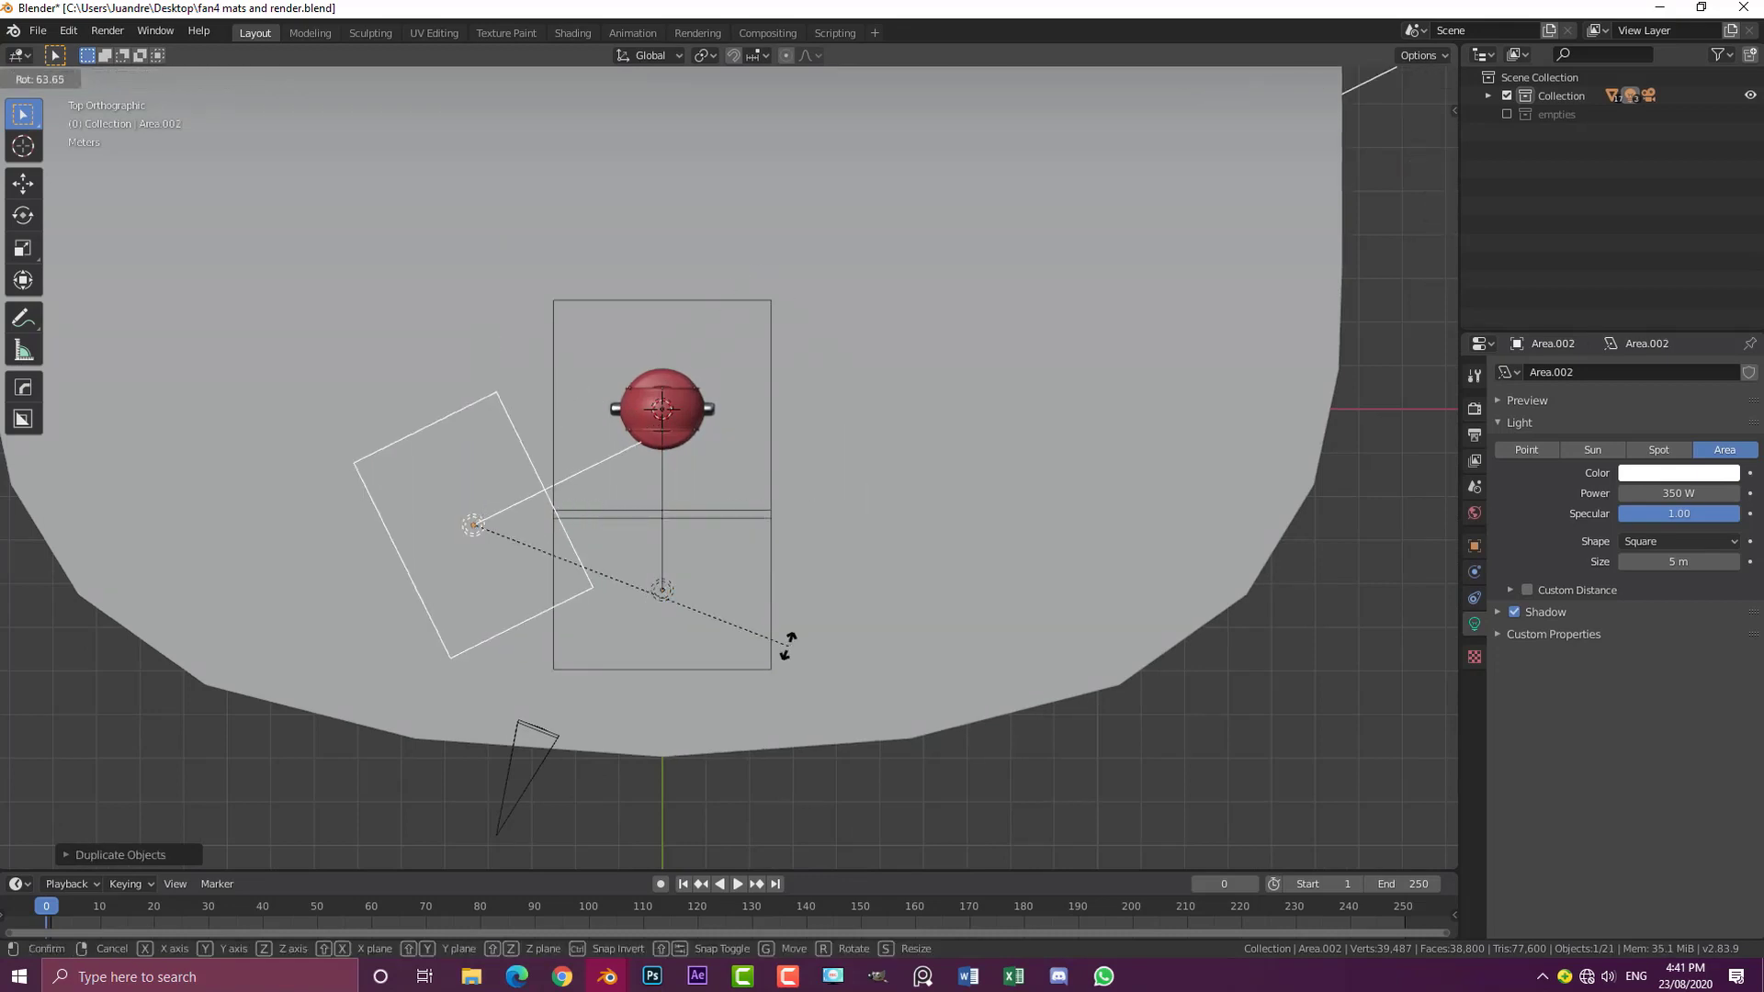
click(777, 641)
key(g)
click(726, 631)
Step: Duplicate the side light to the fan's +X side and rotate it about -130° to face the fan
scroll(514, 543, down, 1)
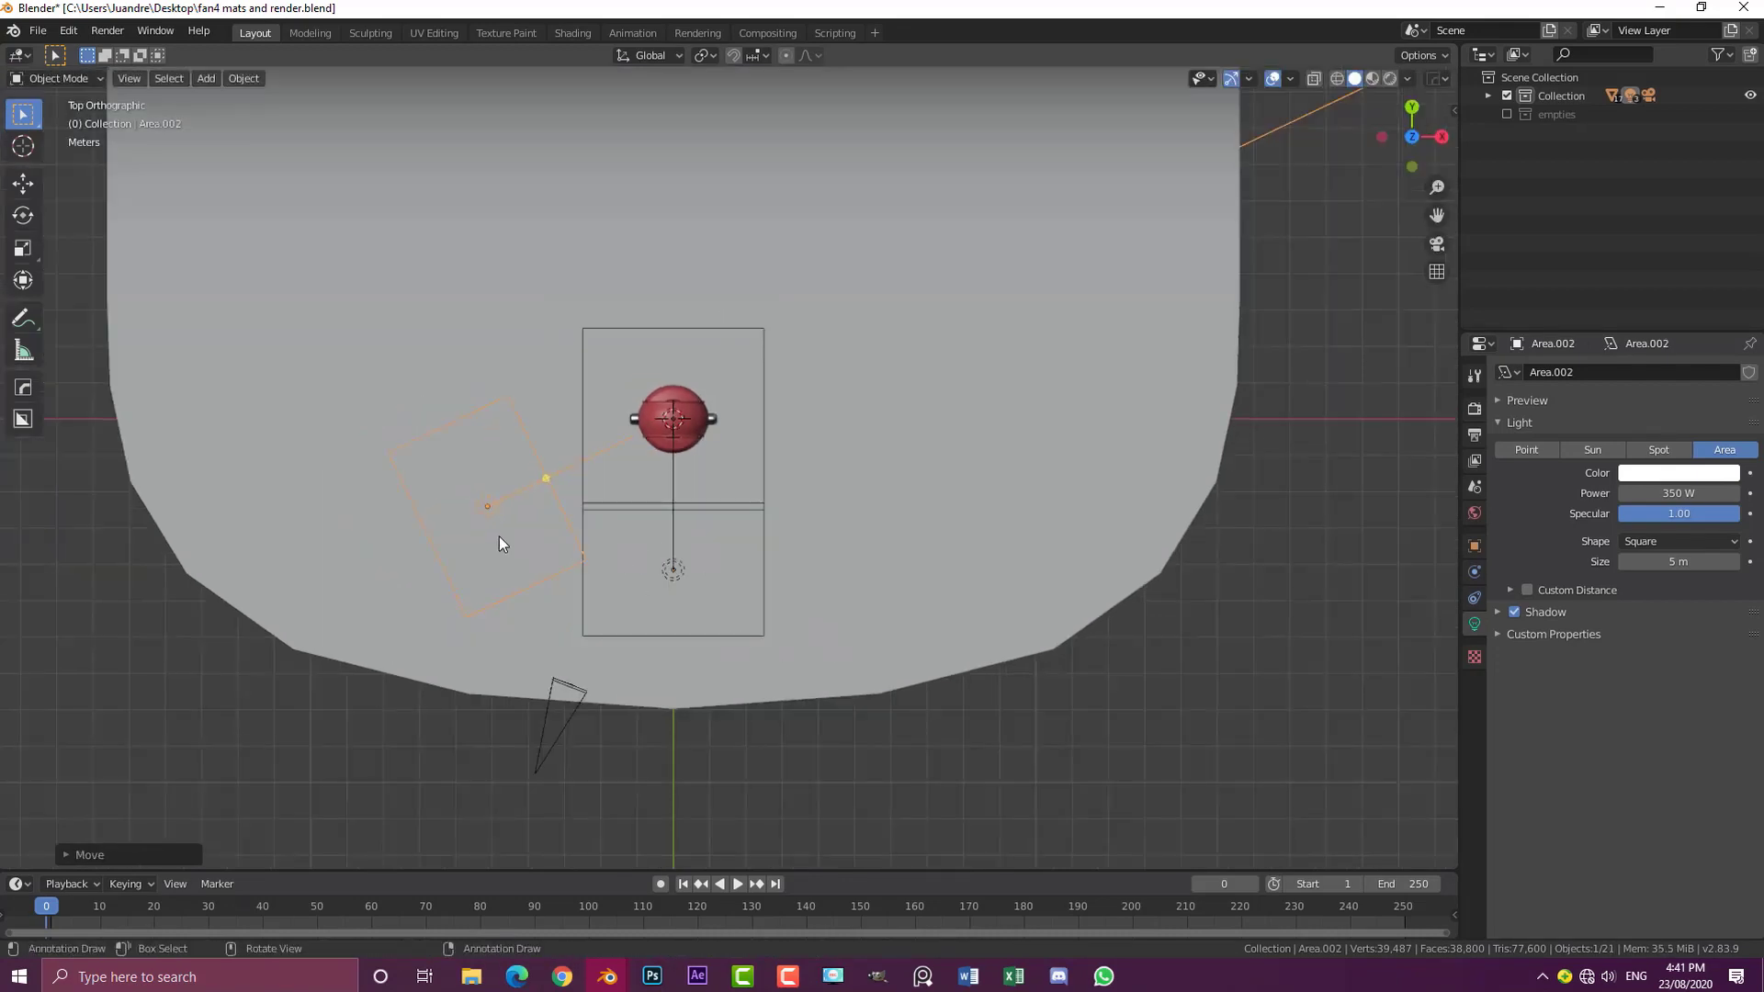
key(shift+d)
click(961, 553)
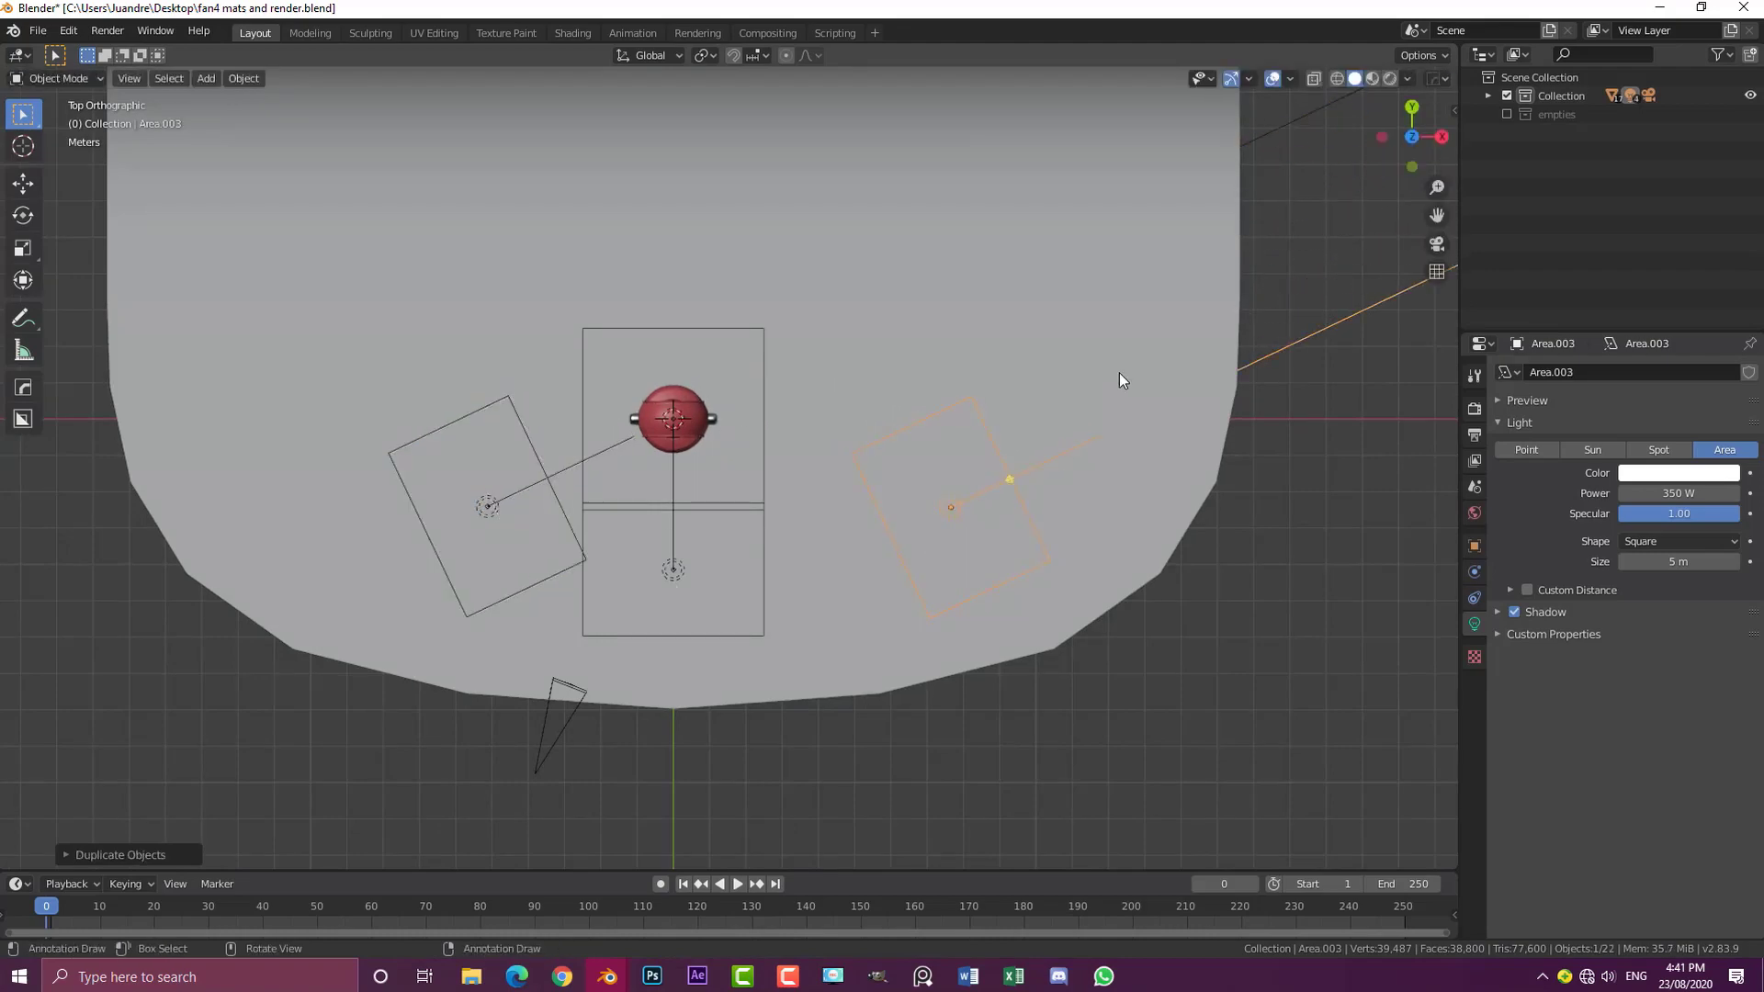
key(r)
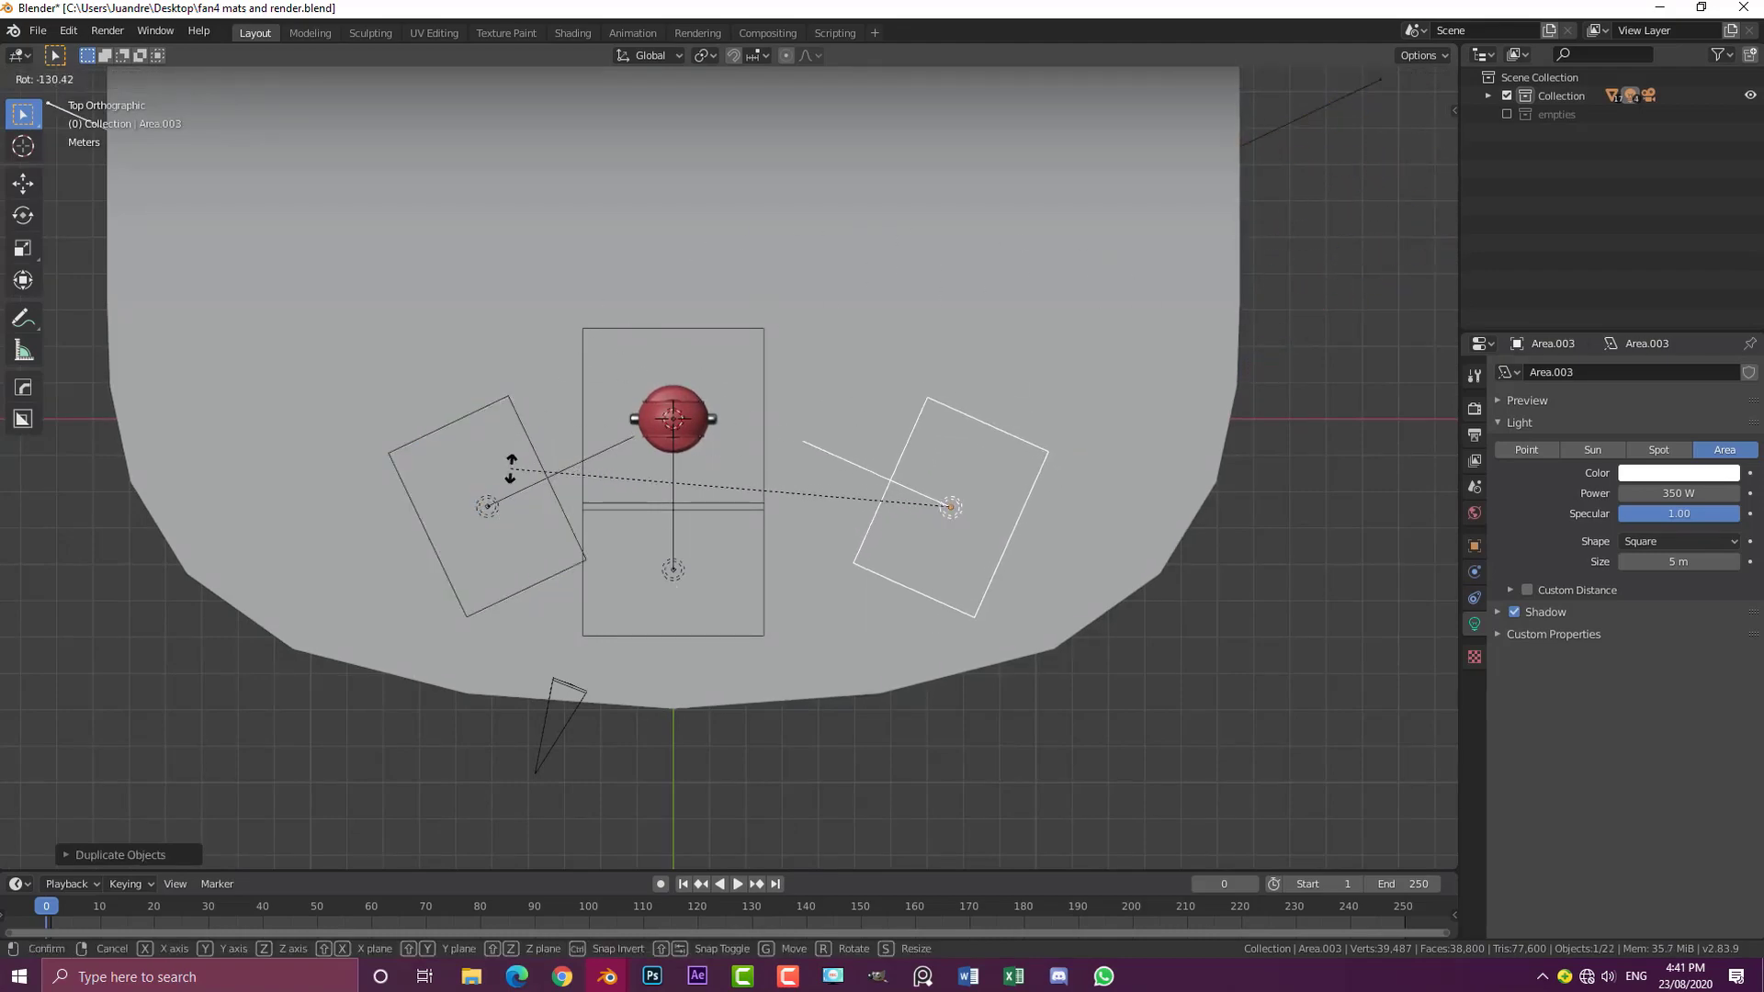
click(511, 472)
Step: Tilt the light on the fan's +X side so its beam points at the fan
middle_drag(512, 472, 995, 405)
scroll(1137, 637, up, 2)
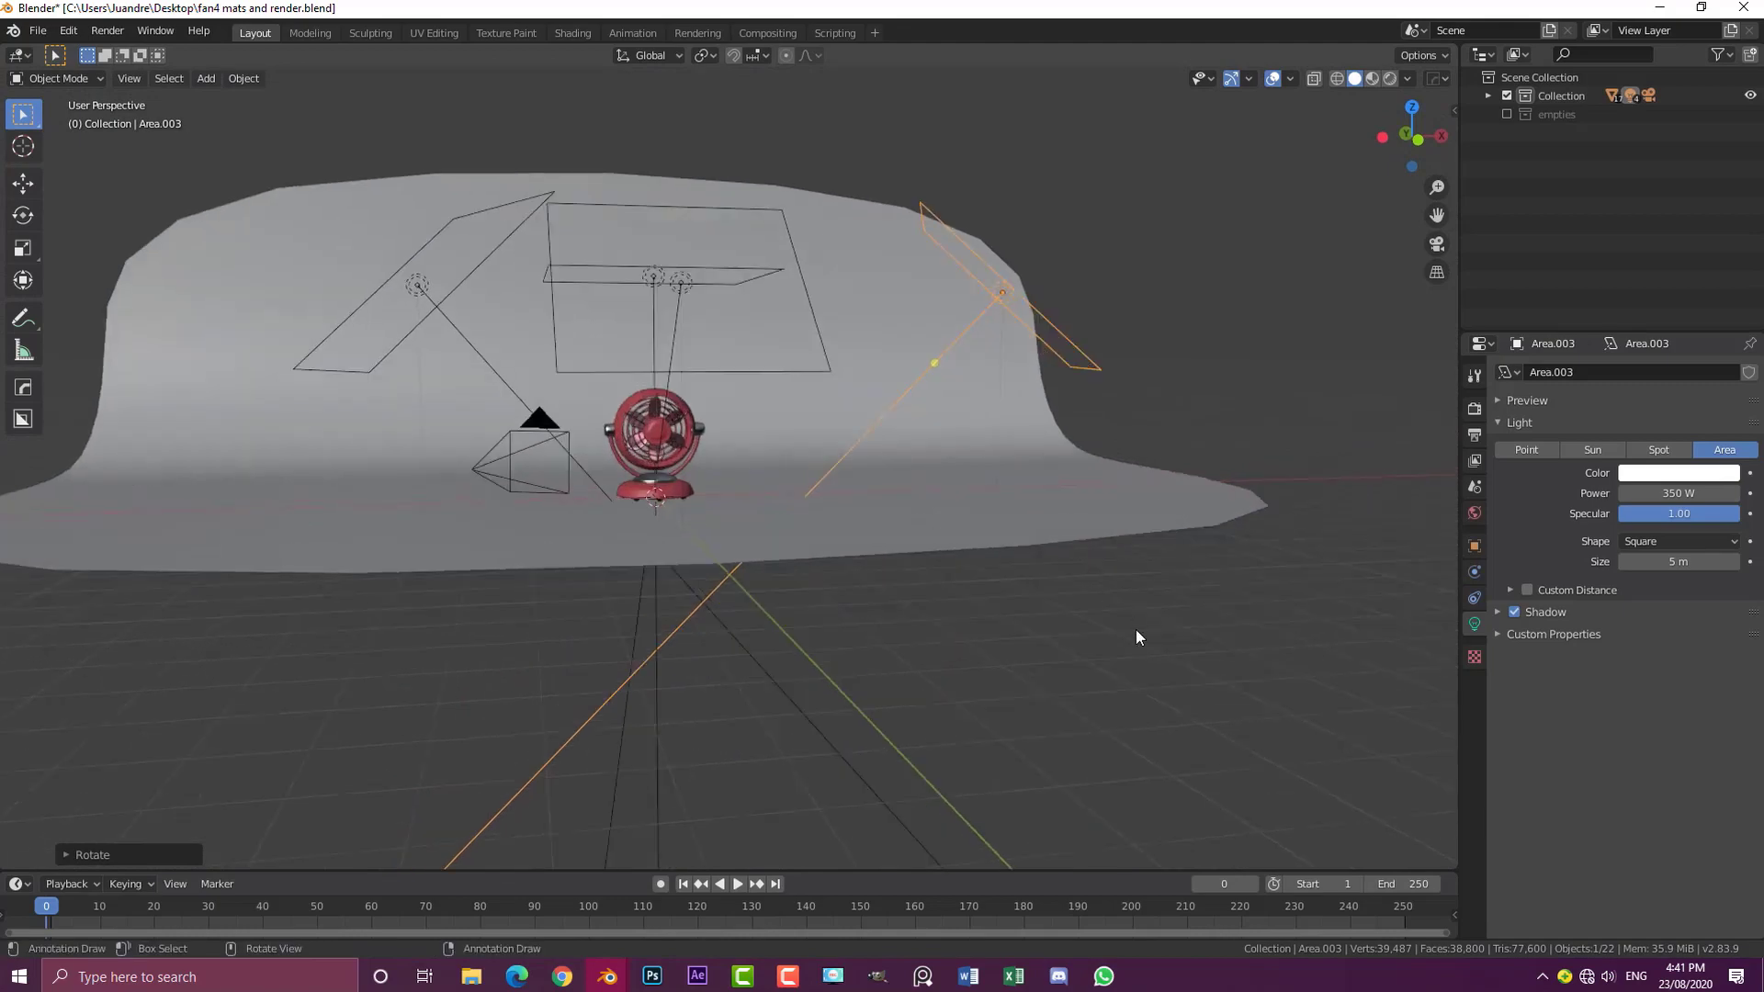
key(r)
click(1024, 706)
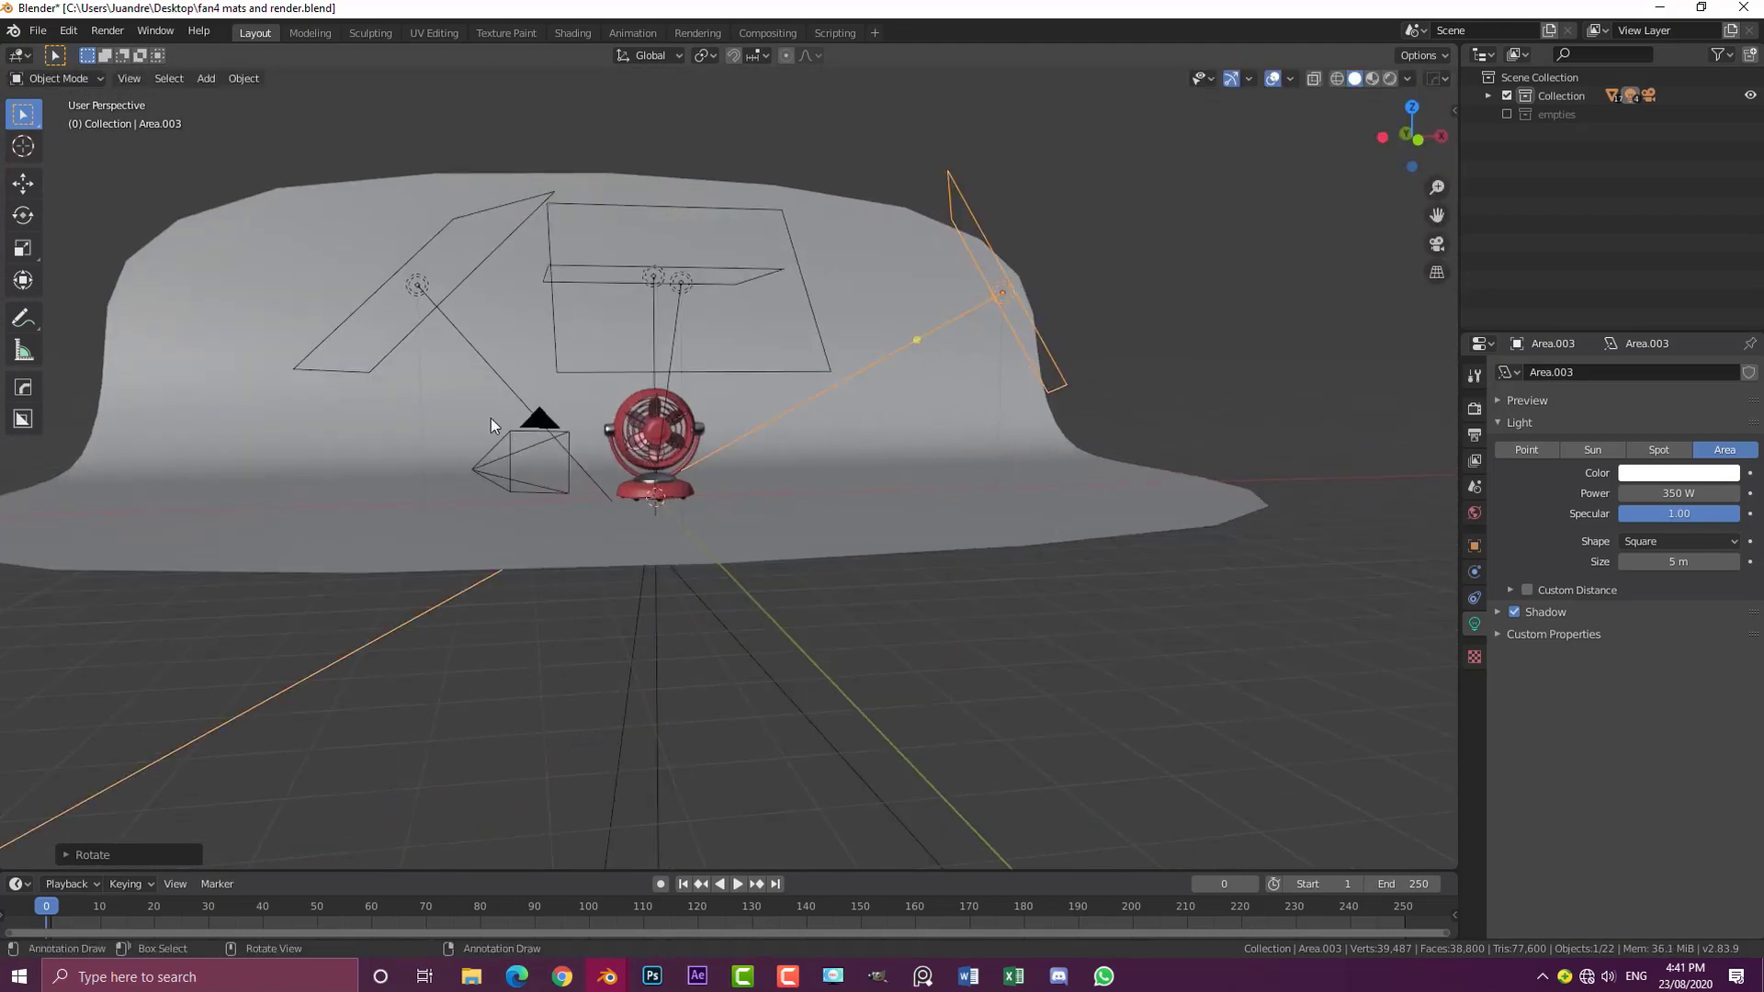
Step: Tilt the area light on the fan's -X side toward the fan and adjust its position
click(482, 350)
middle_drag(816, 460, 701, 463)
key(r)
click(885, 510)
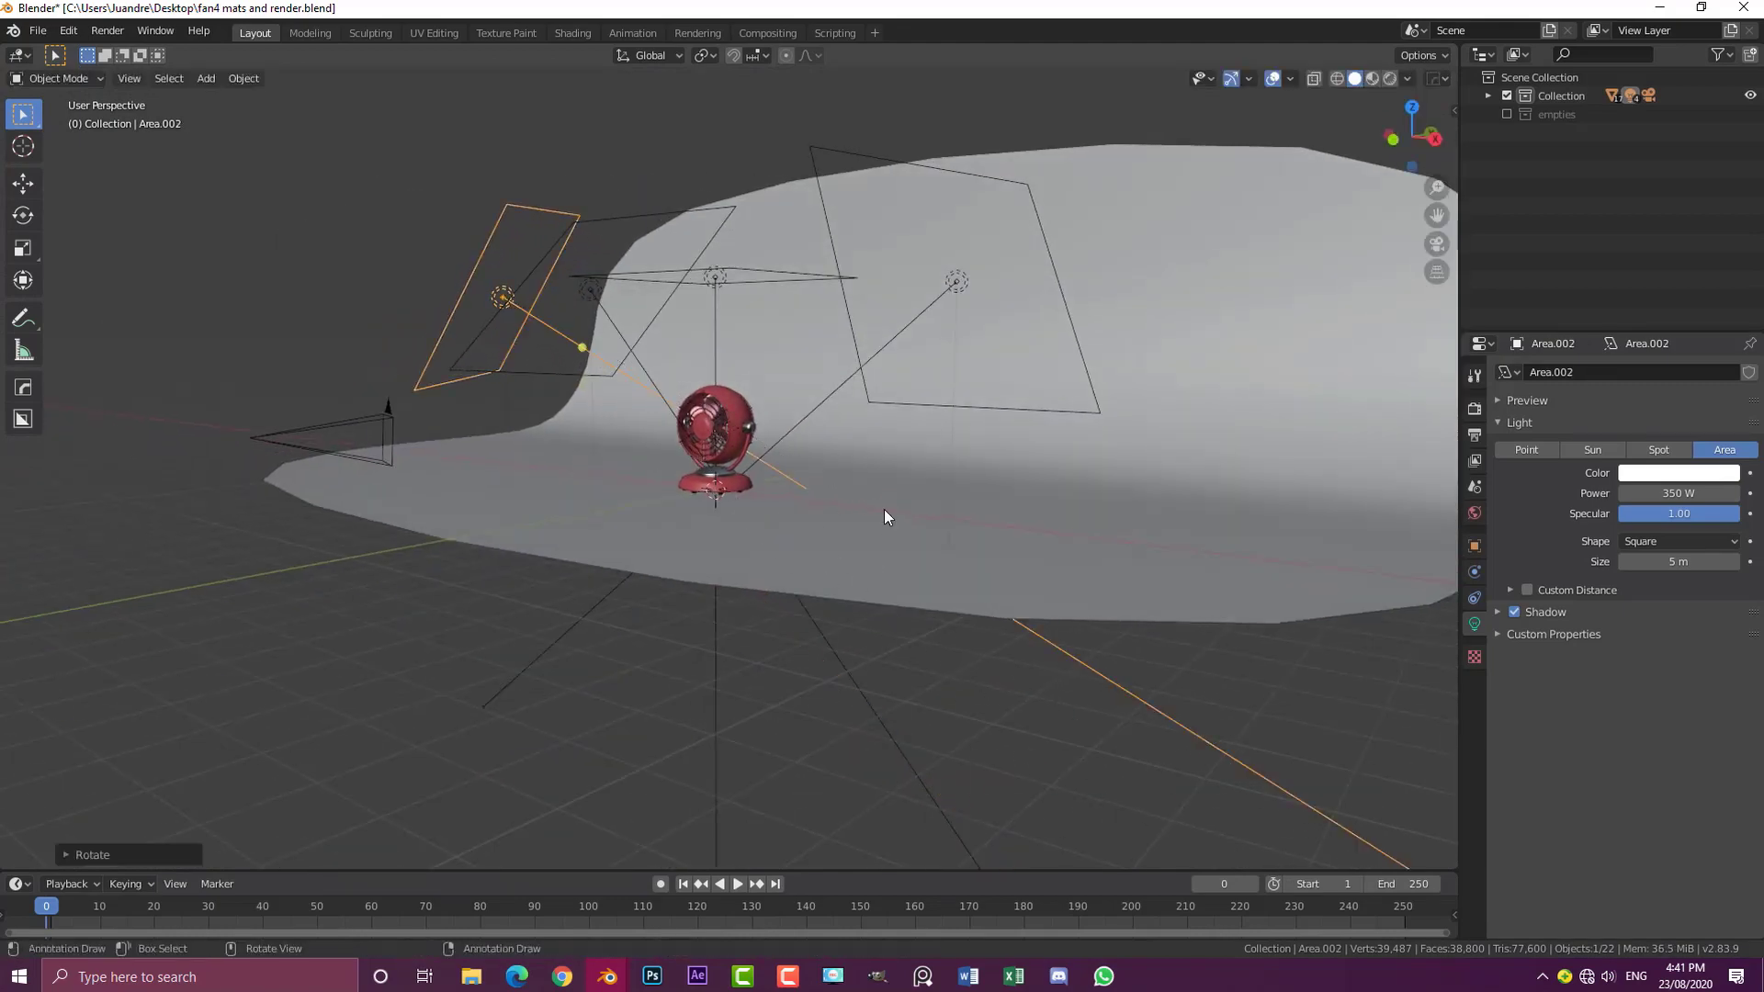
key(g)
click(842, 510)
Step: Select the area light directly above the fan and move it slightly to adjust its position
middle_drag(842, 510, 768, 250)
click(771, 323)
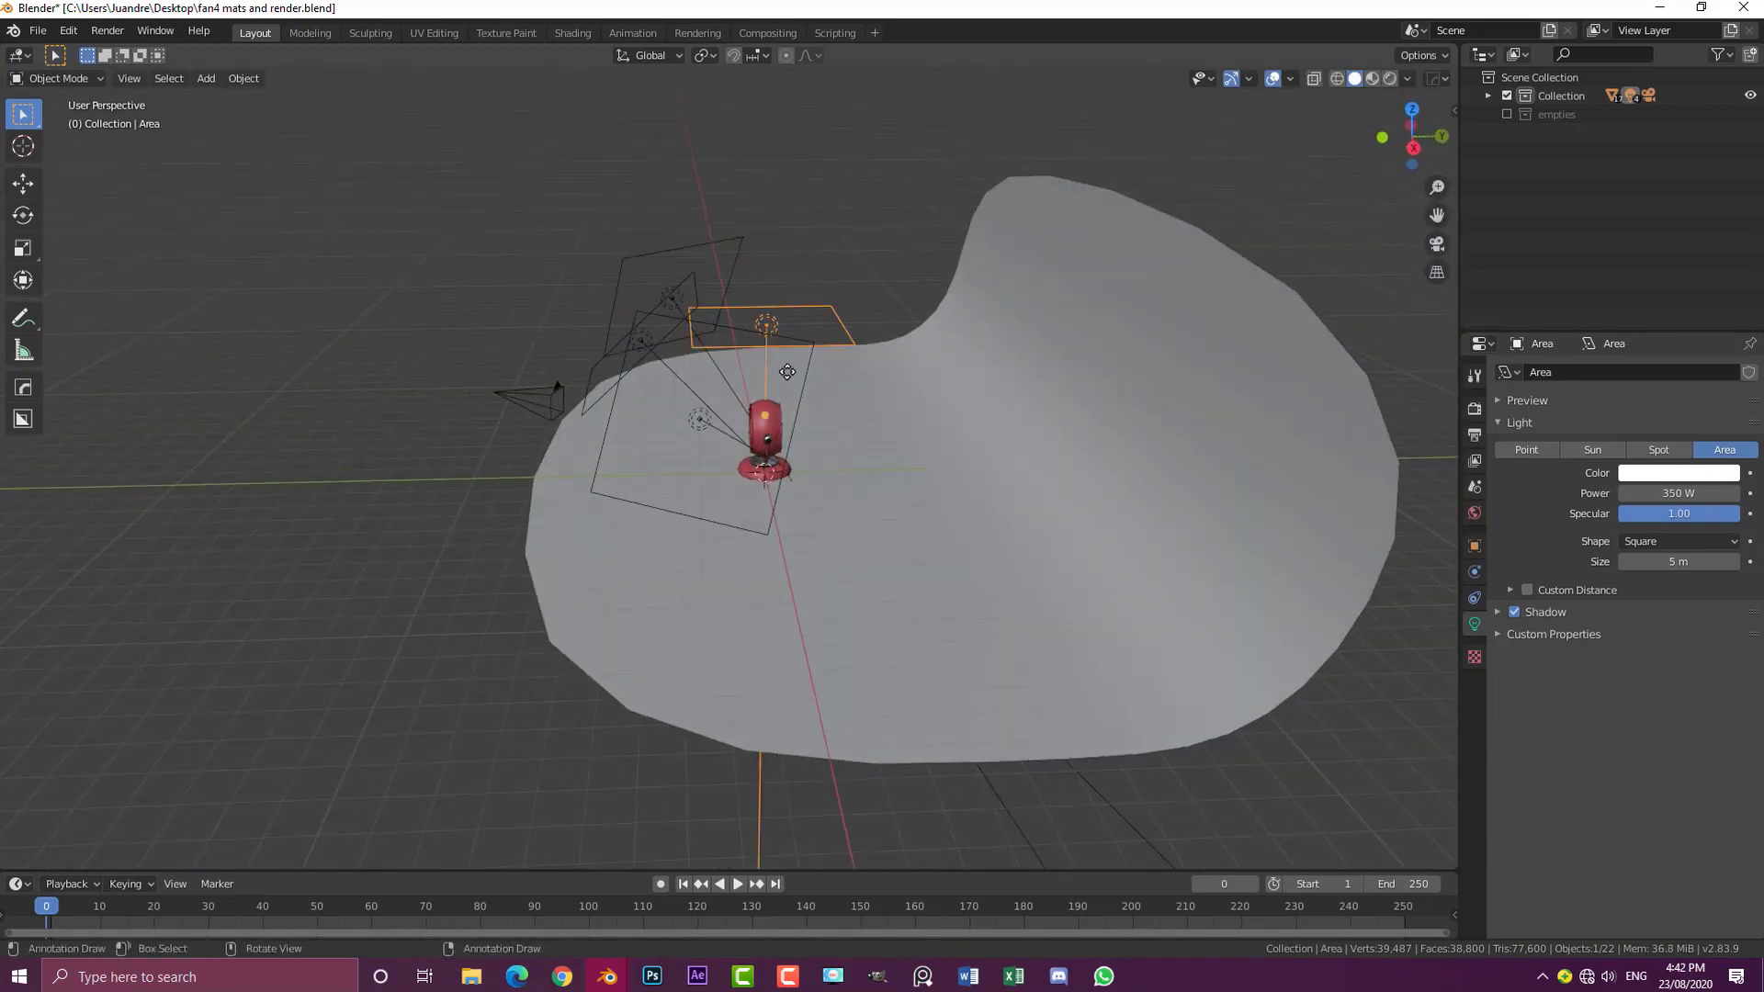
key(g)
click(742, 368)
middle_drag(742, 368, 924, 367)
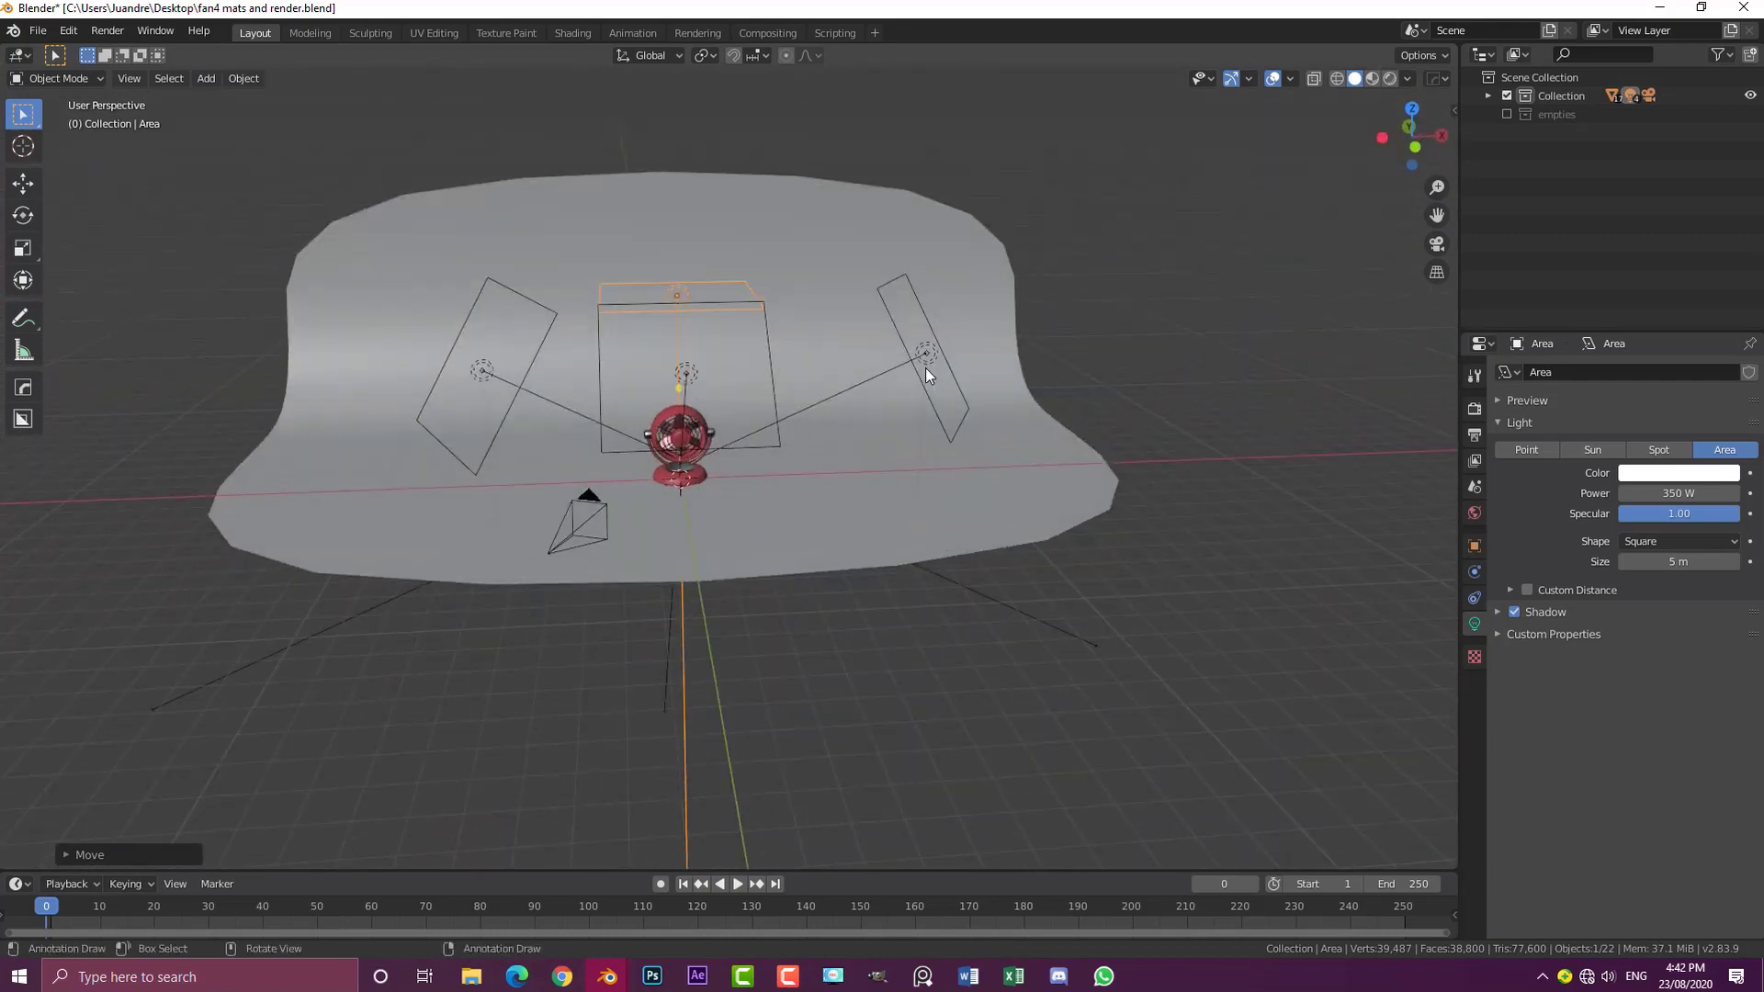
Step: View the fan through the camera and set the viewport shading to Rendered
key(KP_0)
scroll(925, 368, up, 3)
key(z)
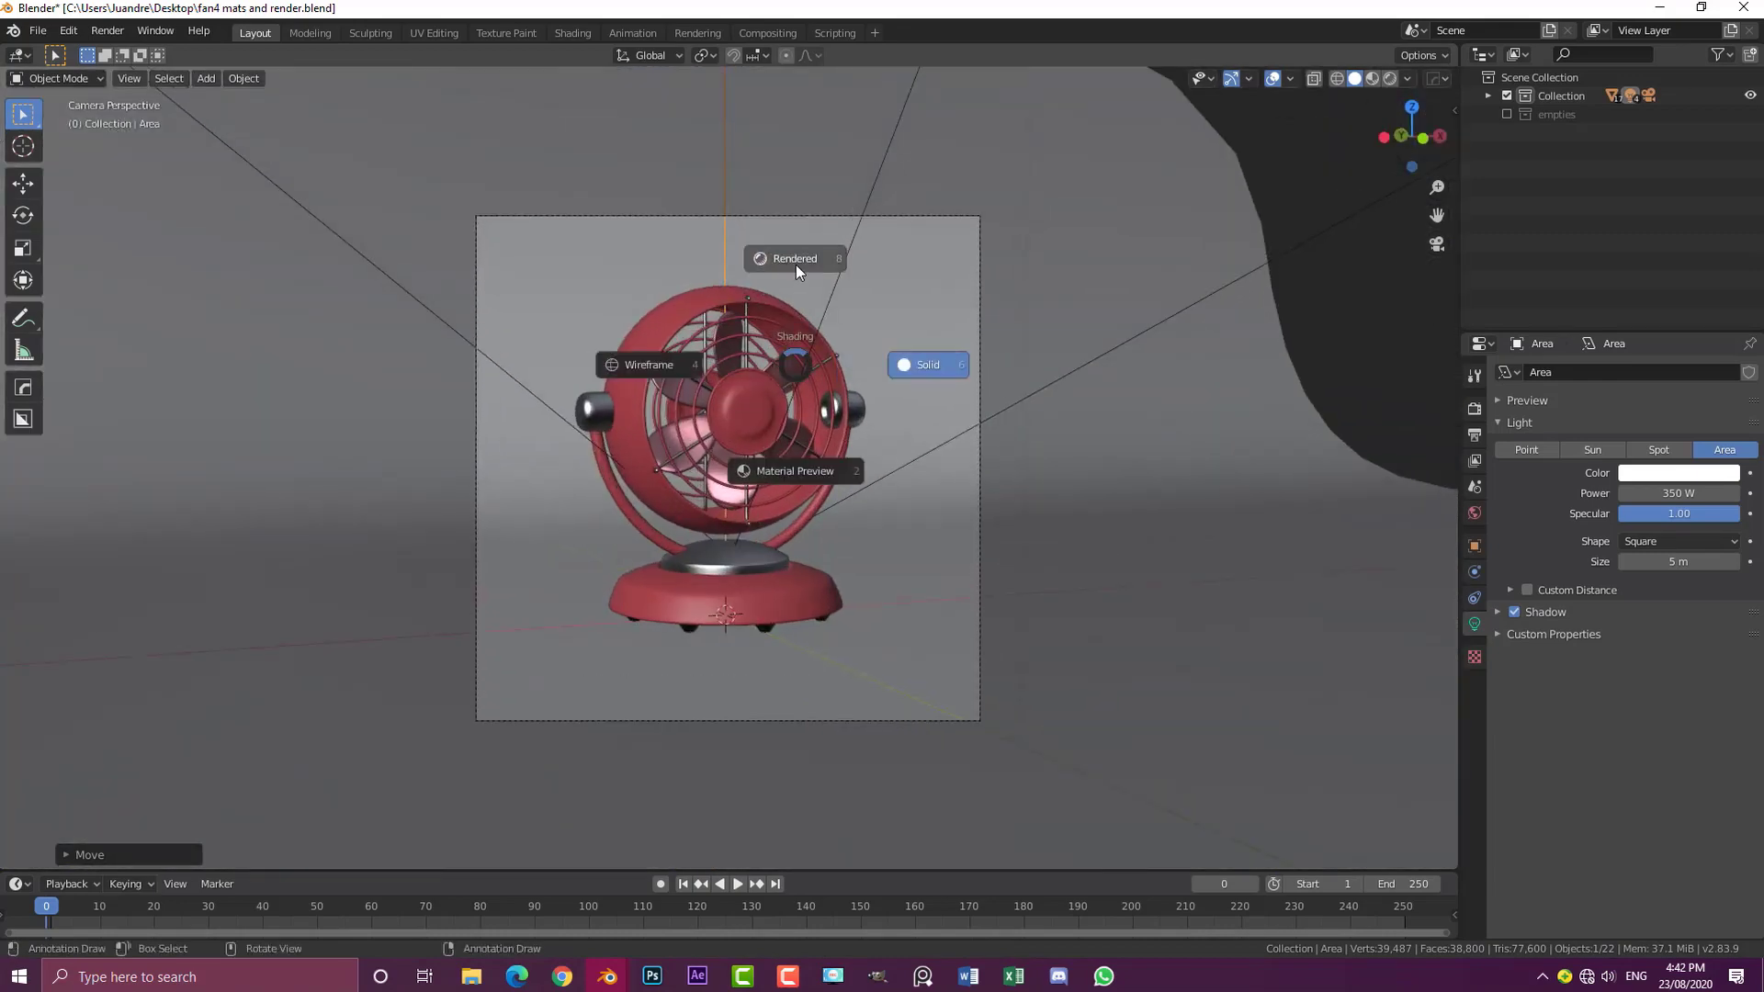
click(796, 264)
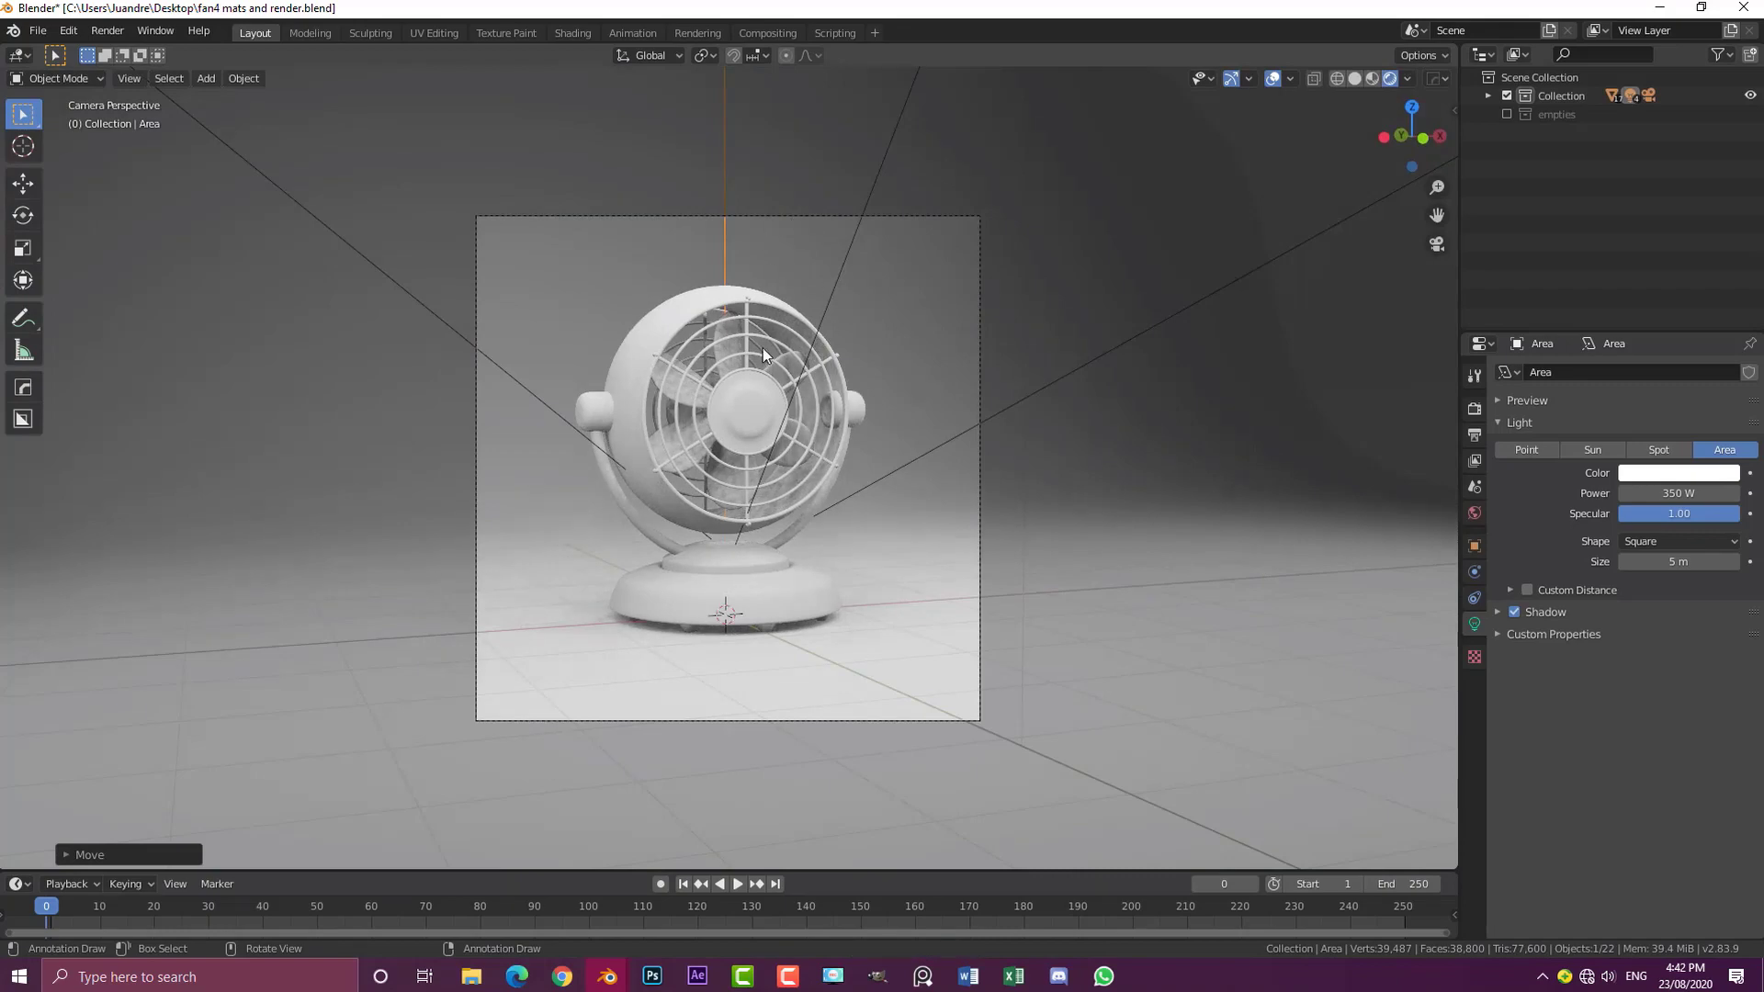
Step: In right orthographic view, duplicate the overhead area light to a lower position behind the fan
scroll(763, 349, down, 4)
middle_drag(843, 232, 759, 356)
key(KP_3)
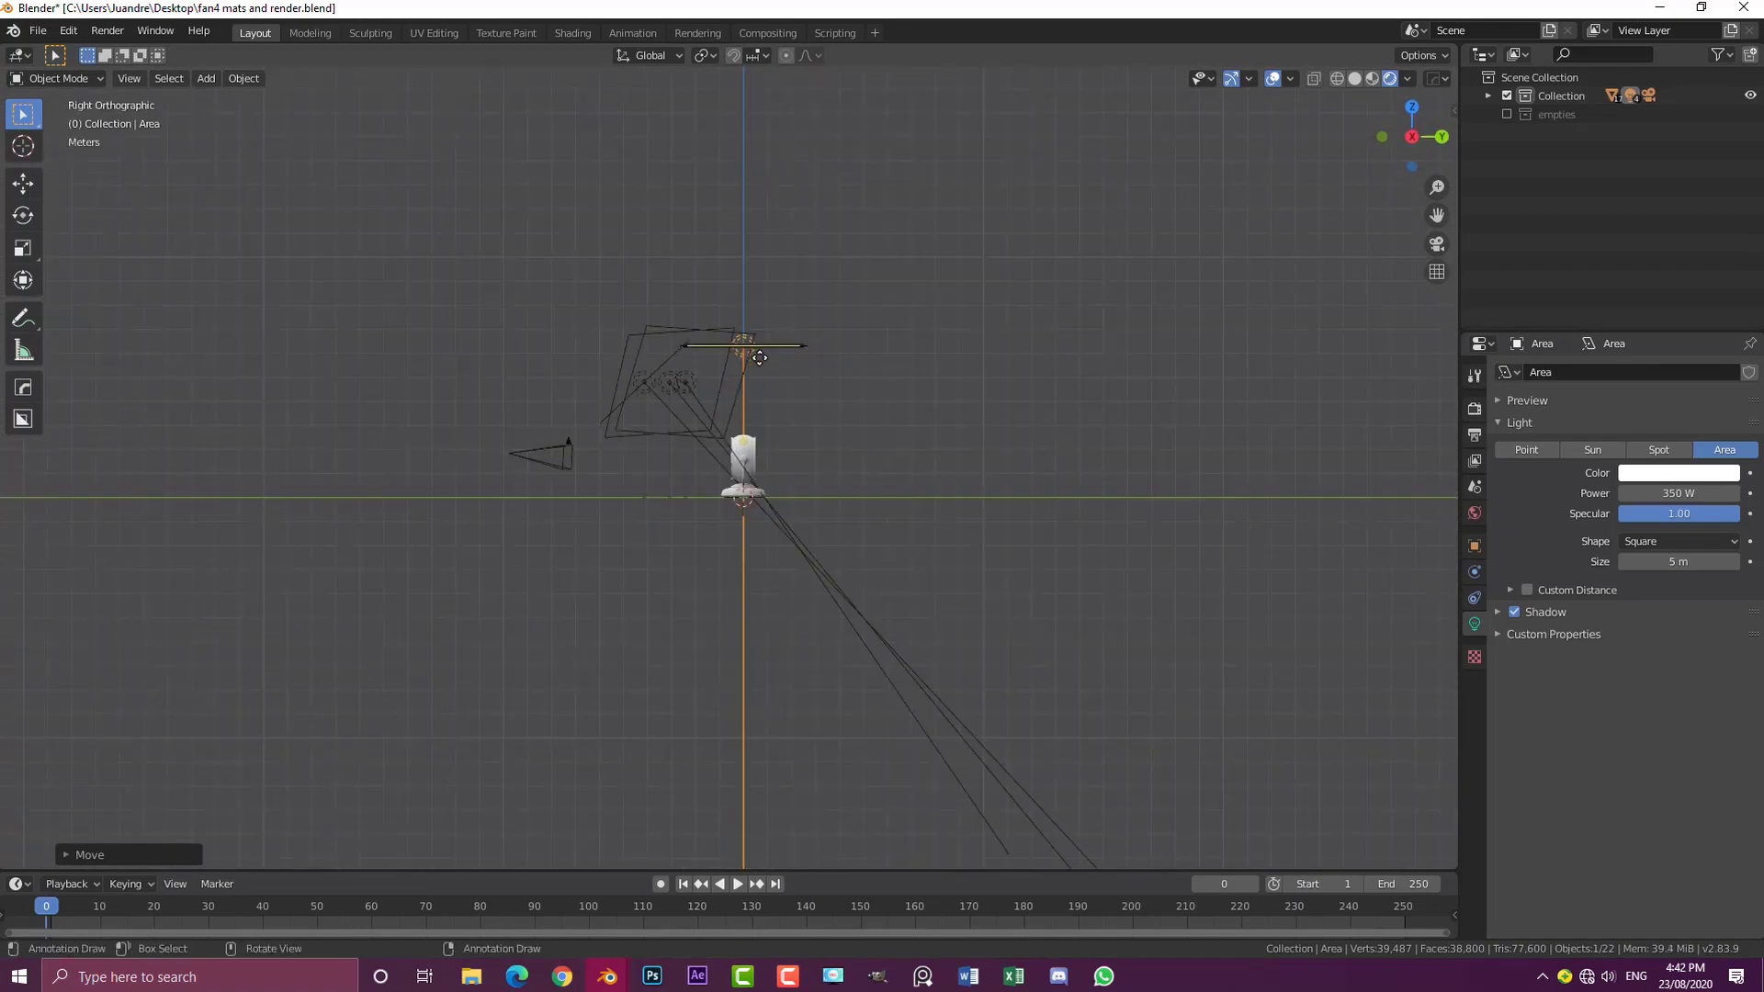
scroll(759, 356, up, 2)
key(shift+d)
click(846, 571)
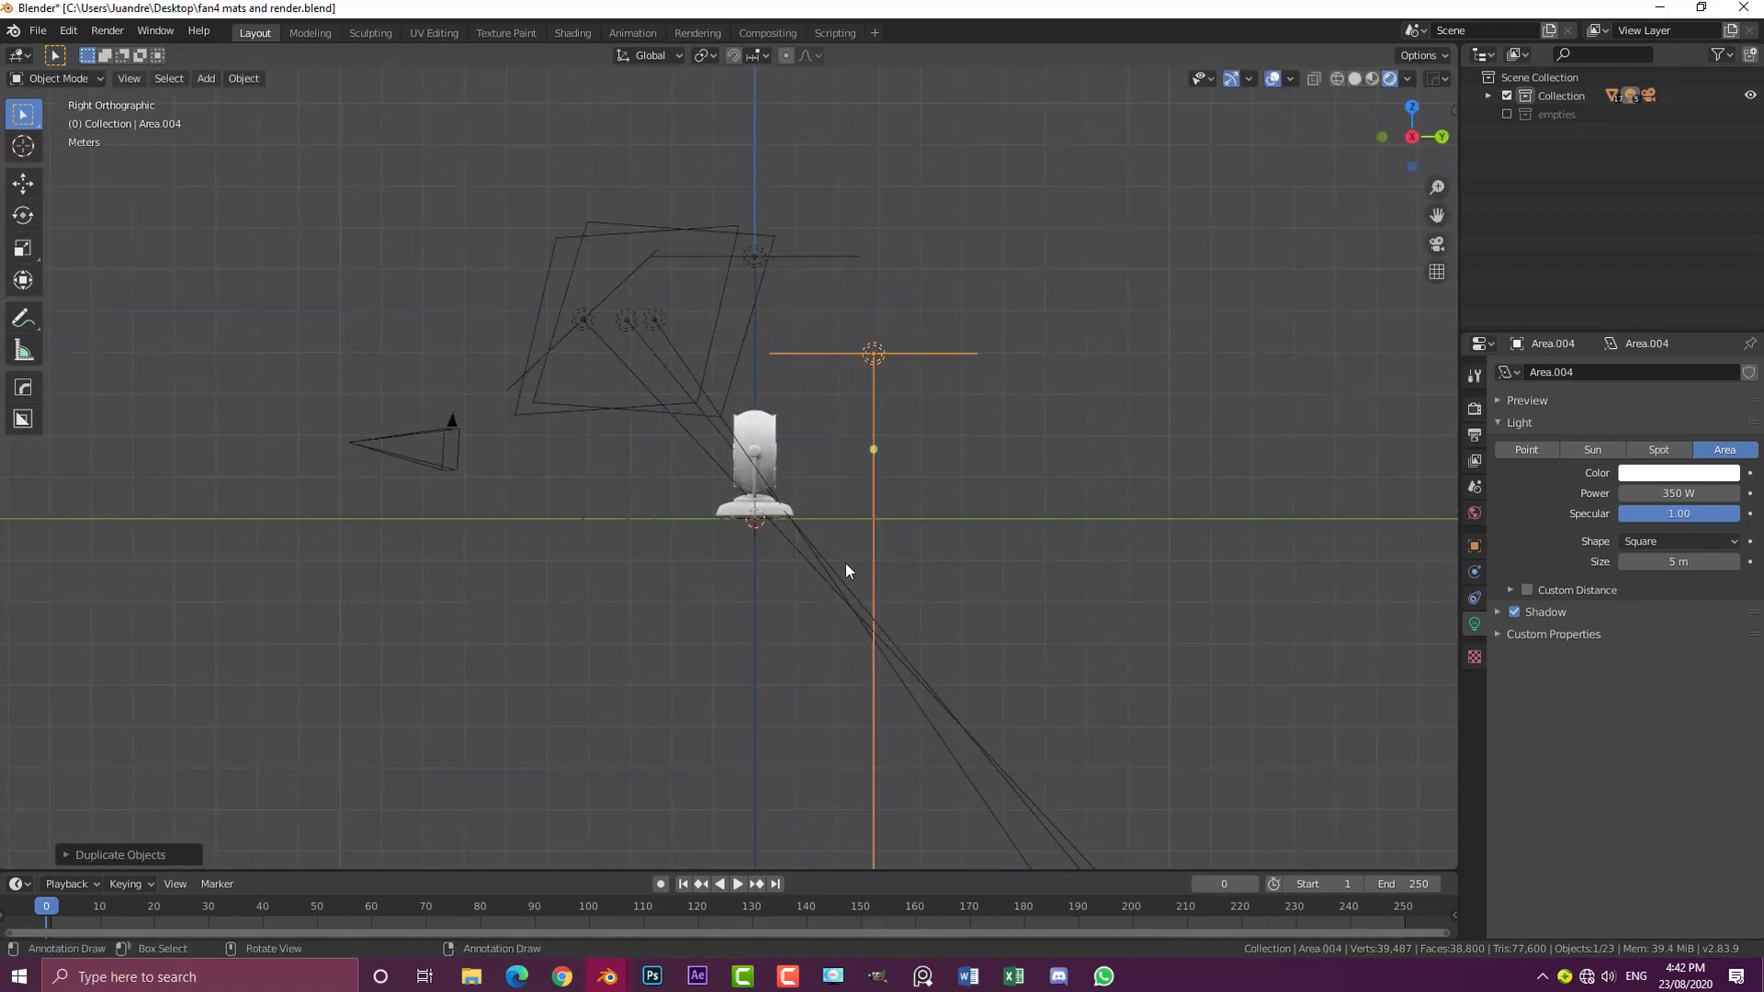
Step: Rotate the duplicated light to face the back of the fan and move it about 1.3 m farther along +Y
key(r)
click(708, 610)
key(g)
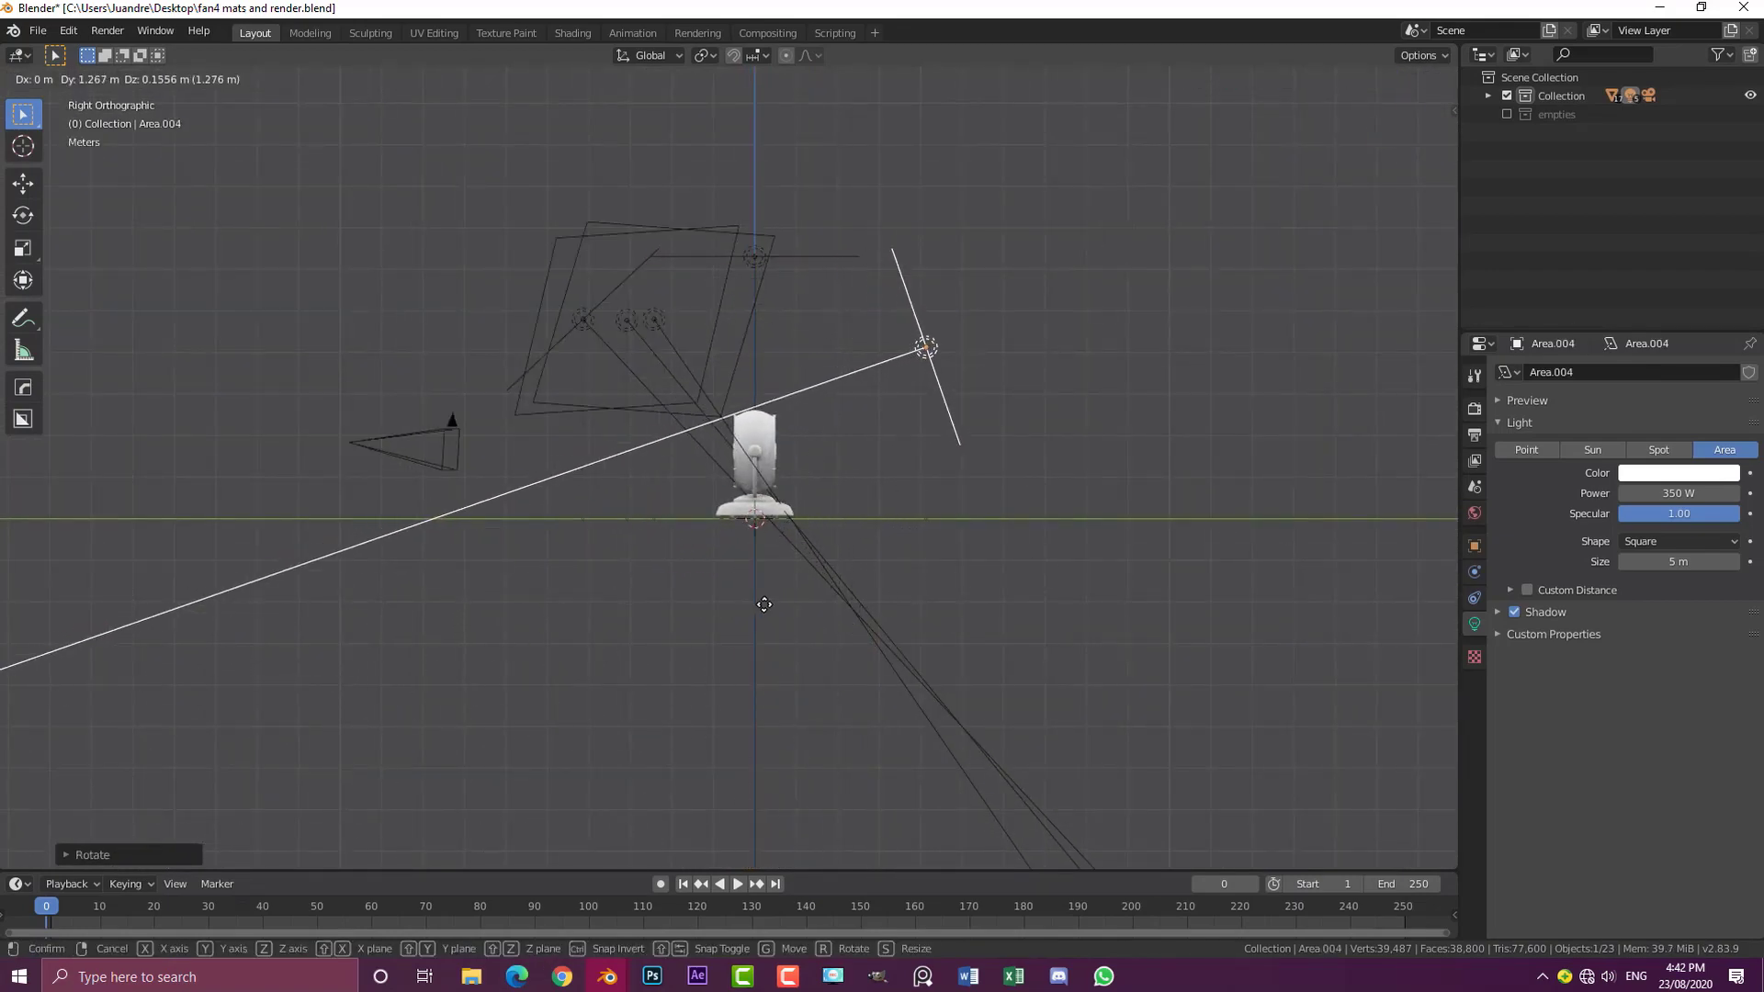
click(763, 604)
Step: In camera view, raise the rear area light about 1.4 m
middle_drag(763, 603, 895, 598)
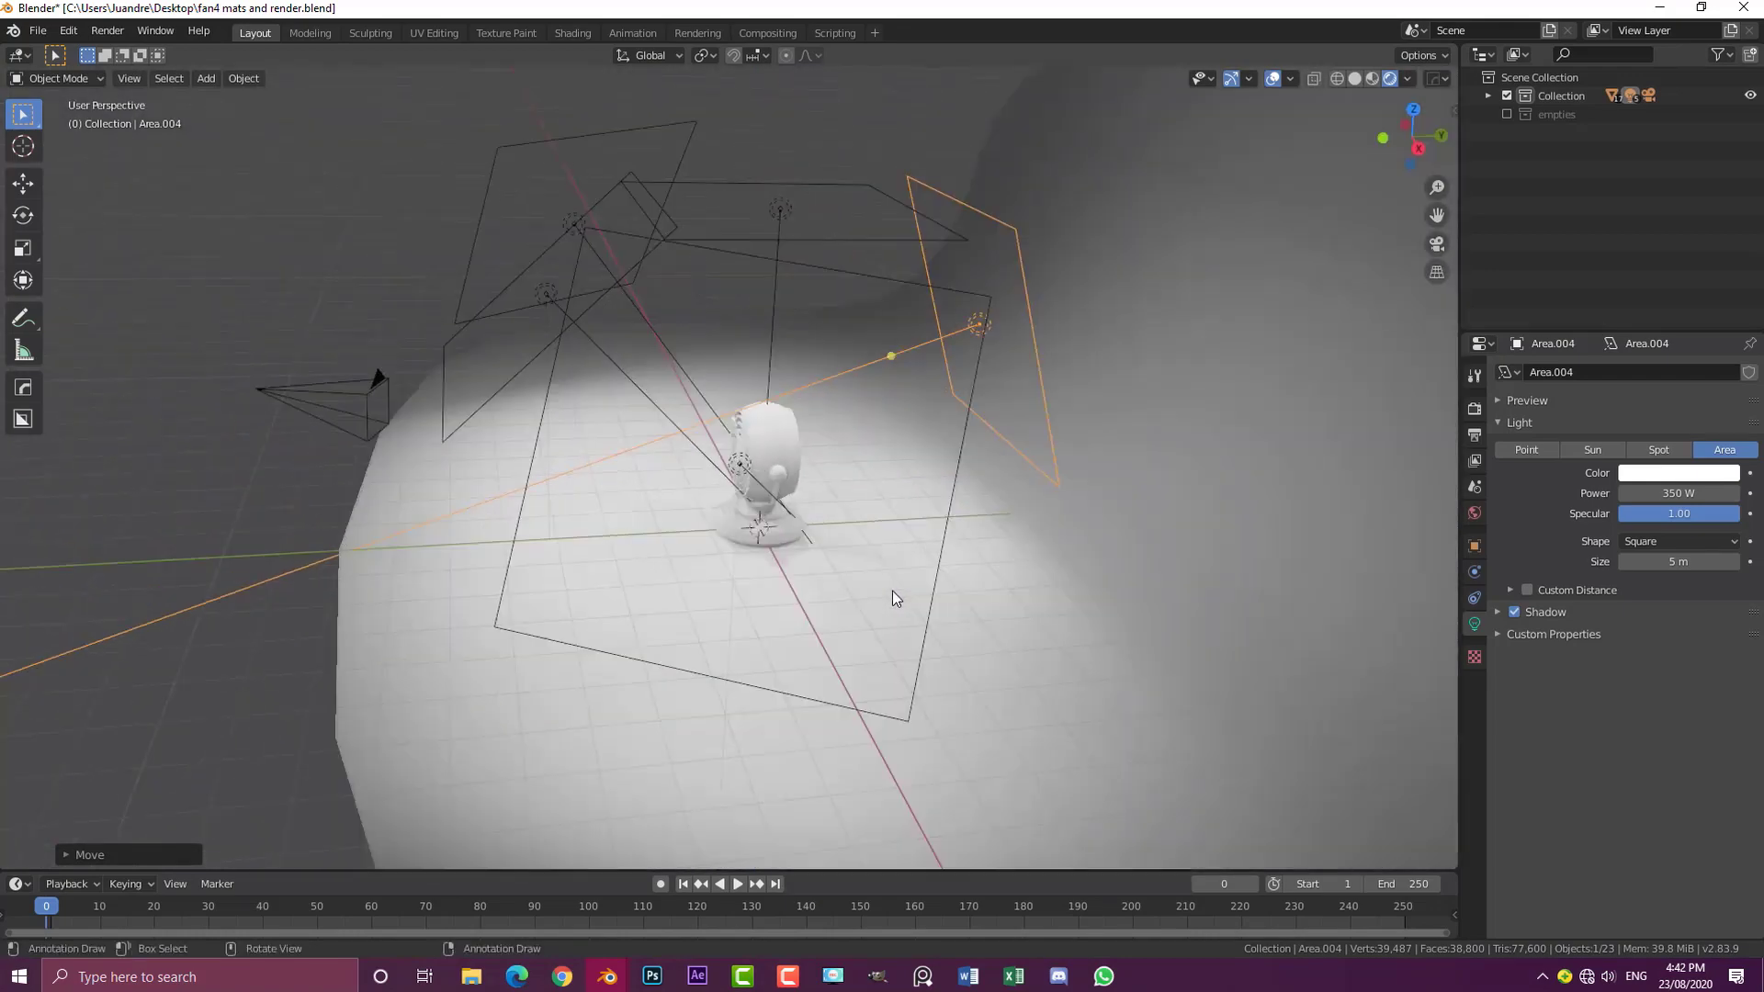
key(KP_0)
scroll(882, 597, up, 2)
key(g)
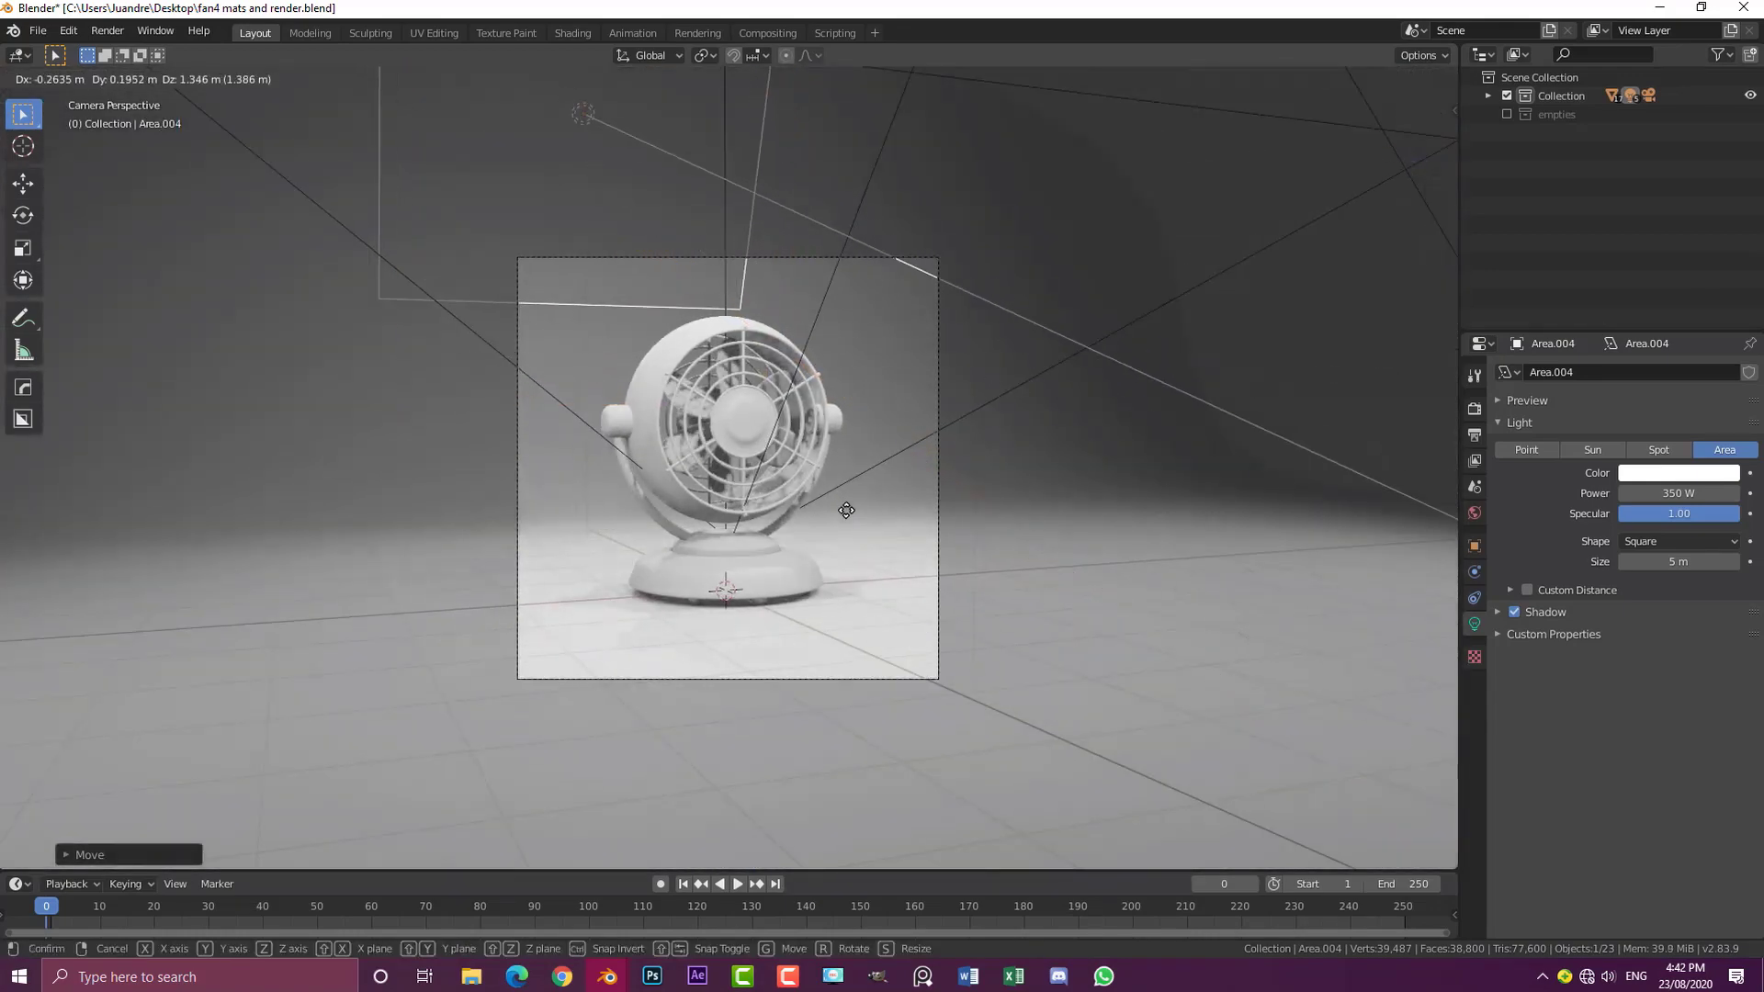
click(838, 504)
Step: Trackball-rotate the rear light down toward the fan and raise it about another 1.1 m
key(r)
key(r)
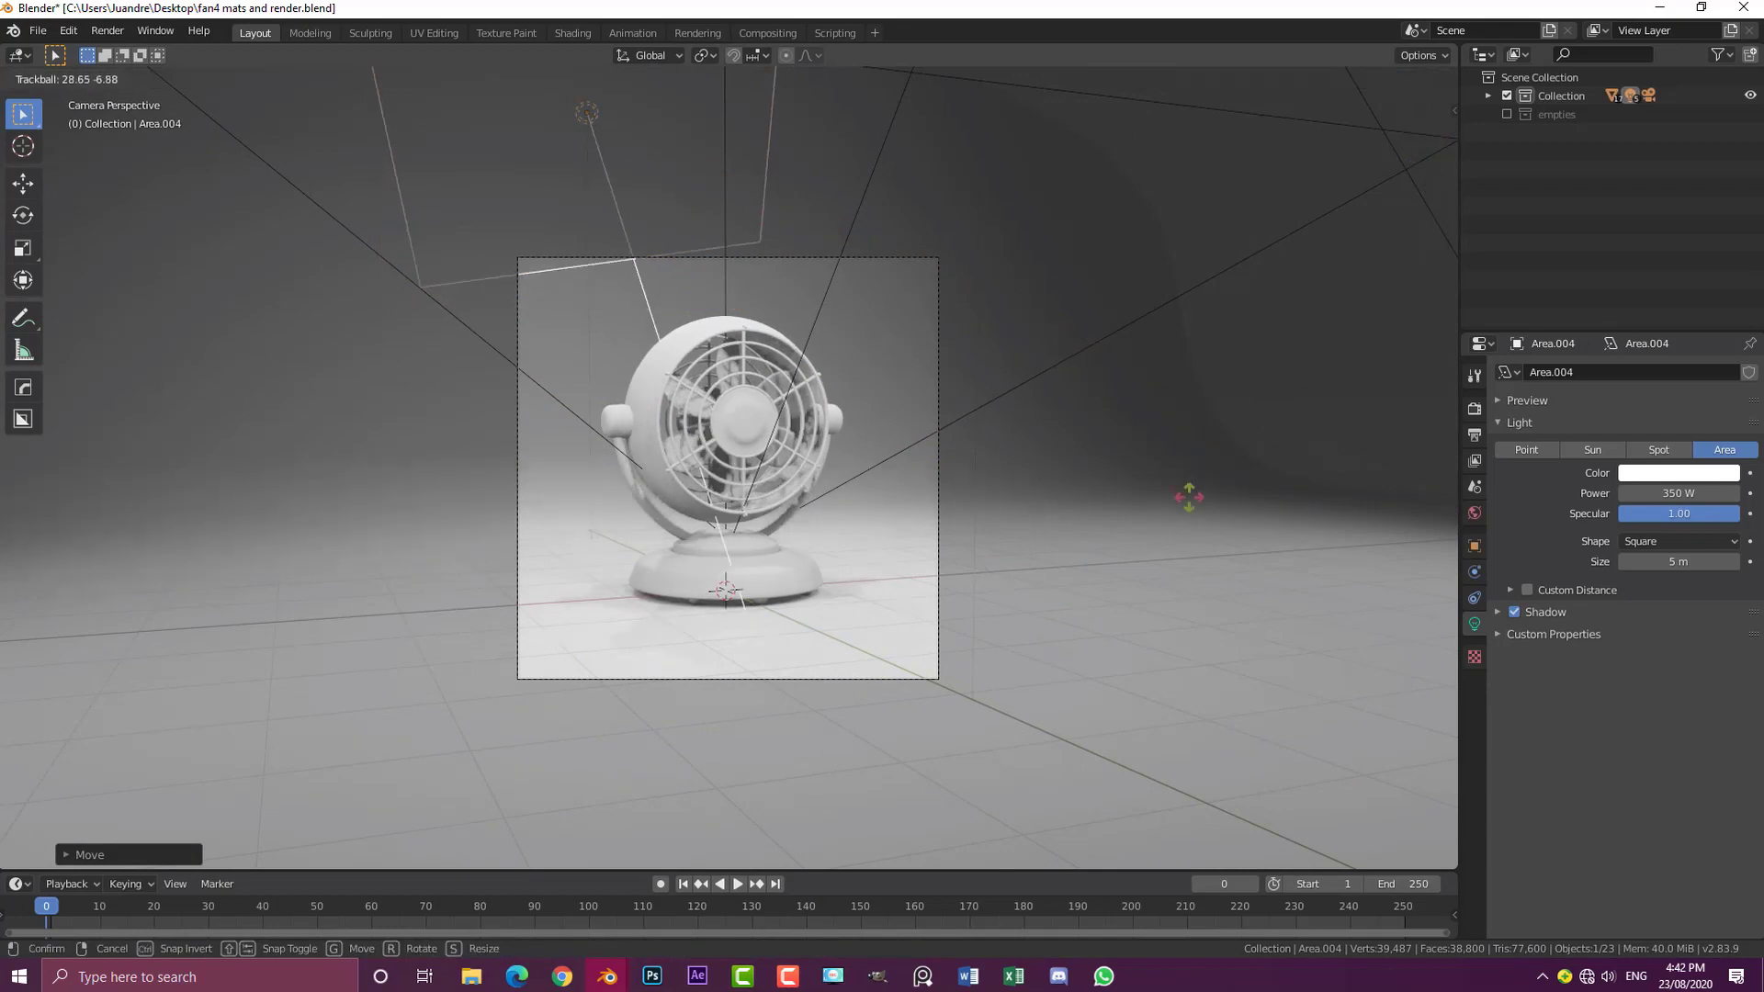
click(1224, 548)
key(g)
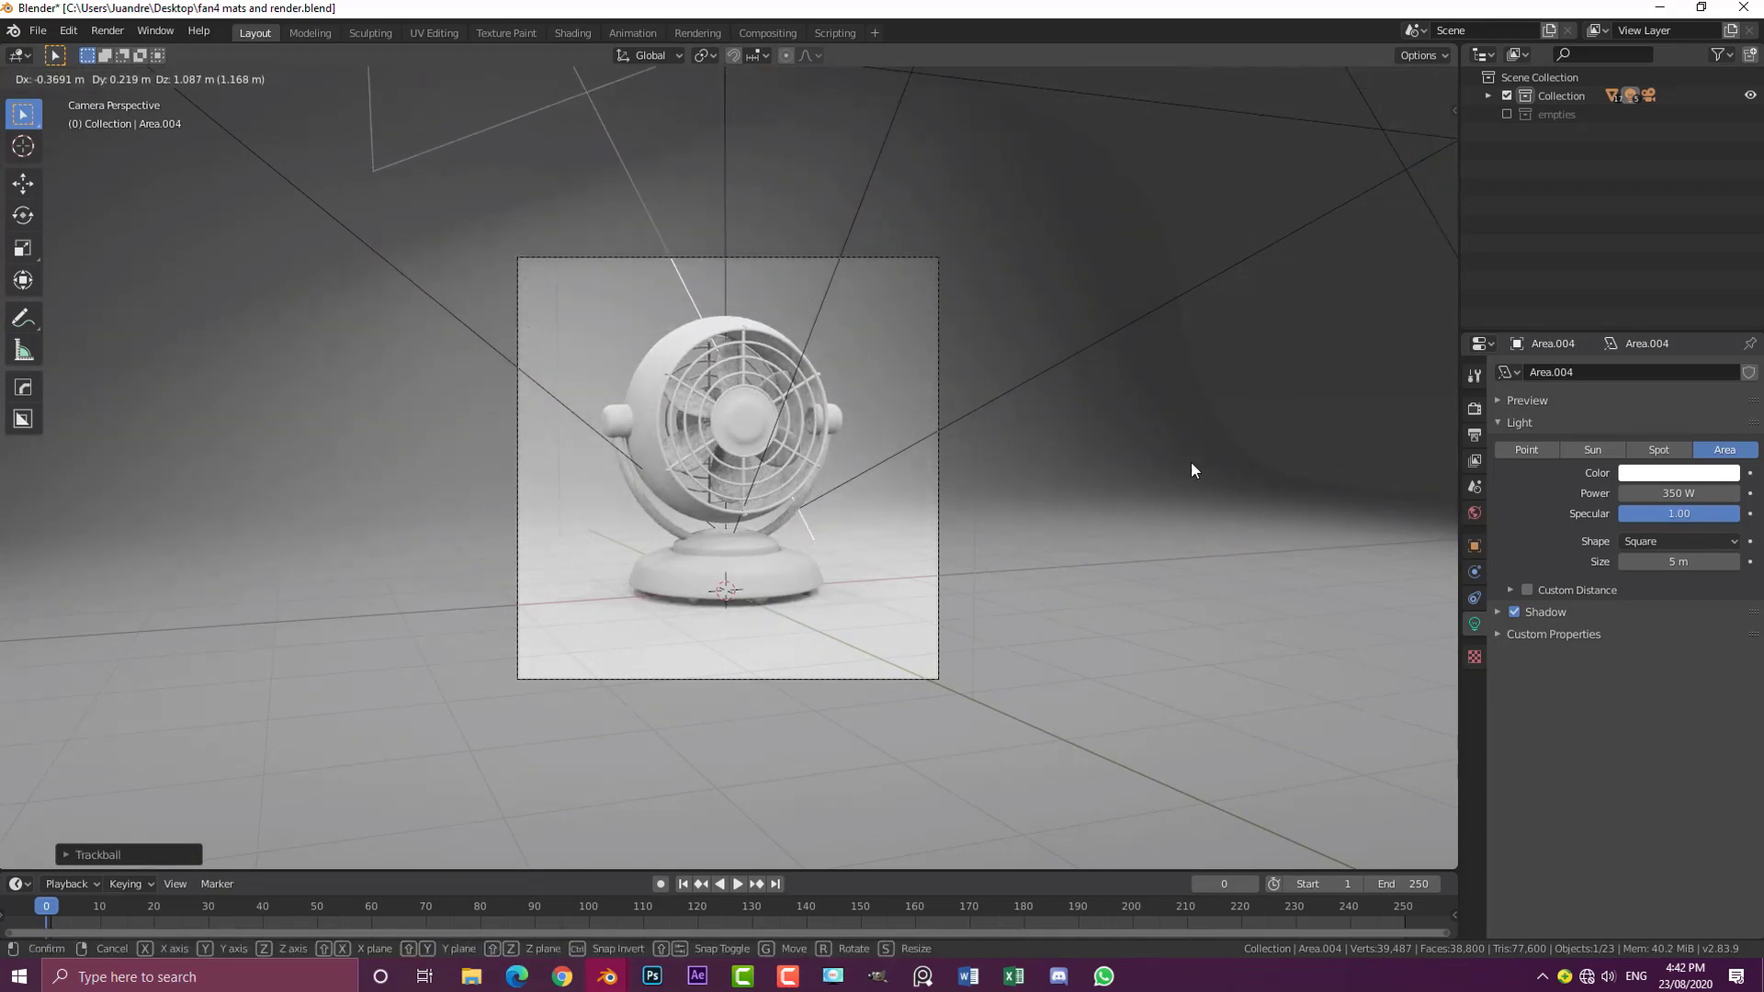
click(1191, 461)
Step: Select the area light on the fan's -X side and rotate it about -8° toward the fan
scroll(1038, 444, down, 3)
click(591, 405)
middle_drag(685, 443, 642, 465)
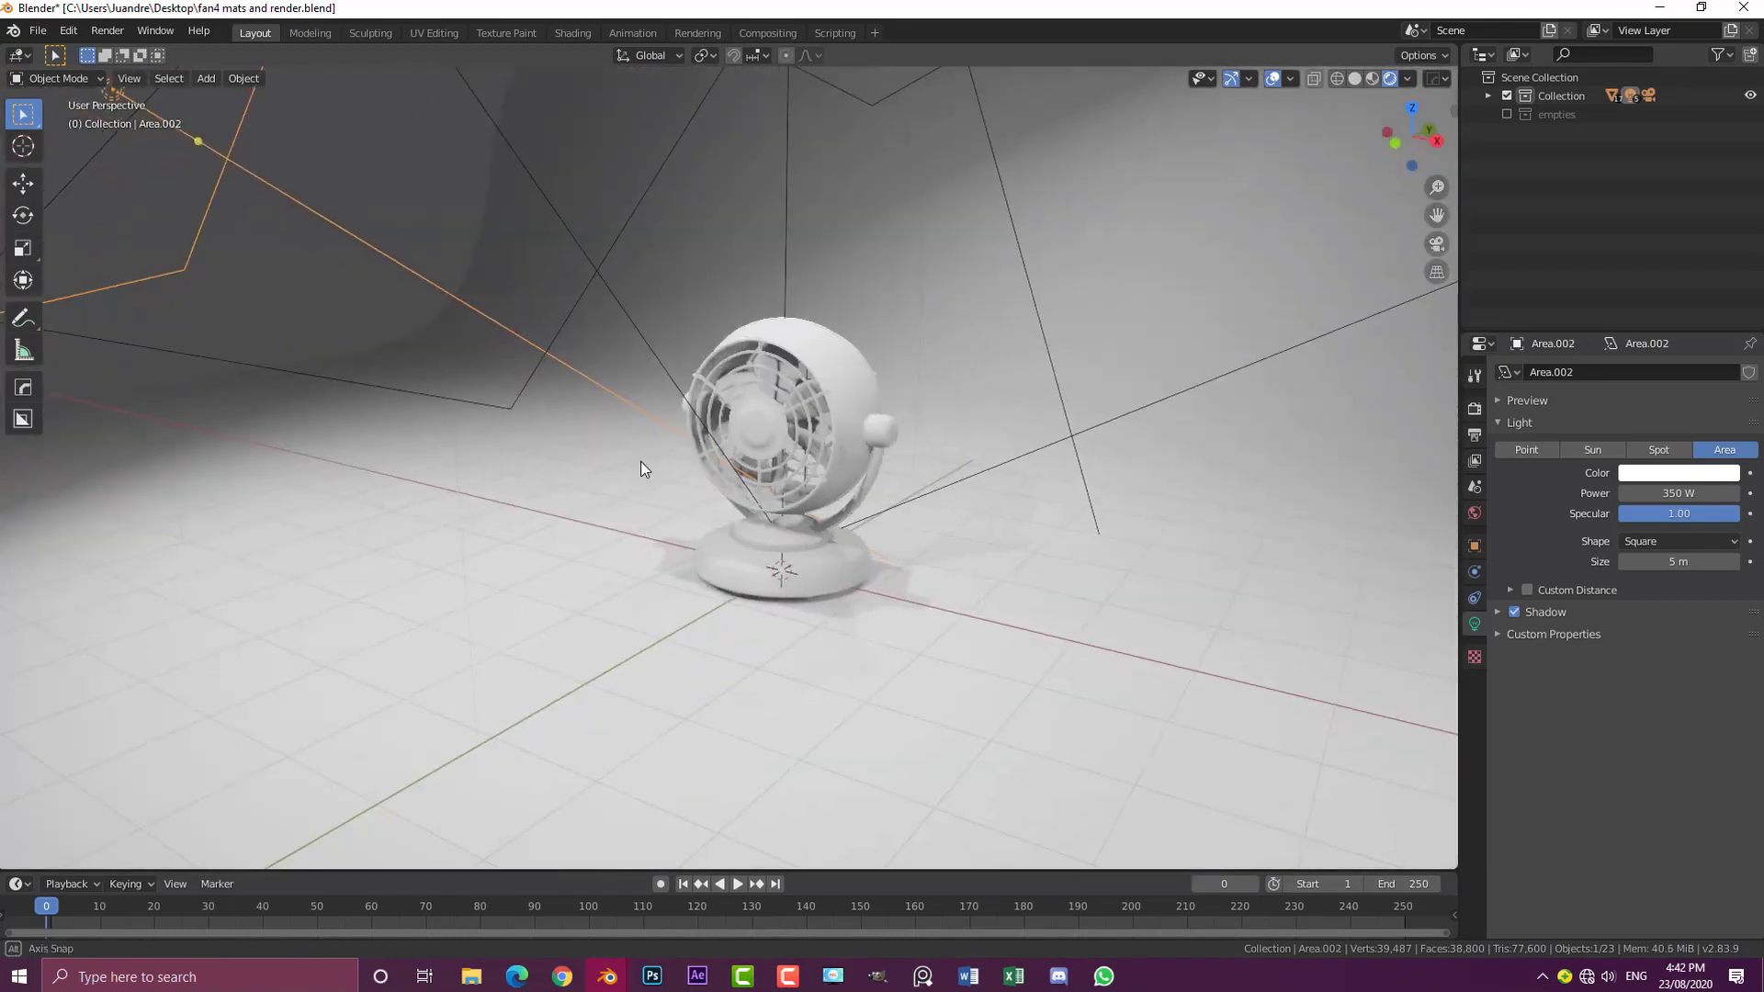
scroll(642, 465, down, 7)
middle_drag(778, 468, 700, 473)
key(r)
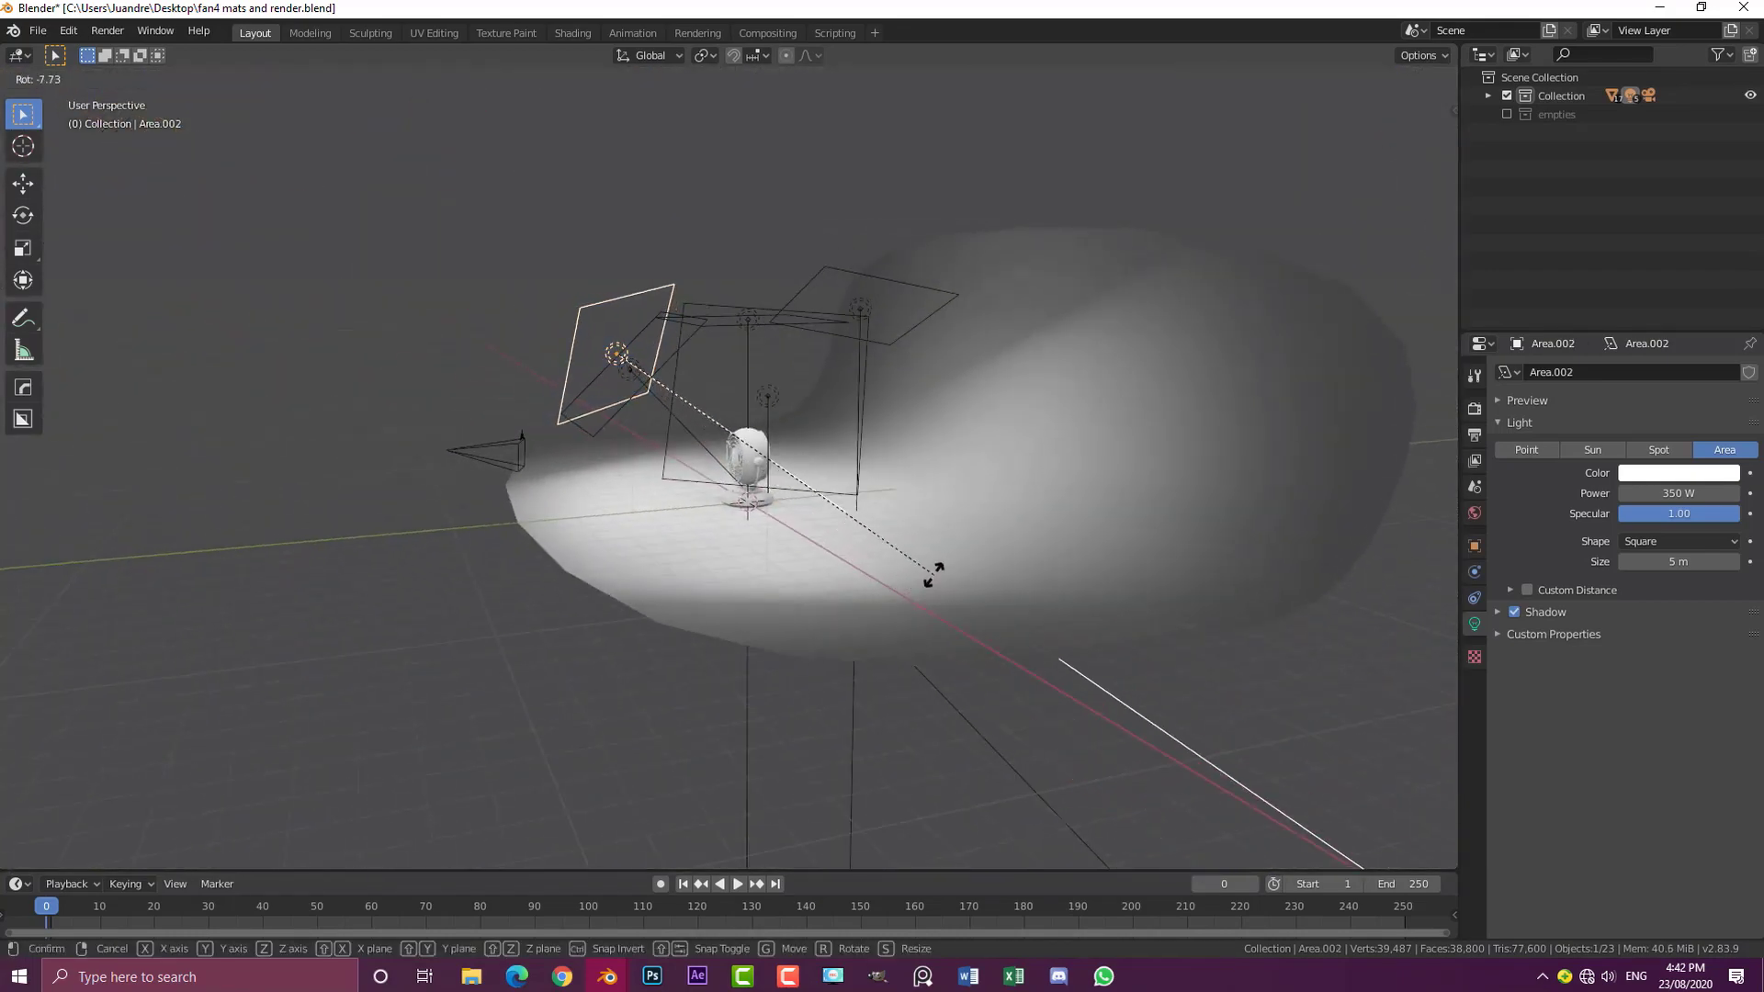
click(936, 572)
Step: From above, rotate the -X side light further toward the fan, shift it slightly, and check the lighting through the camera
middle_drag(918, 551, 937, 685)
key(r)
click(974, 667)
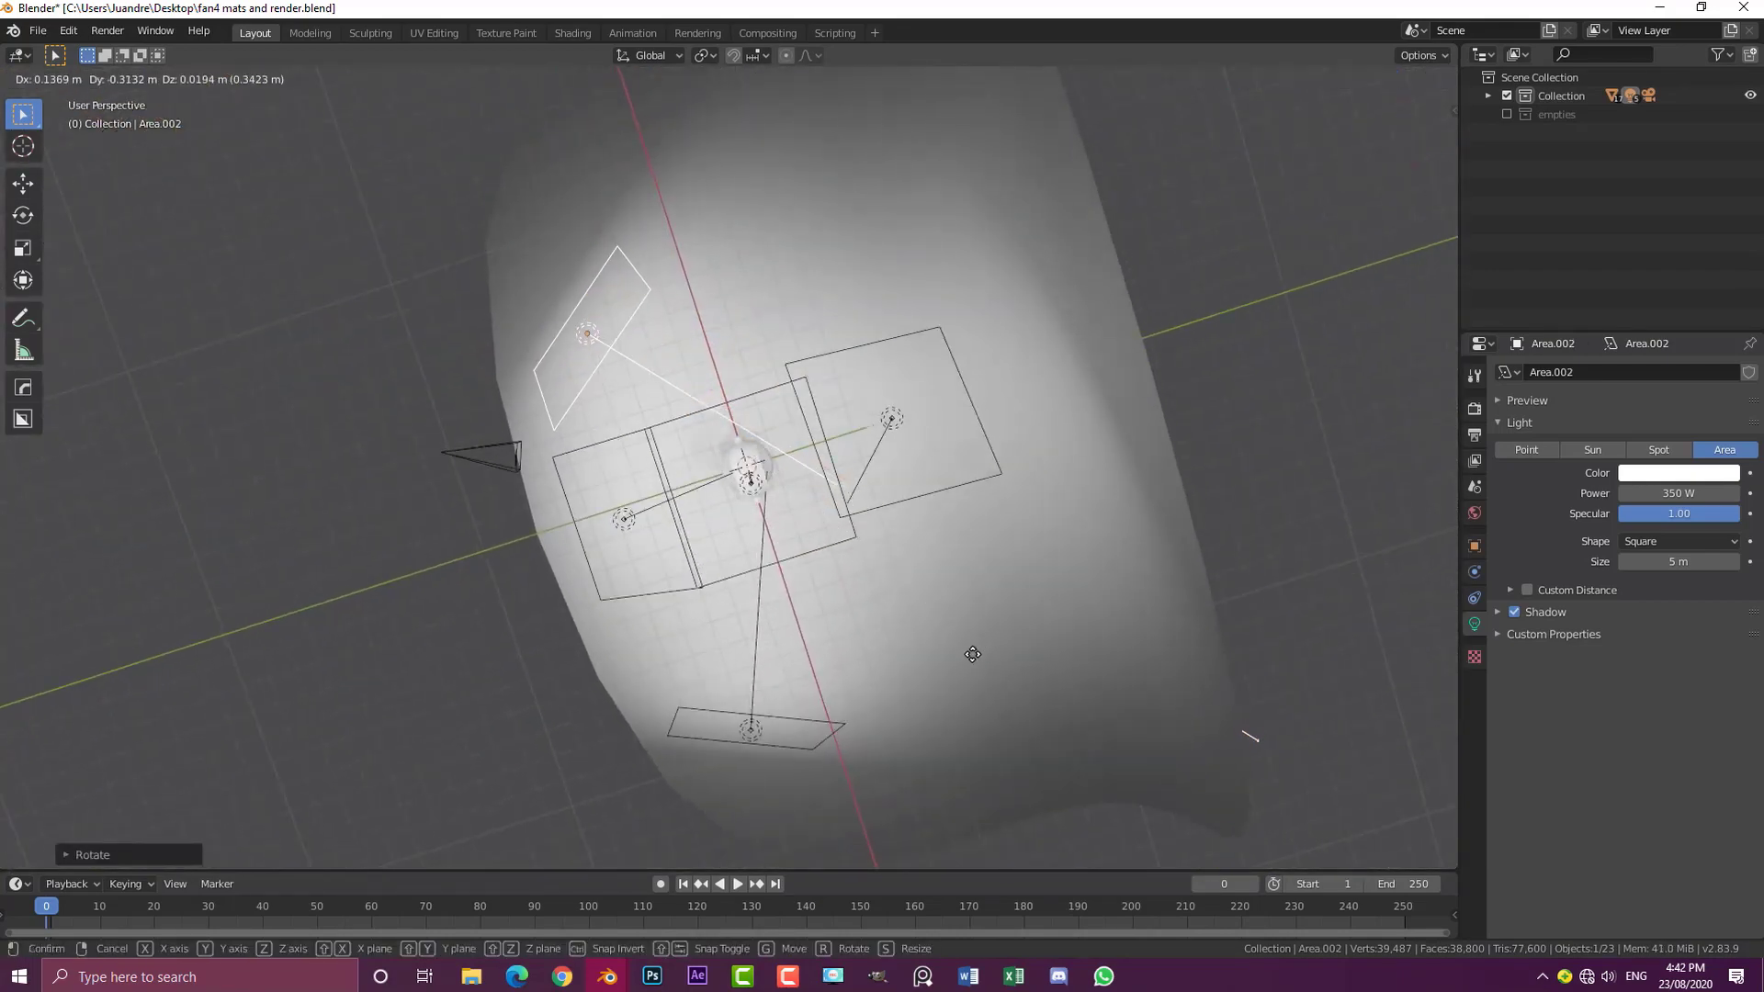
key(g)
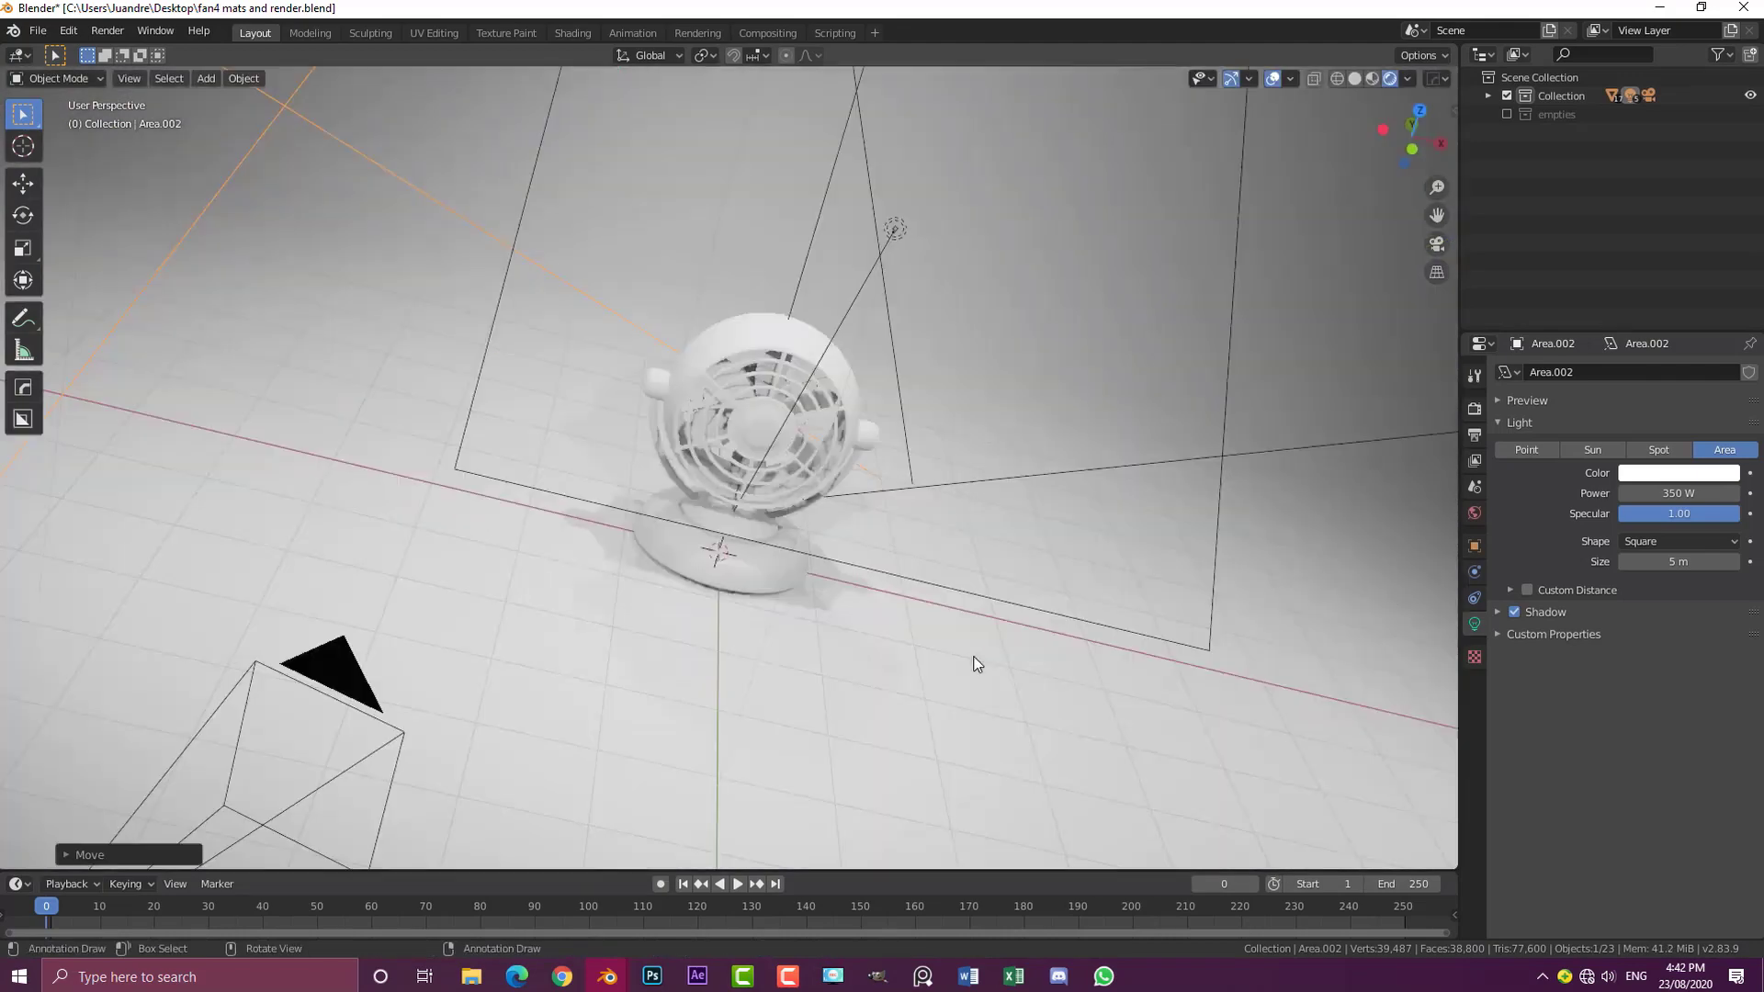
key(KP_0)
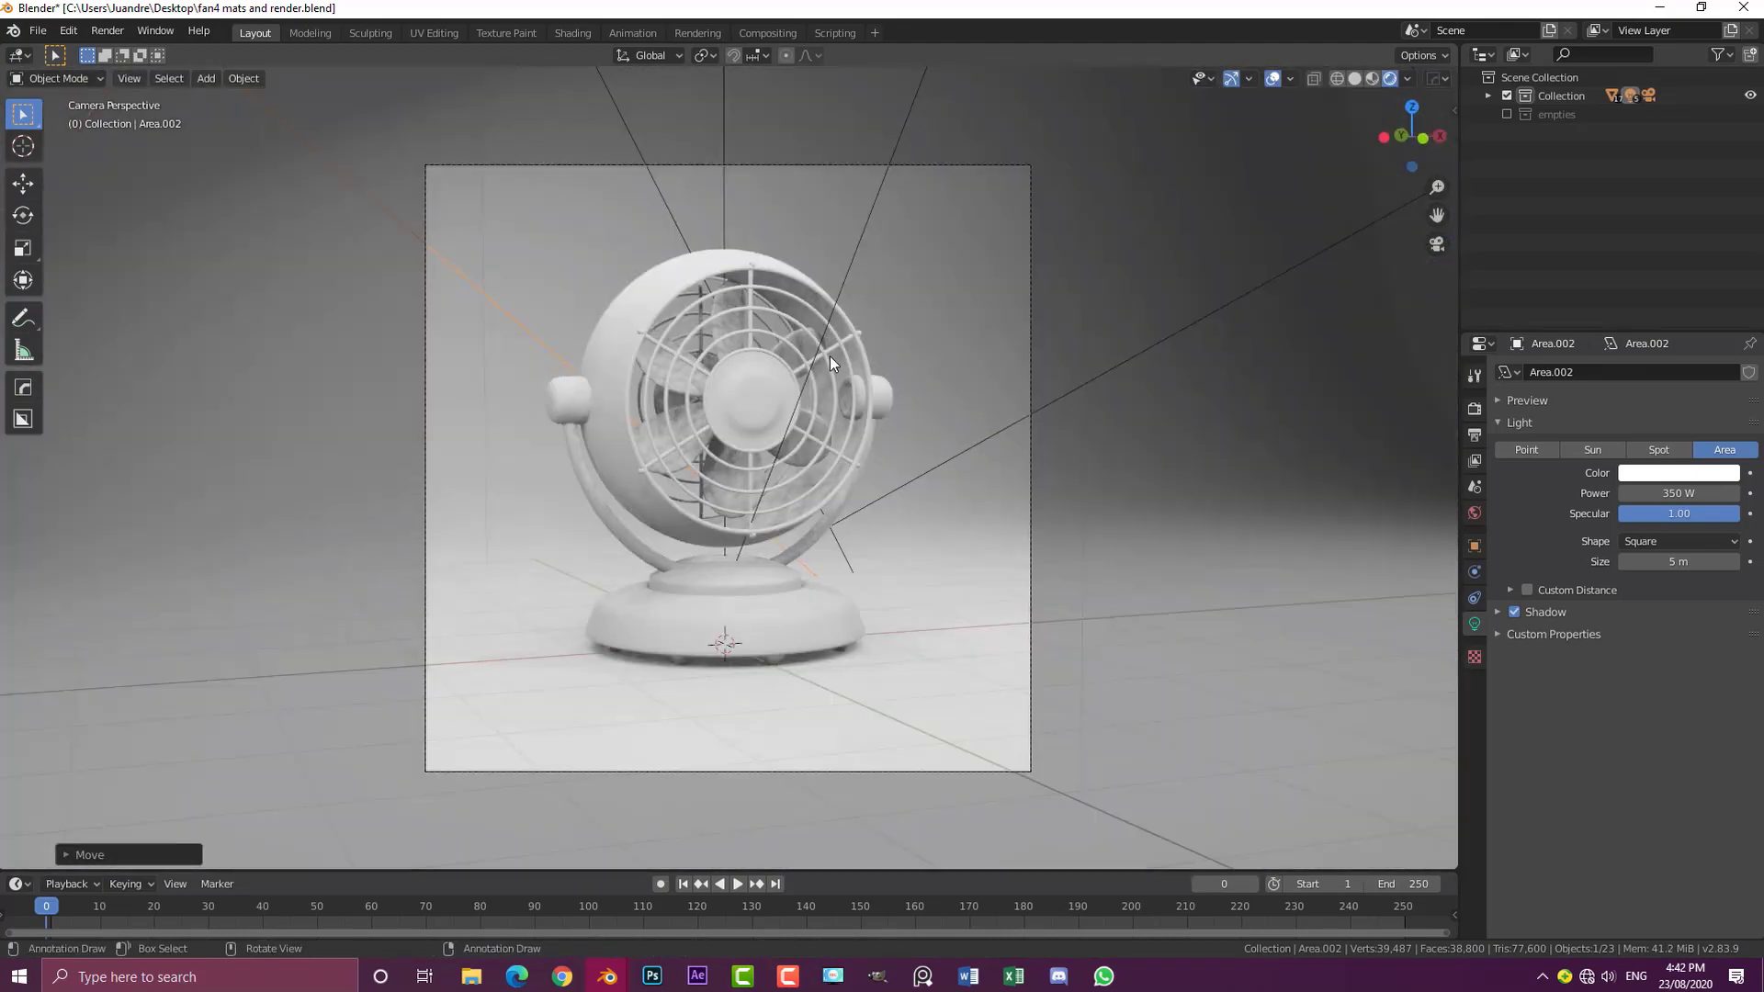
scroll(857, 472, up, 1)
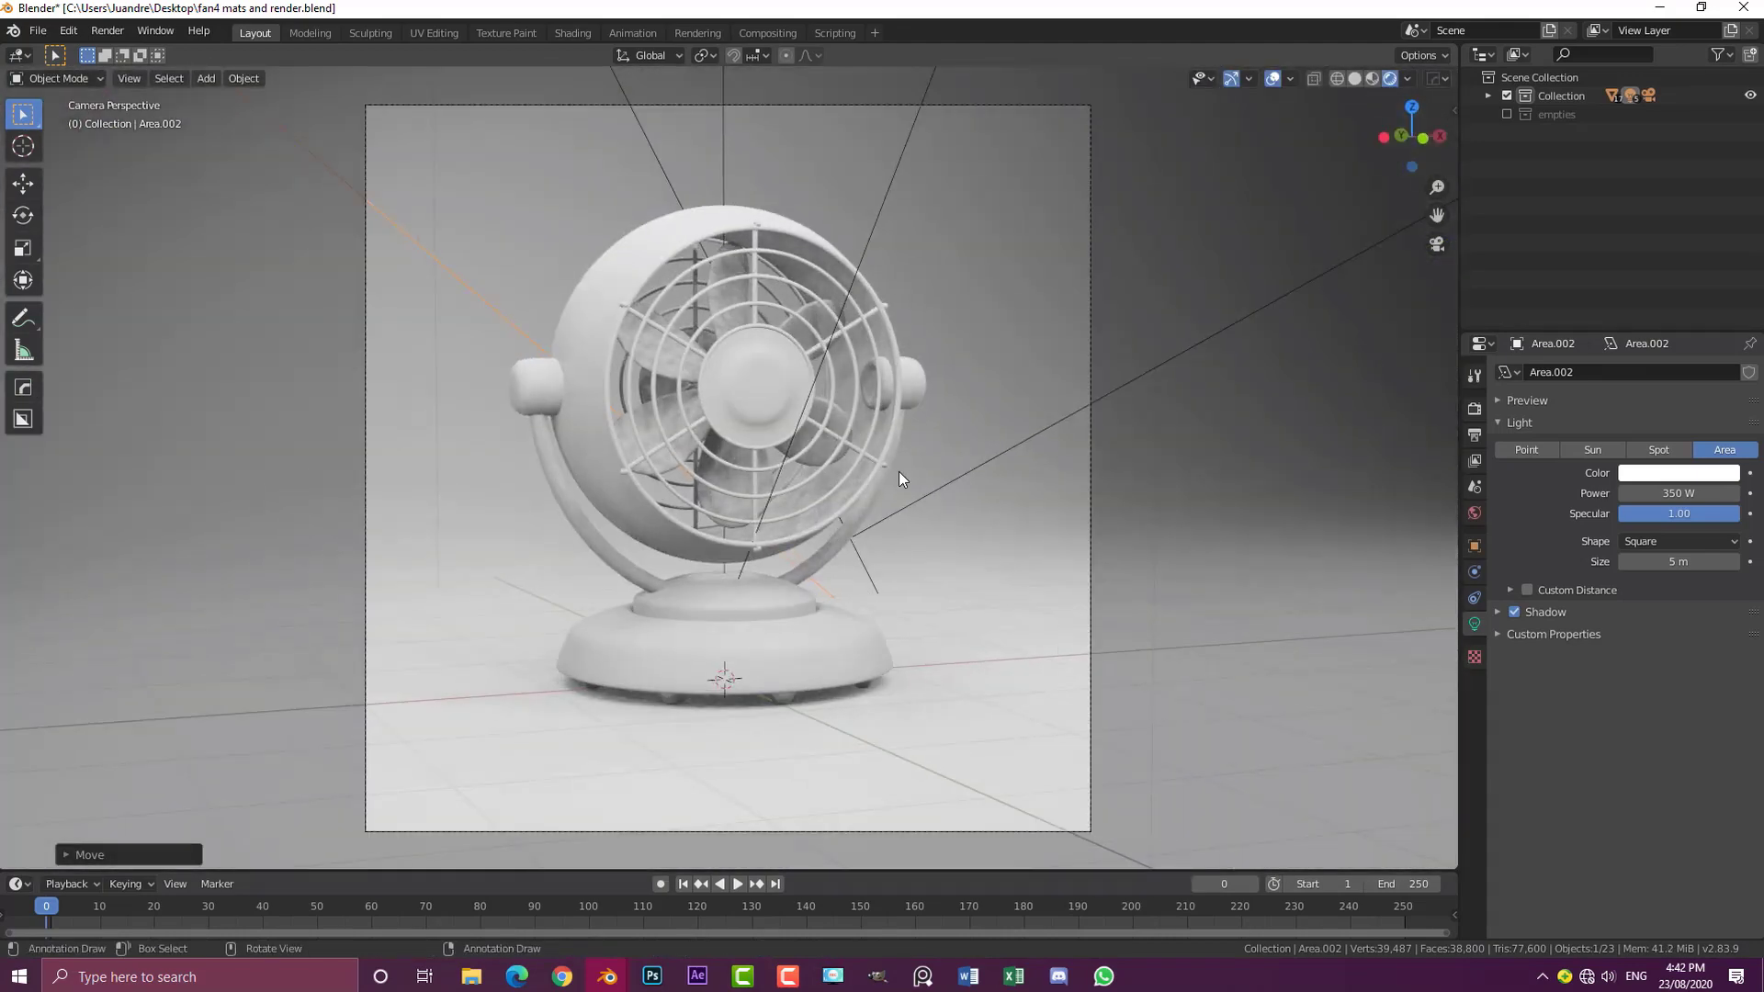
scroll(898, 472, down, 3)
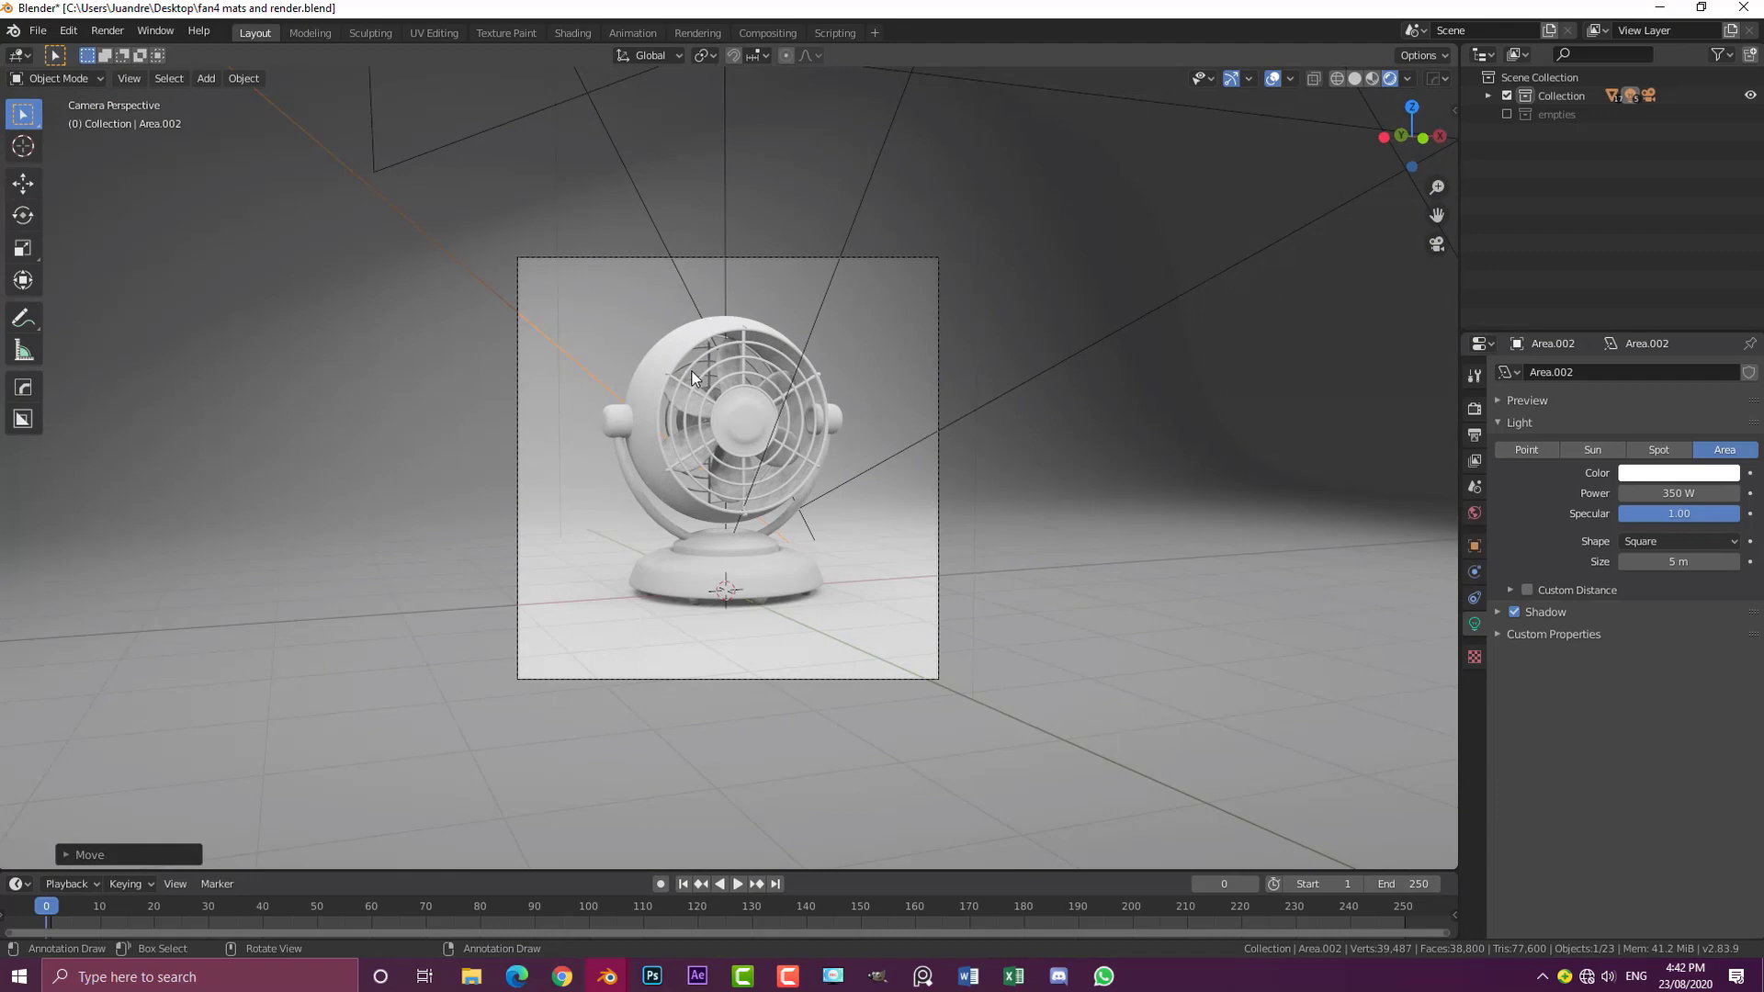
scroll(692, 371, up, 1)
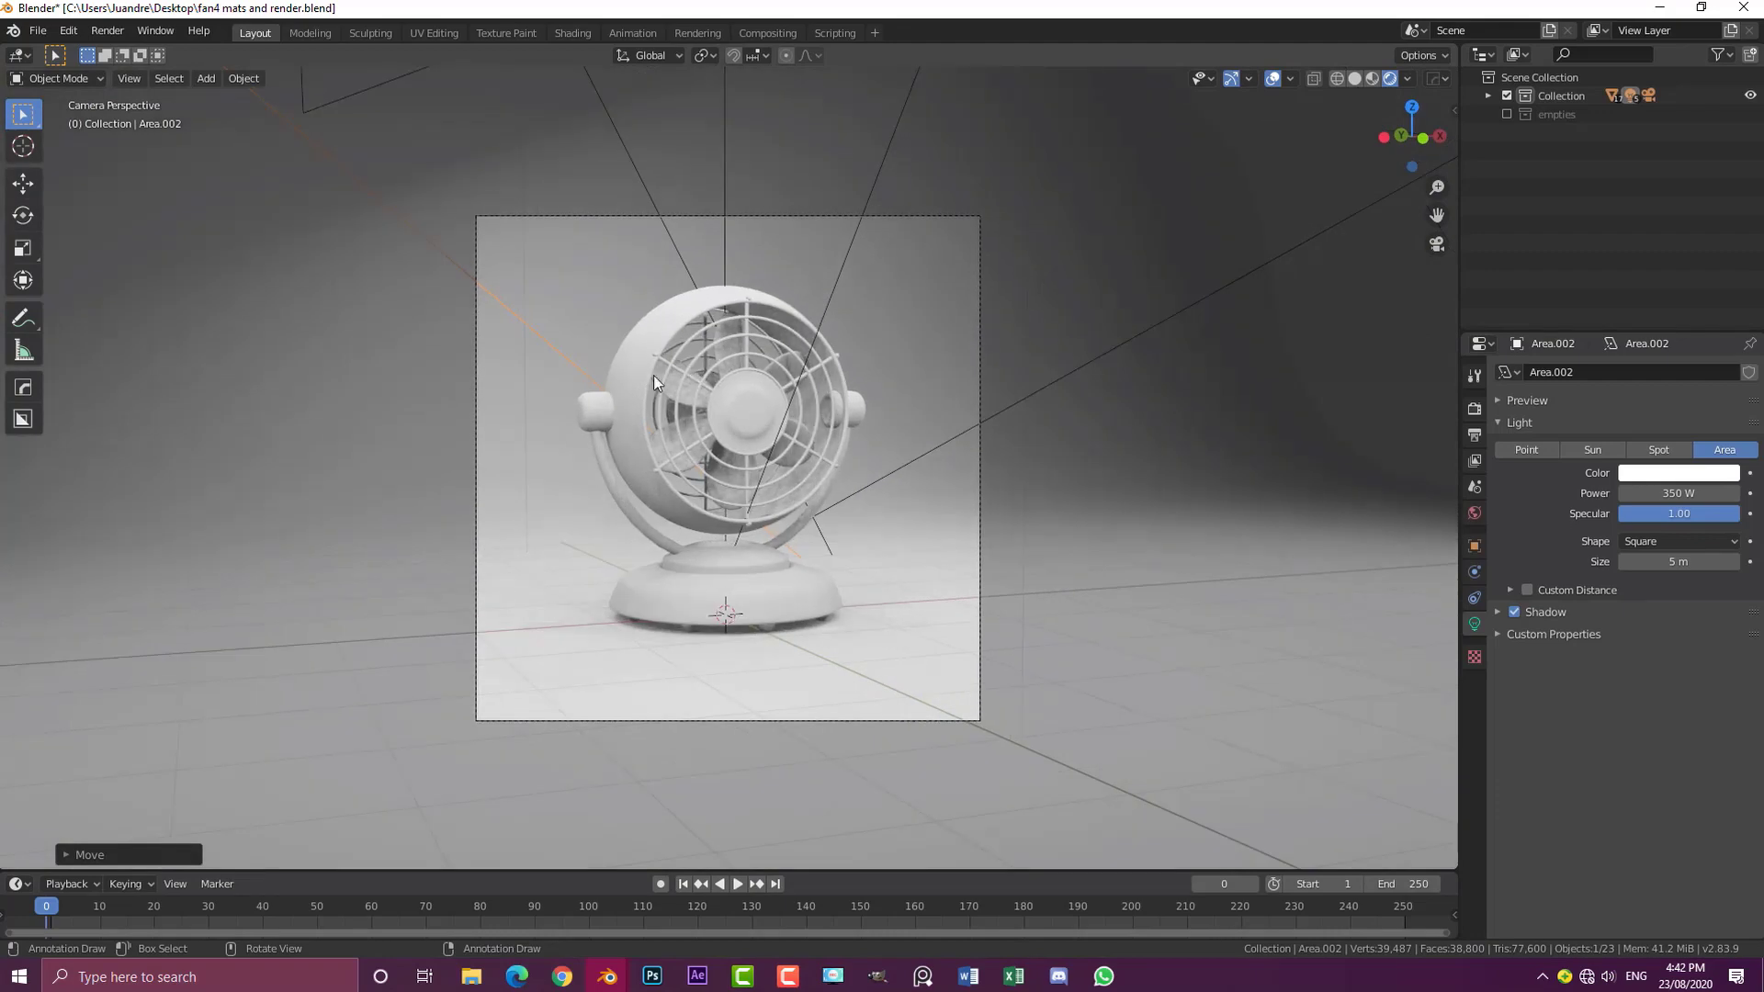
click(653, 326)
key(g)
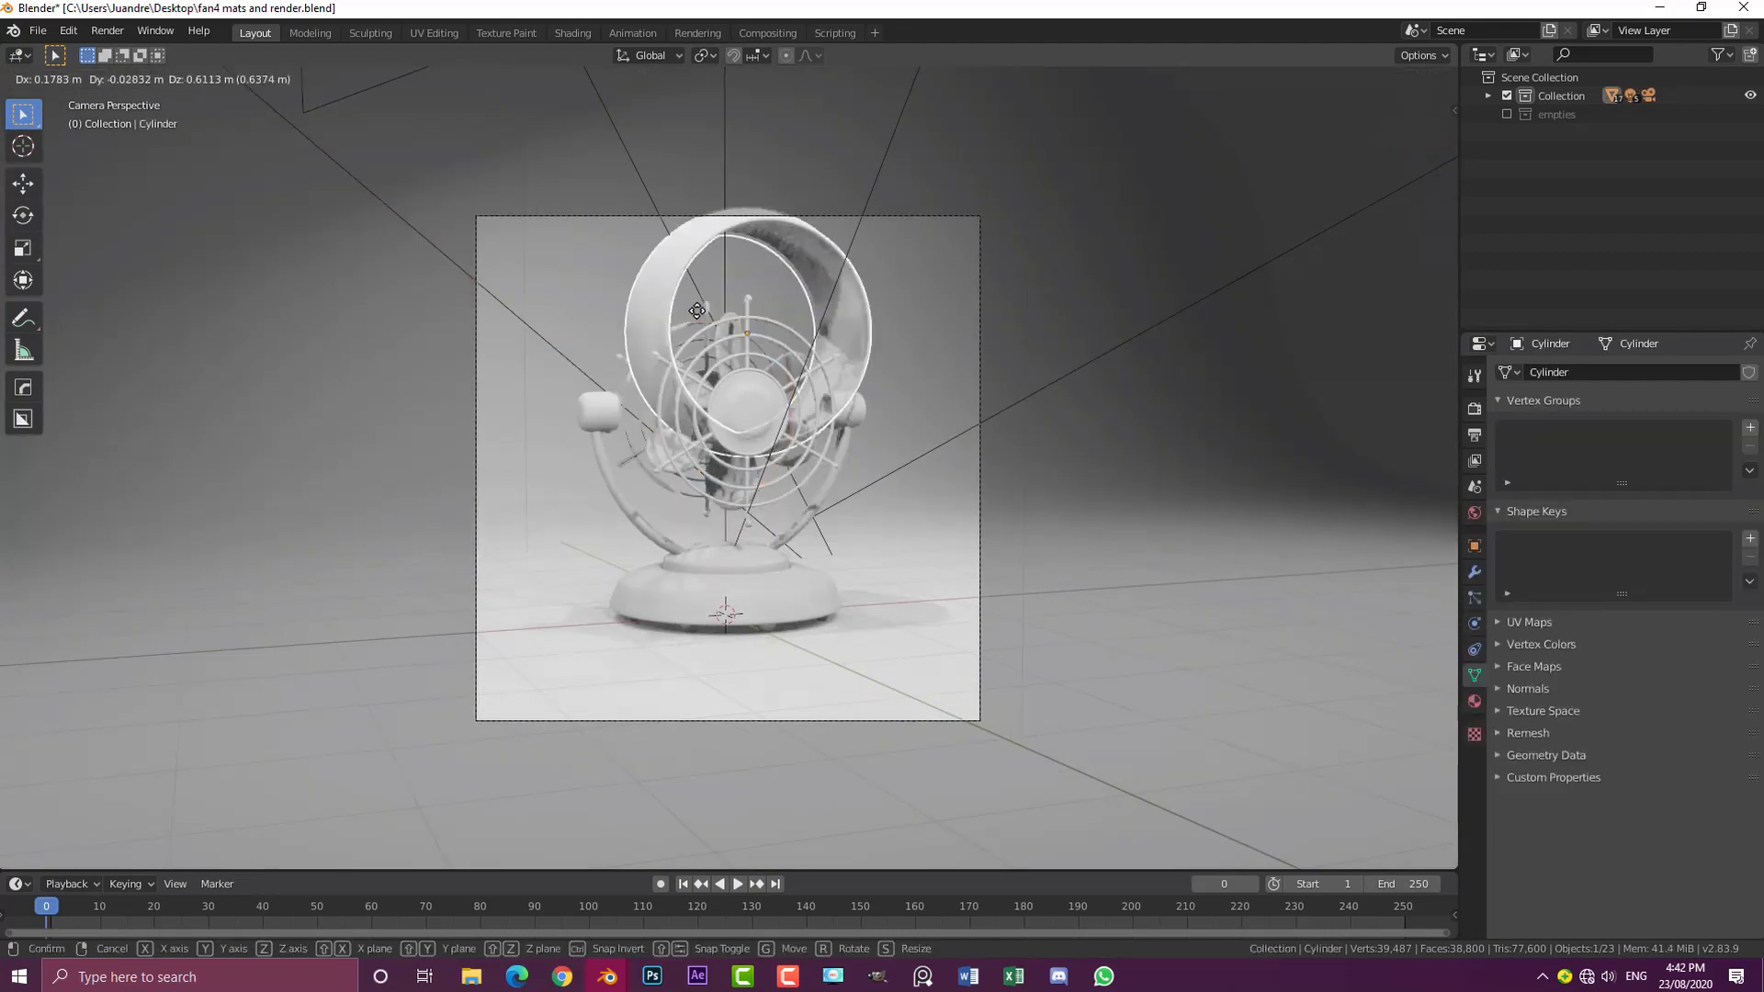
right_click(681, 323)
Step: Switch to the Shading workspace and show the fan through the camera in Rendered shading
click(565, 35)
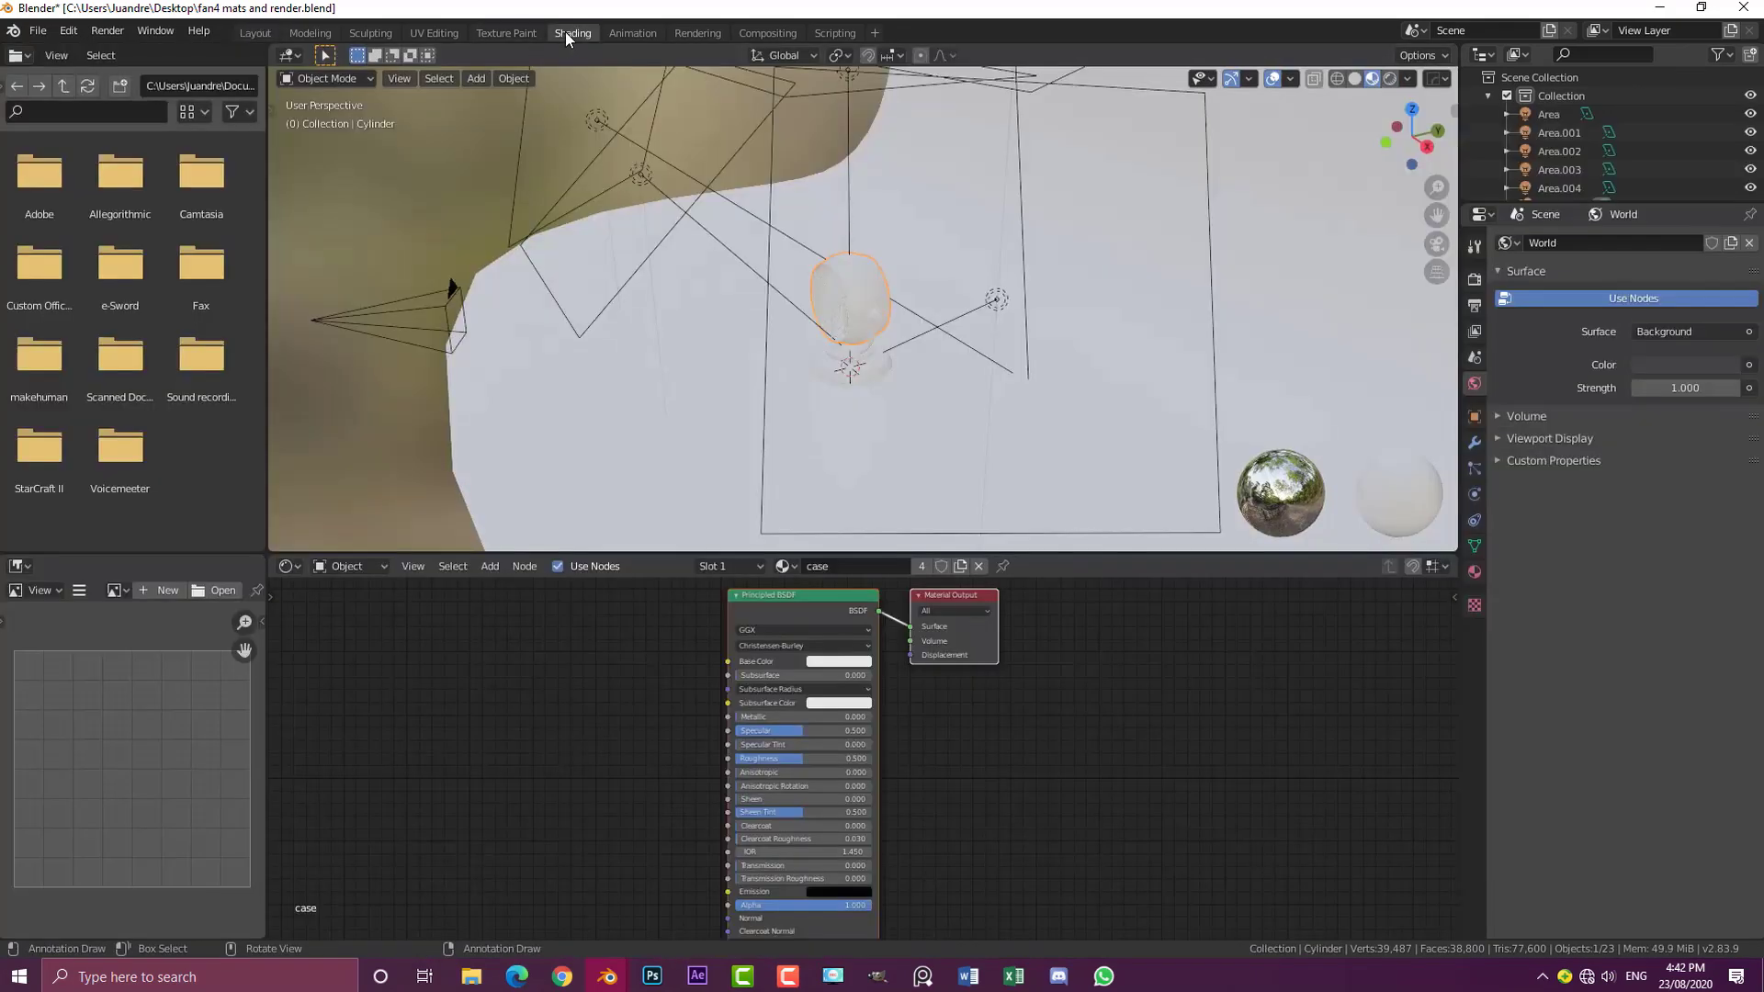
scroll(735, 286, down, 3)
middle_drag(735, 286, 781, 296)
scroll(780, 296, down, 2)
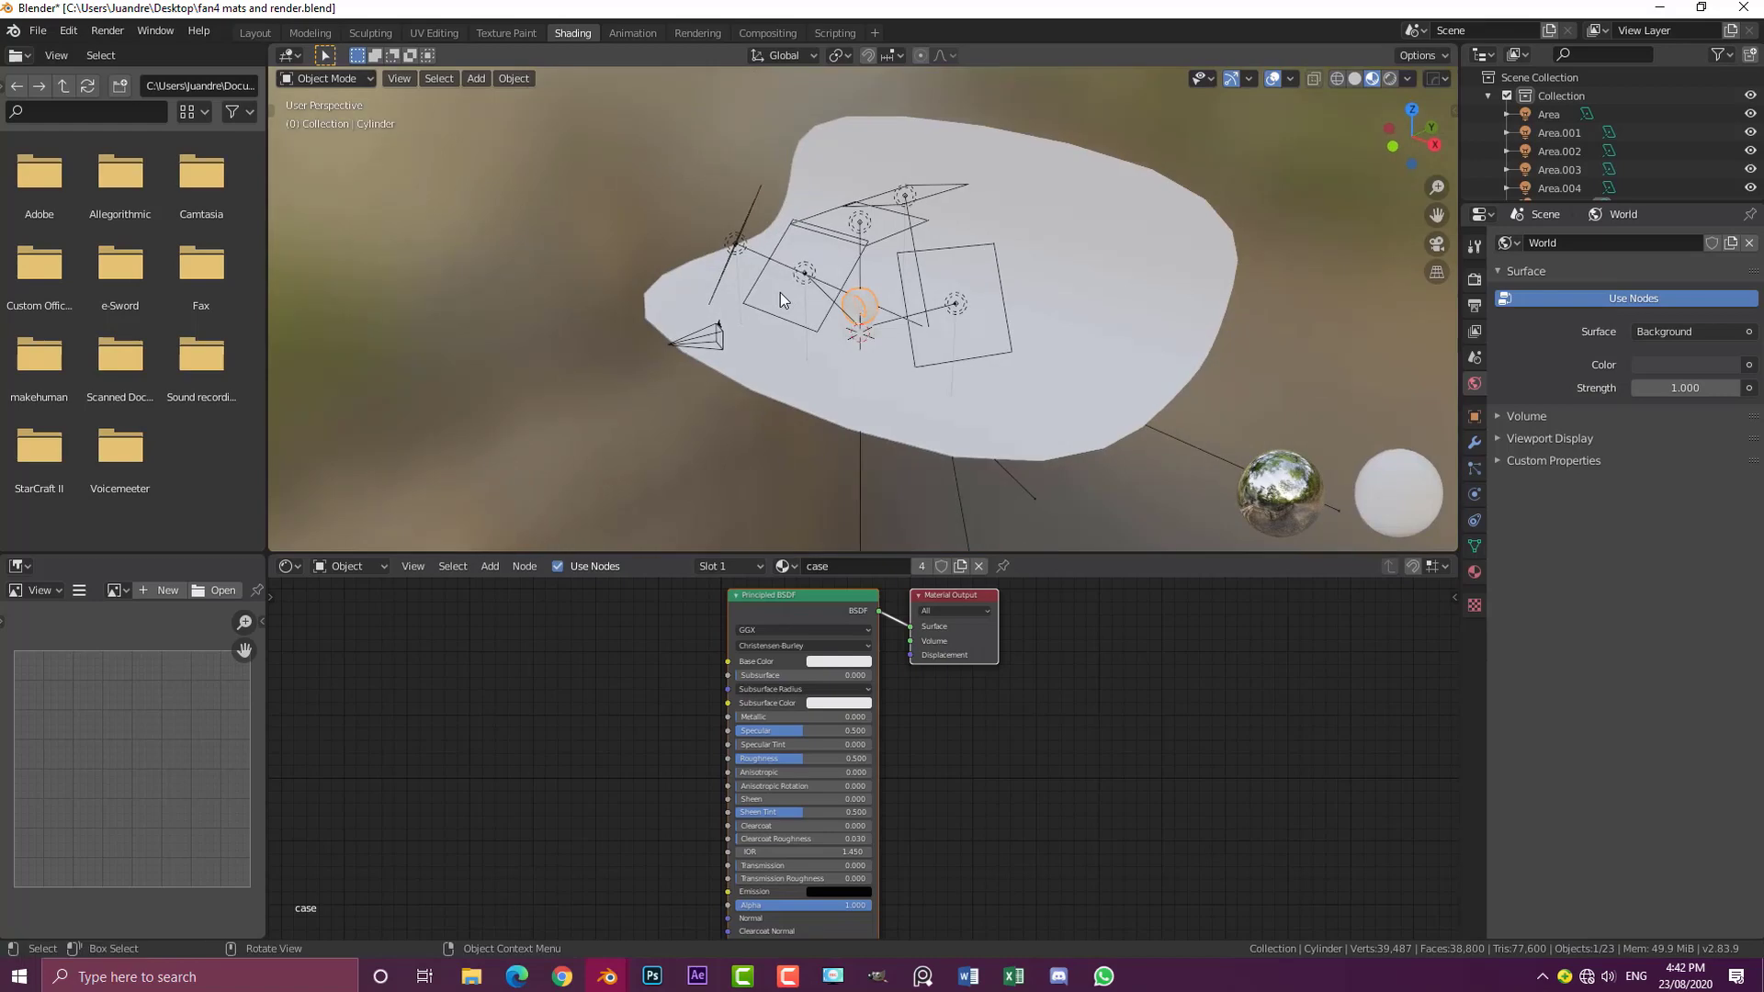
key(KP_0)
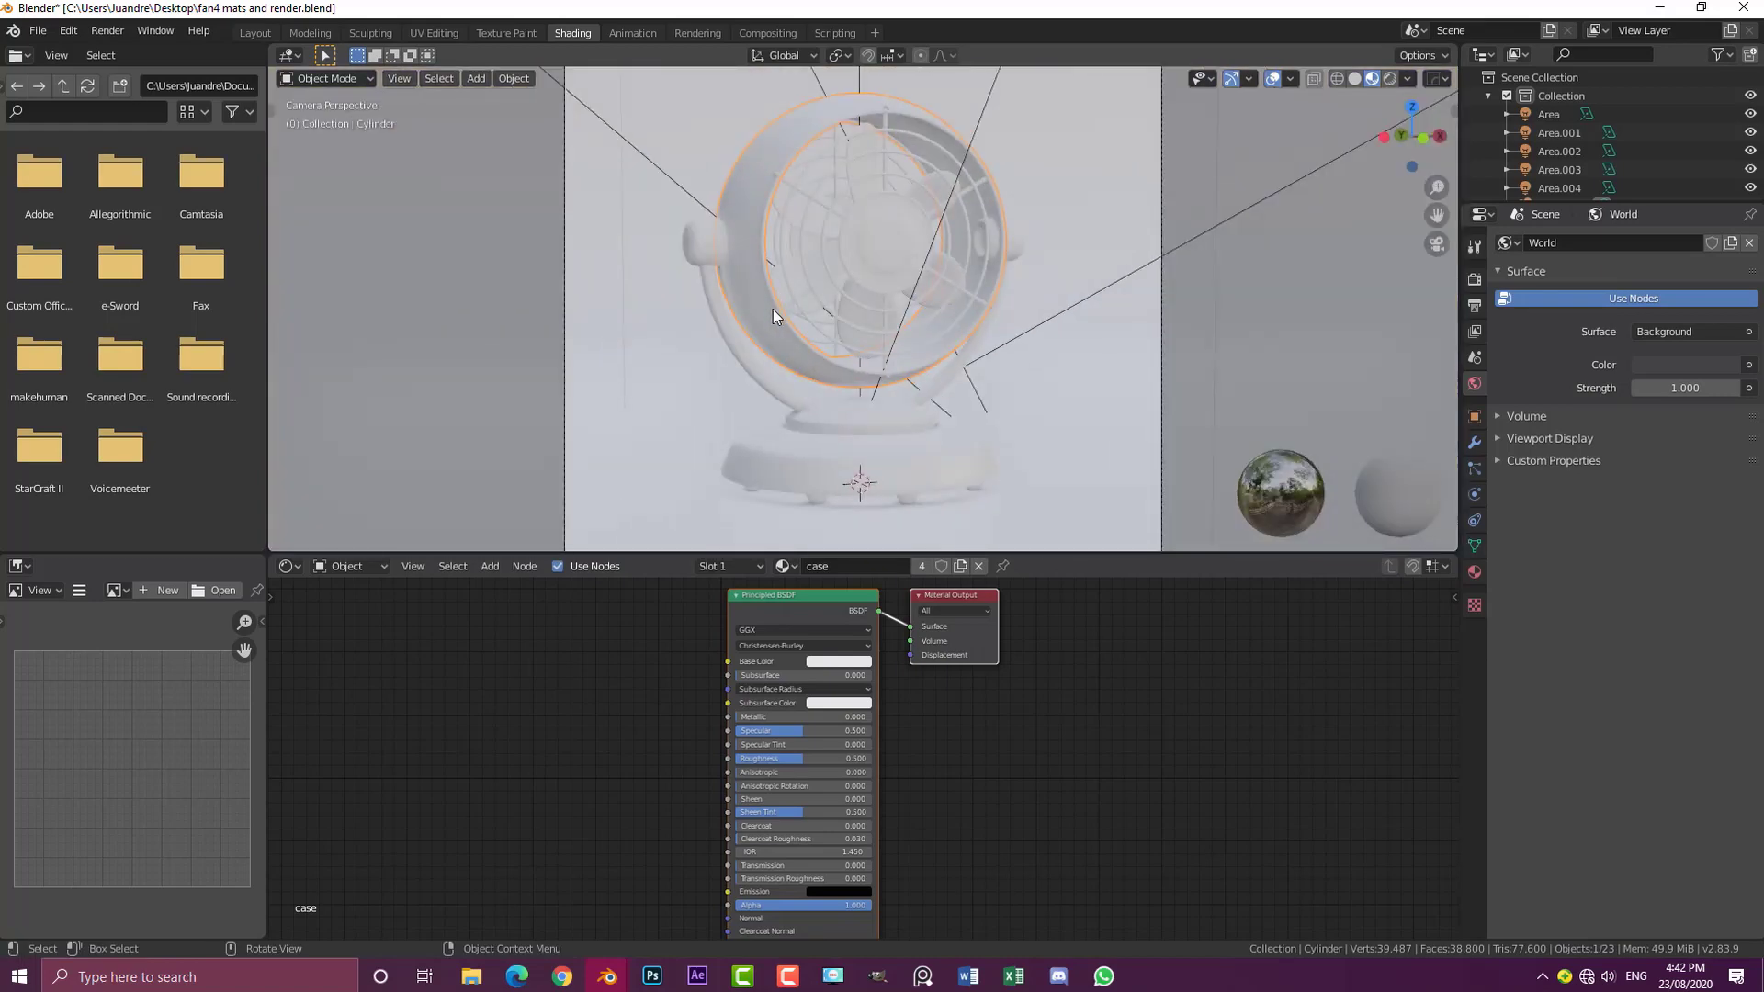
key(z)
click(758, 207)
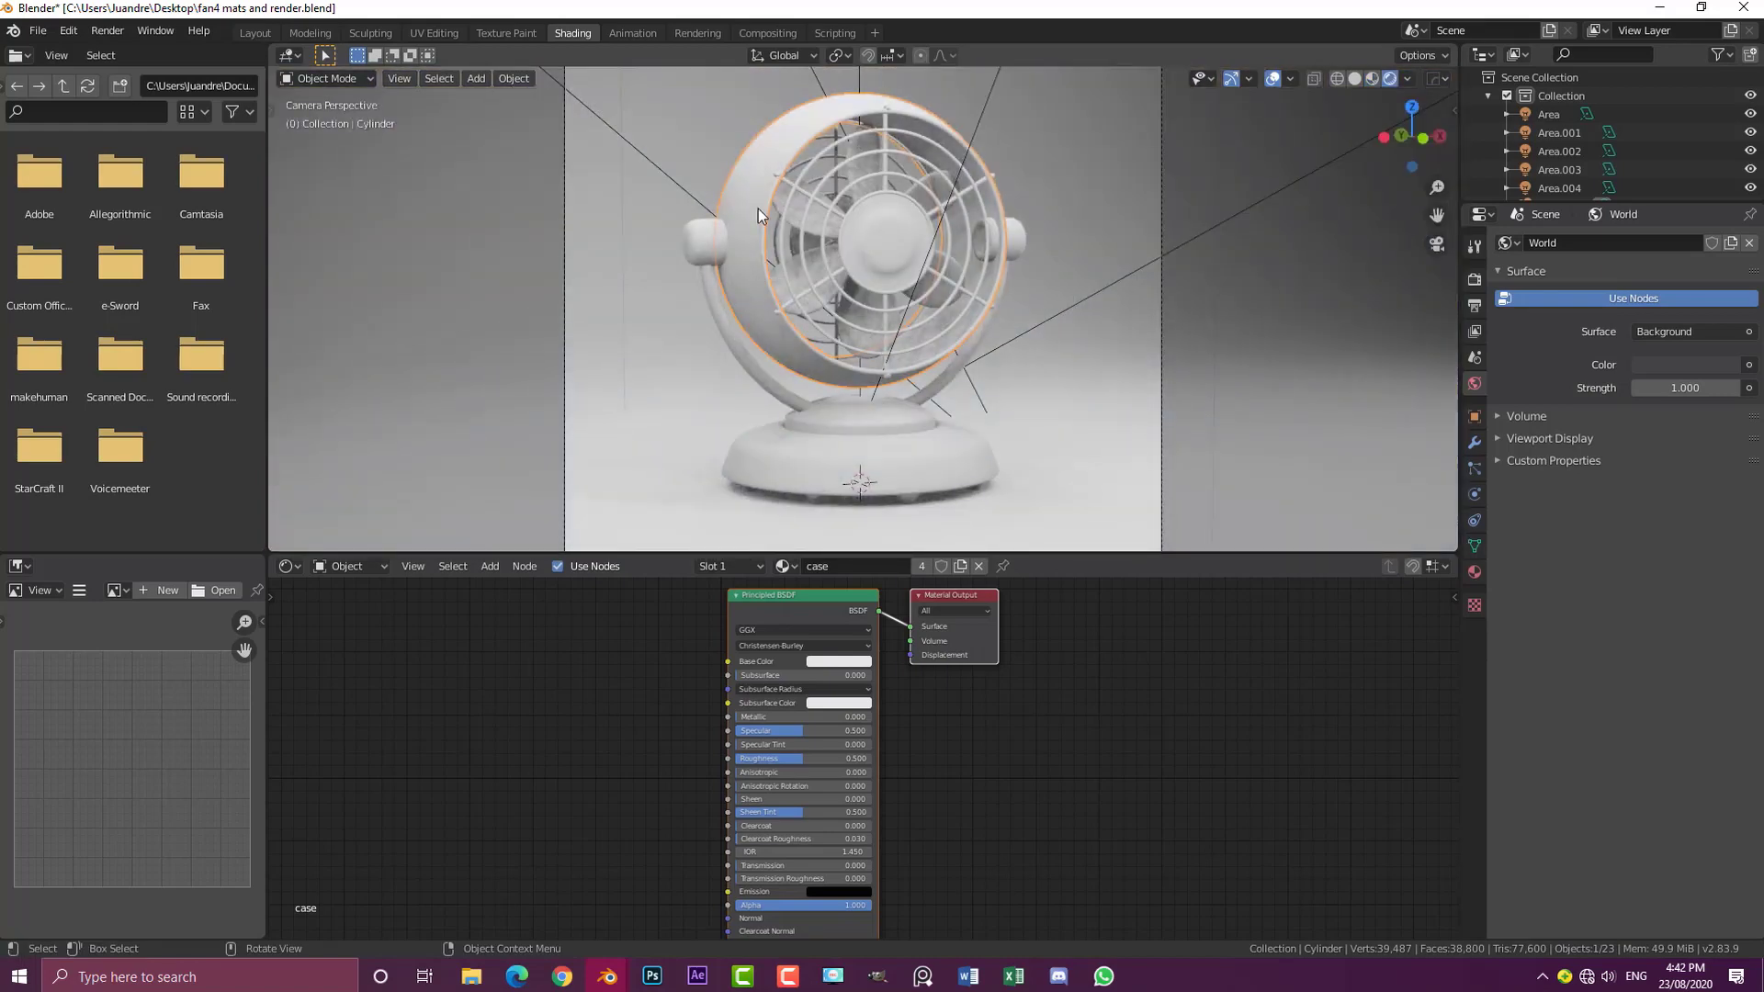
Step: Deselect everything, select the fan's round outer casing and display its material properties
key(alt+a)
scroll(748, 213, down, 3)
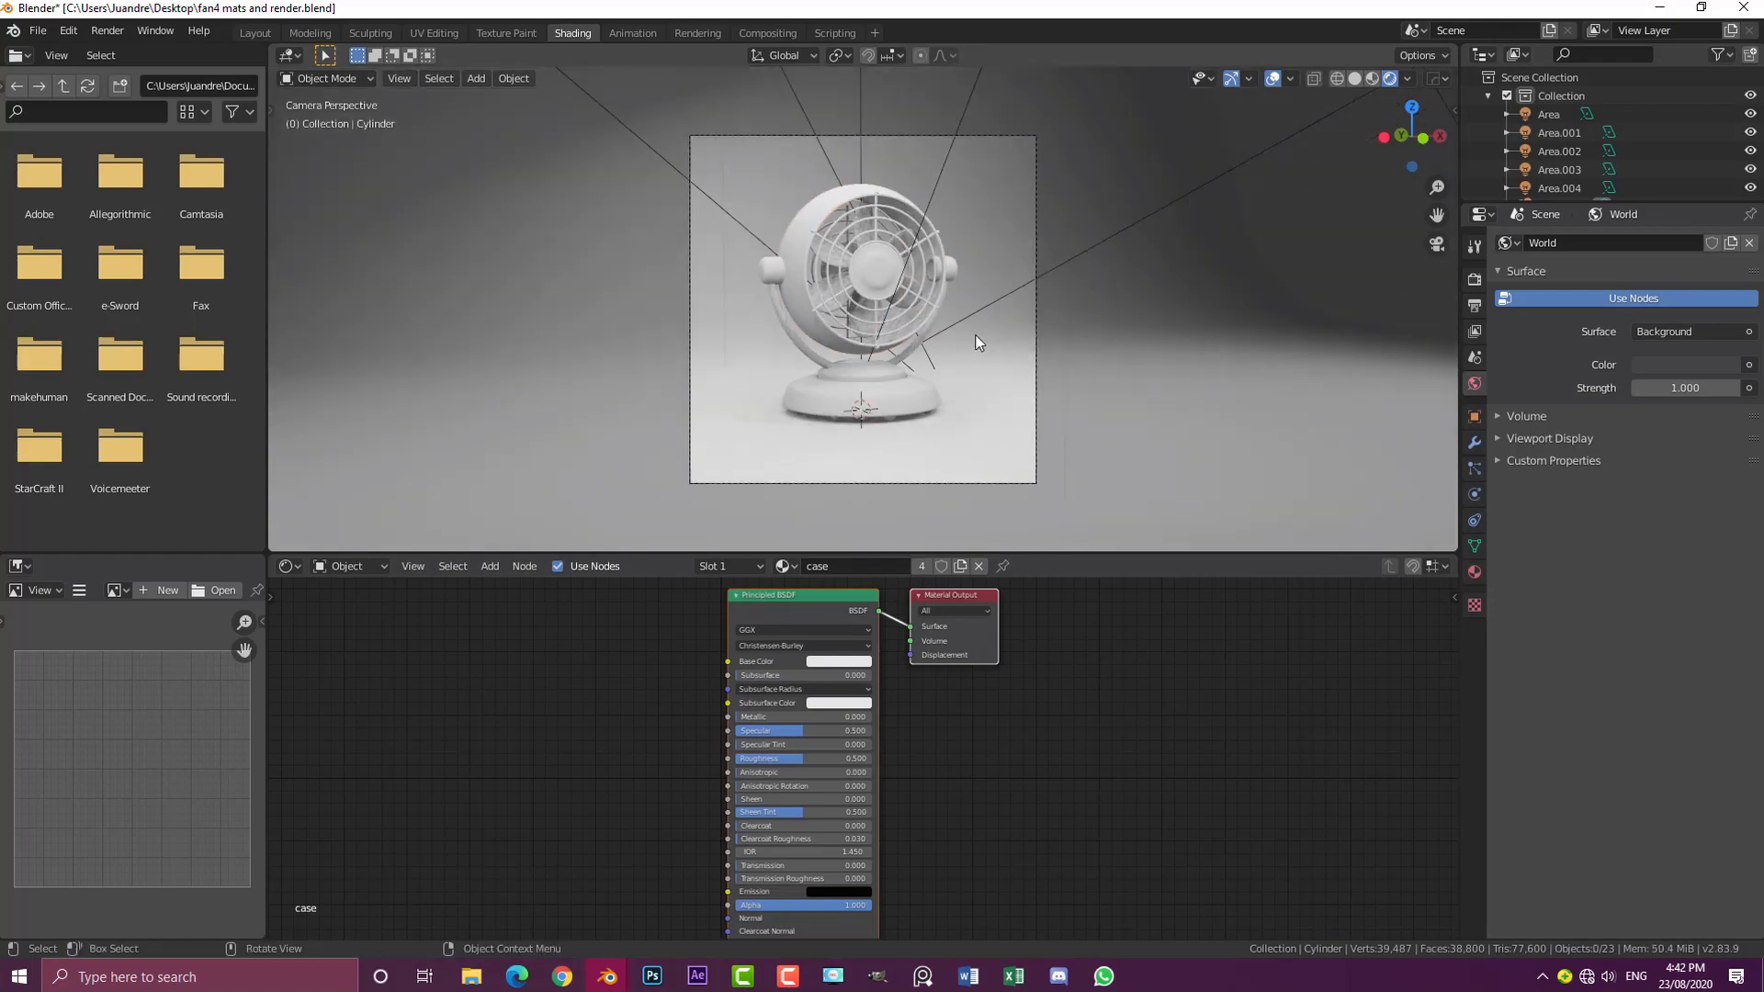
click(808, 219)
key(g)
right_click(831, 195)
click(1474, 572)
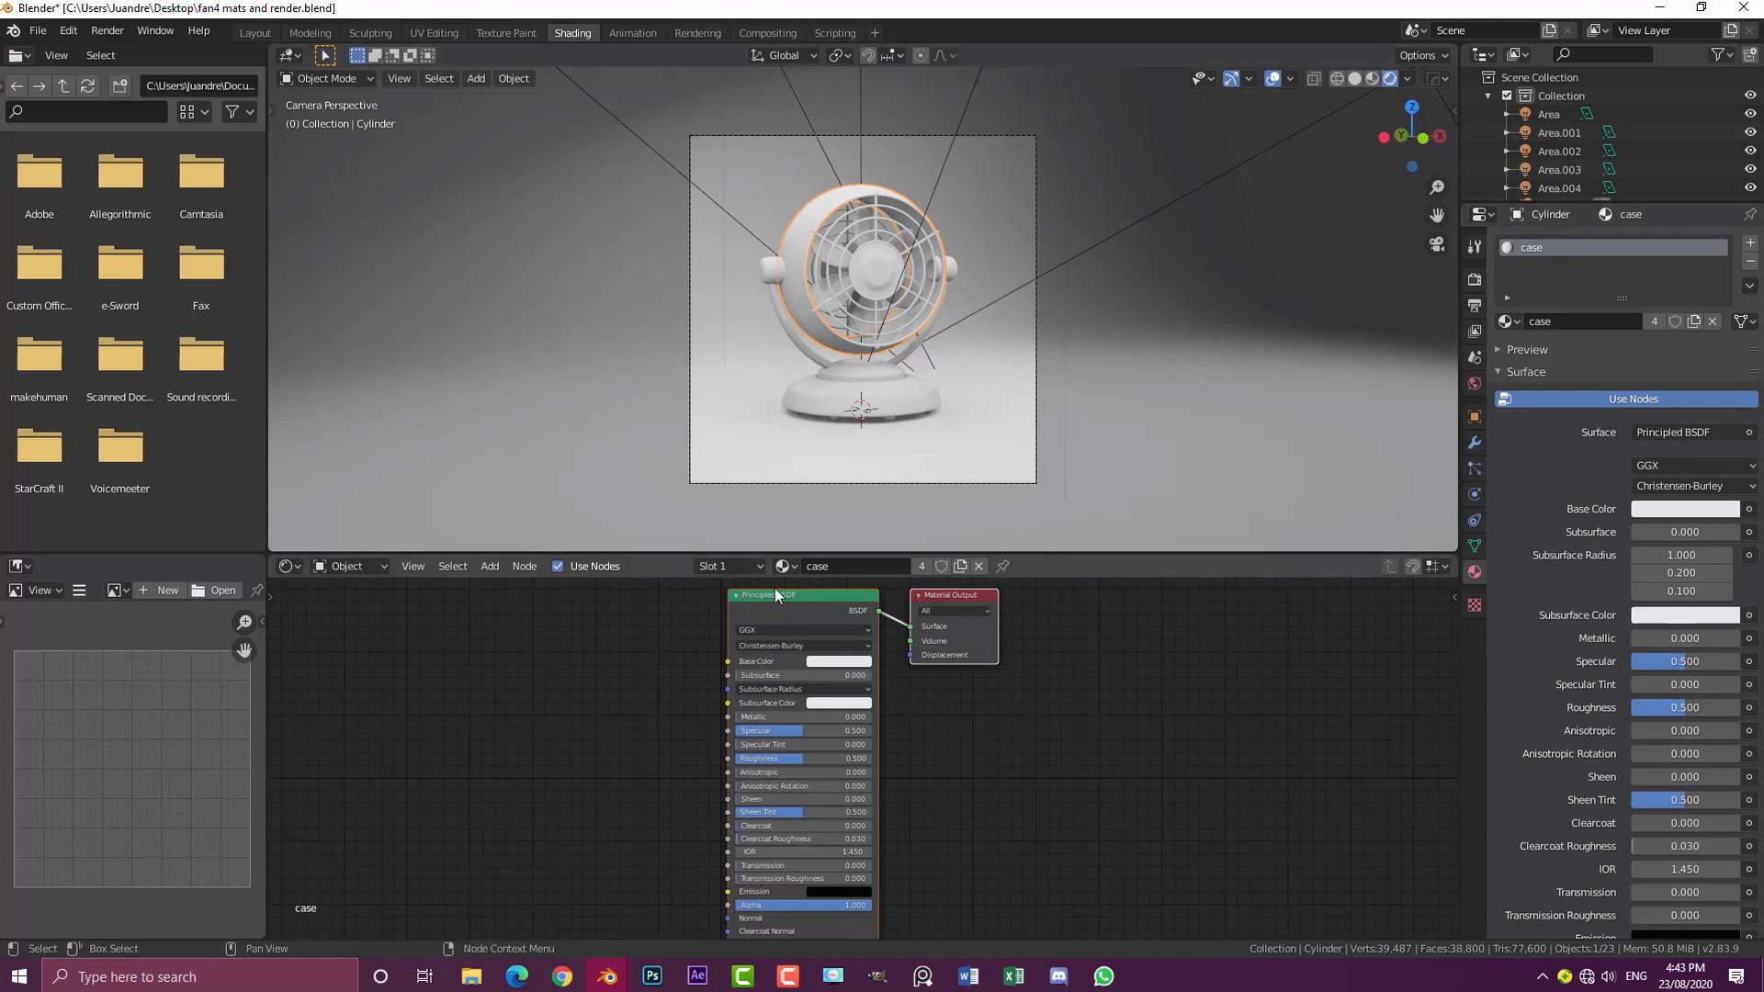
Step: Set the case material's Principled BSDF base color to a saturated red
scroll(822, 598, up, 2)
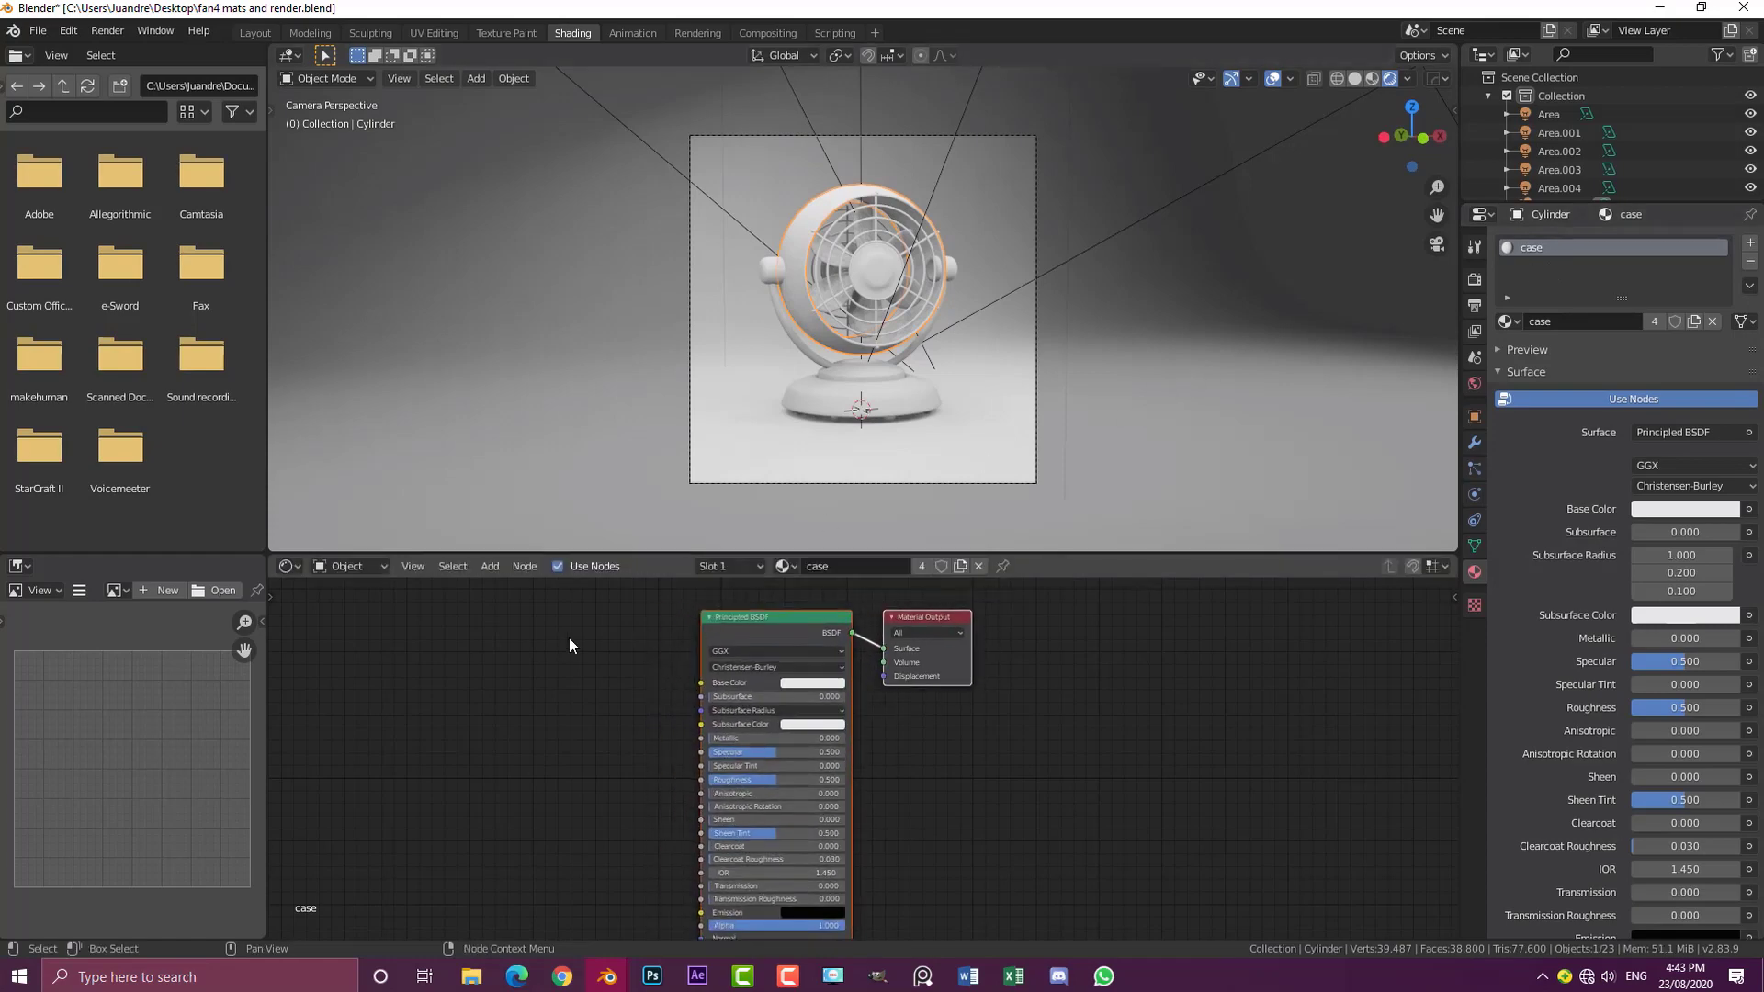
click(805, 671)
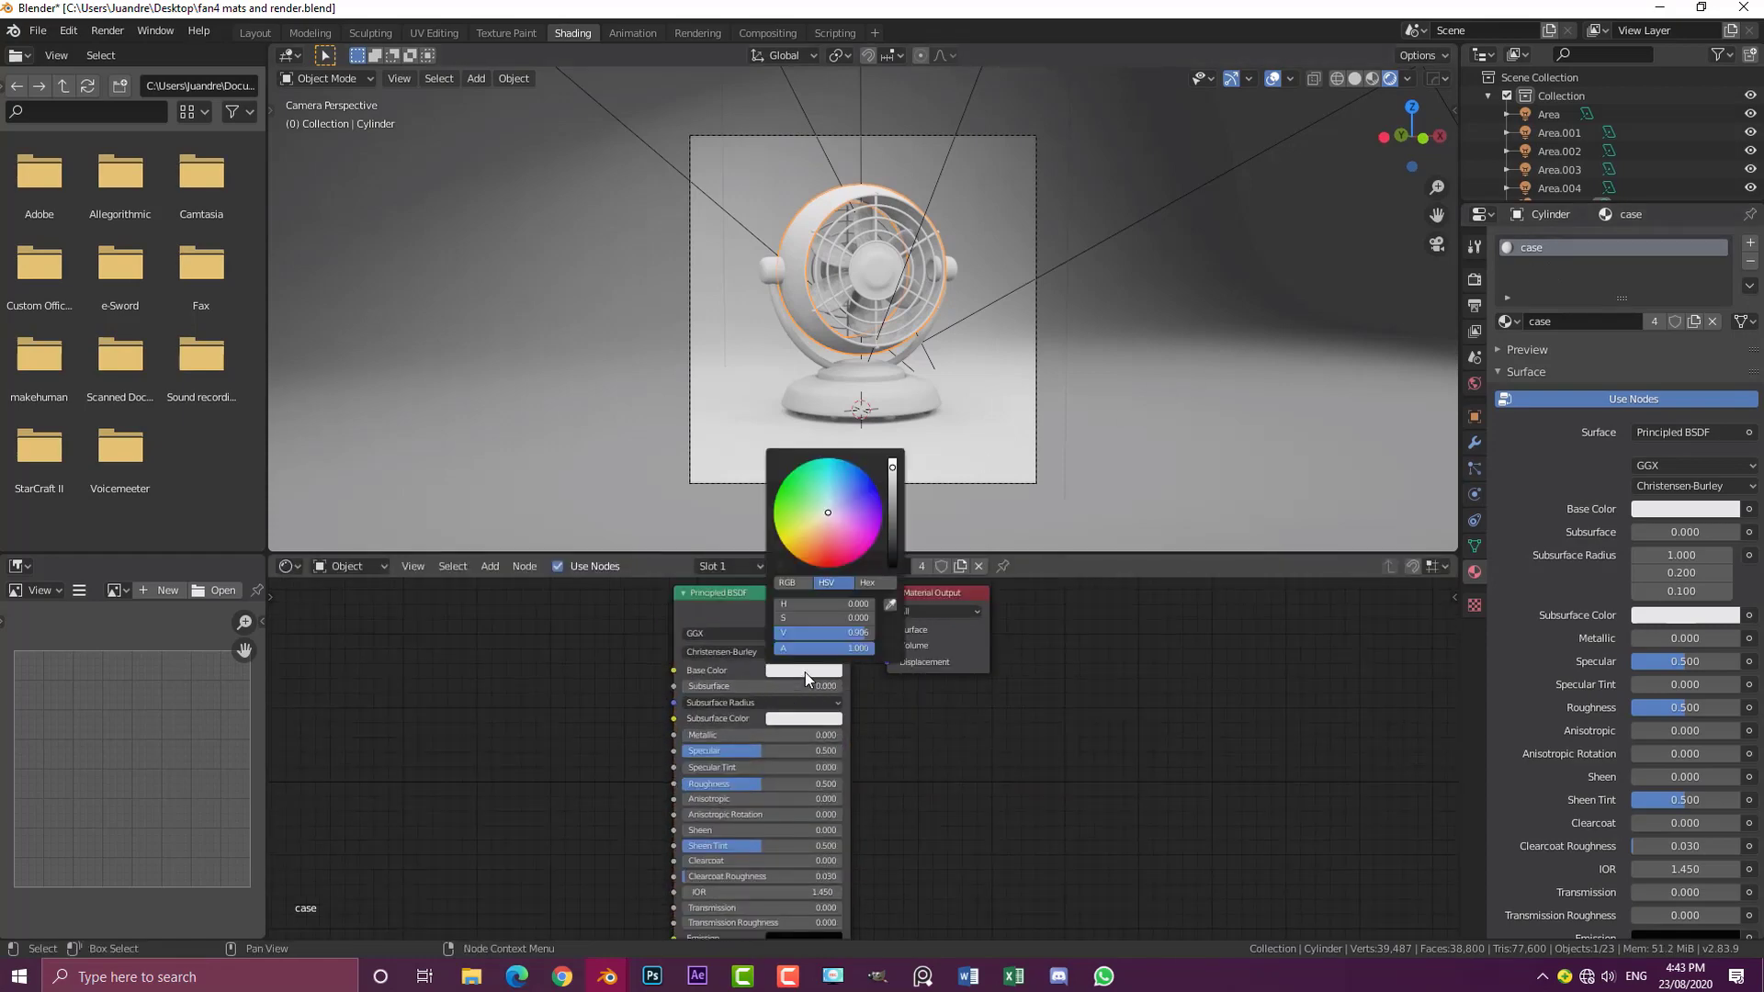
click(828, 554)
drag(829, 554, 832, 554)
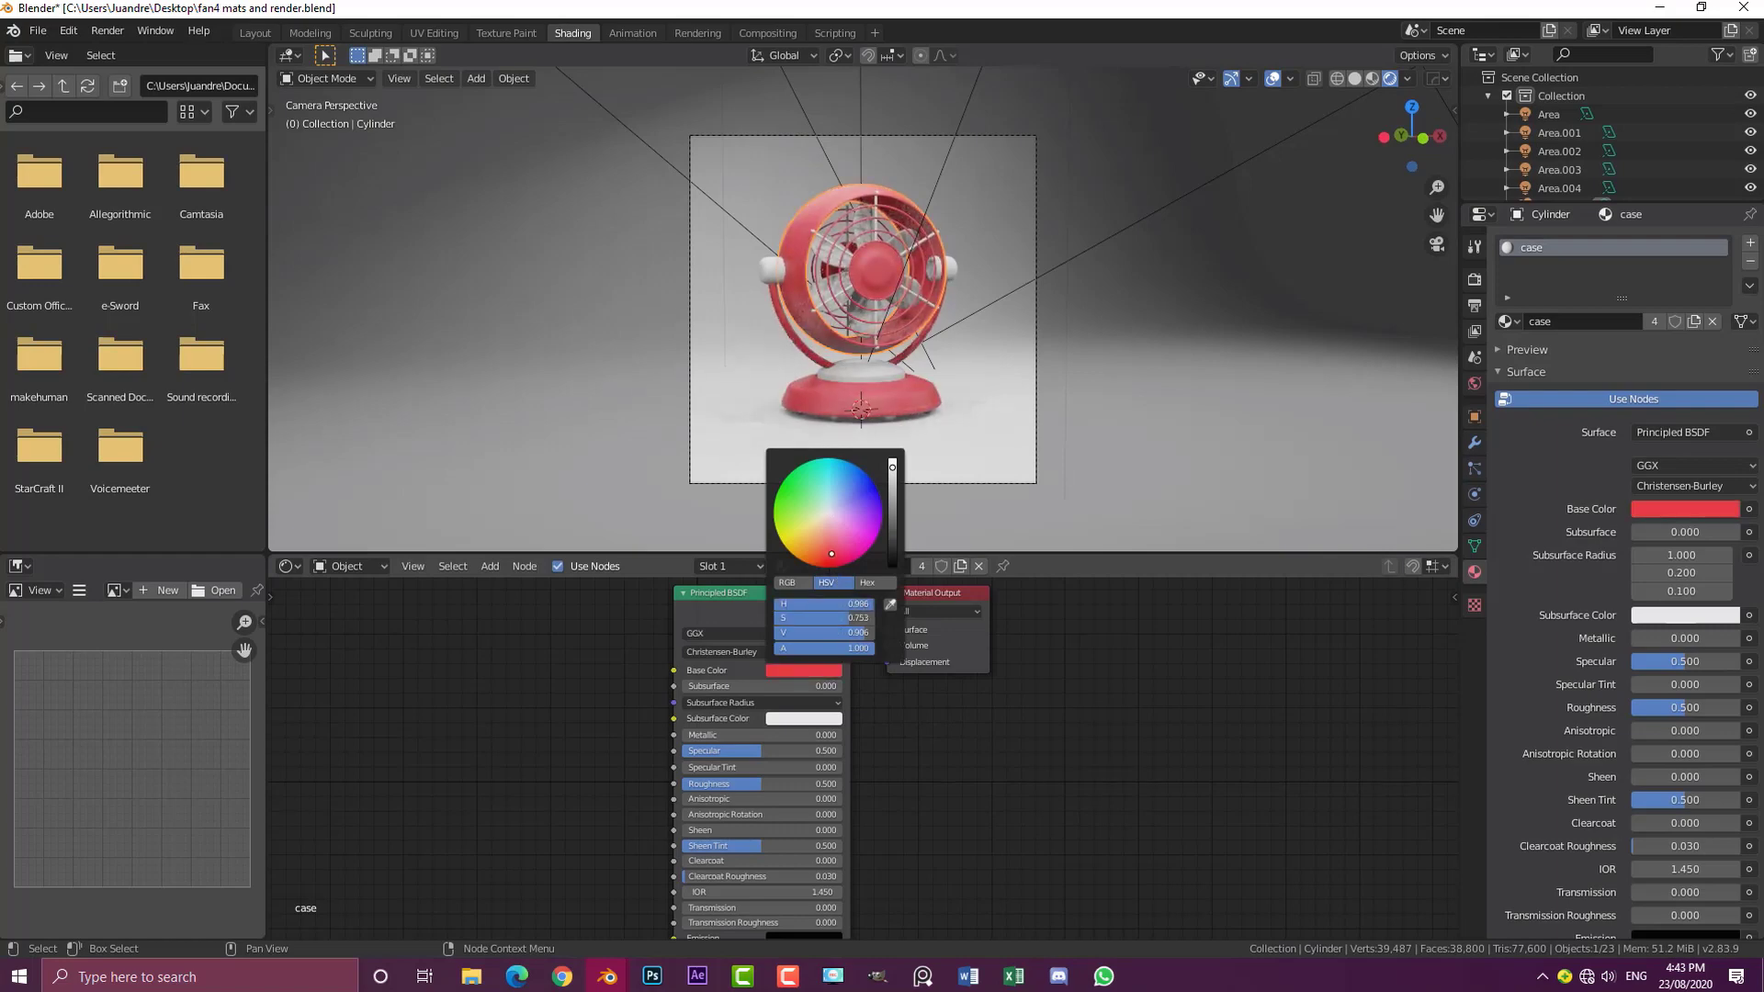
scroll(1038, 217, up, 5)
scroll(933, 287, down, 2)
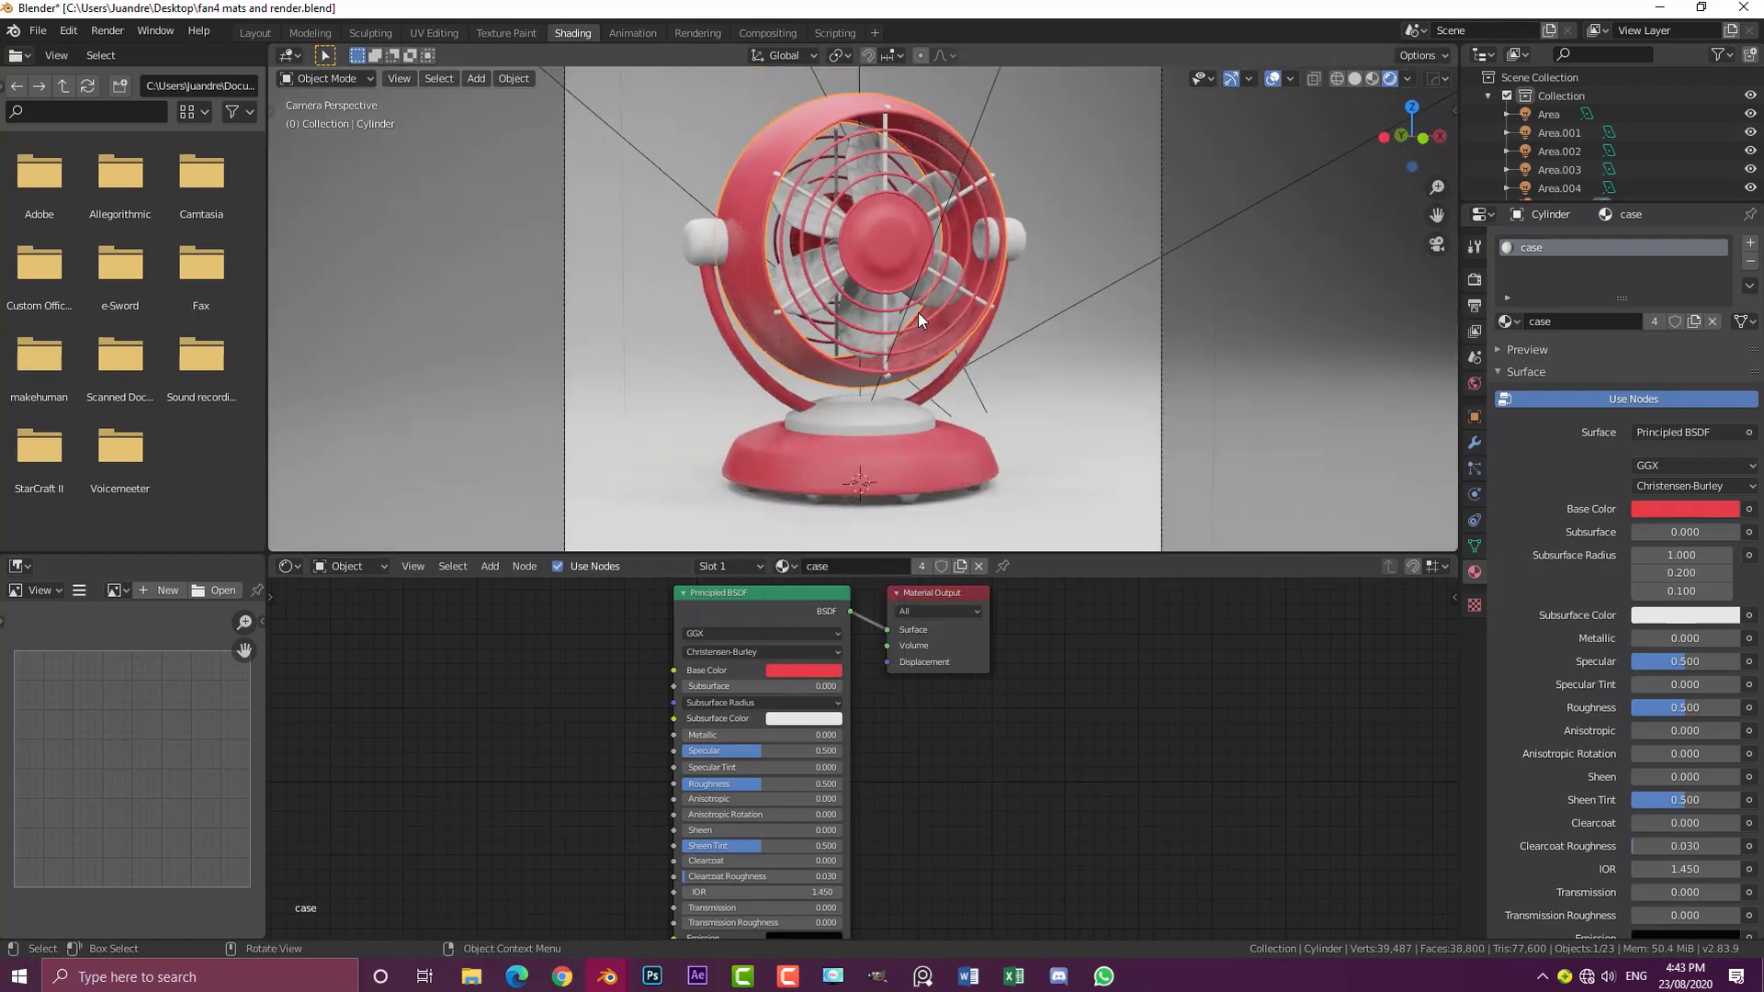
click(813, 672)
drag(820, 556, 830, 555)
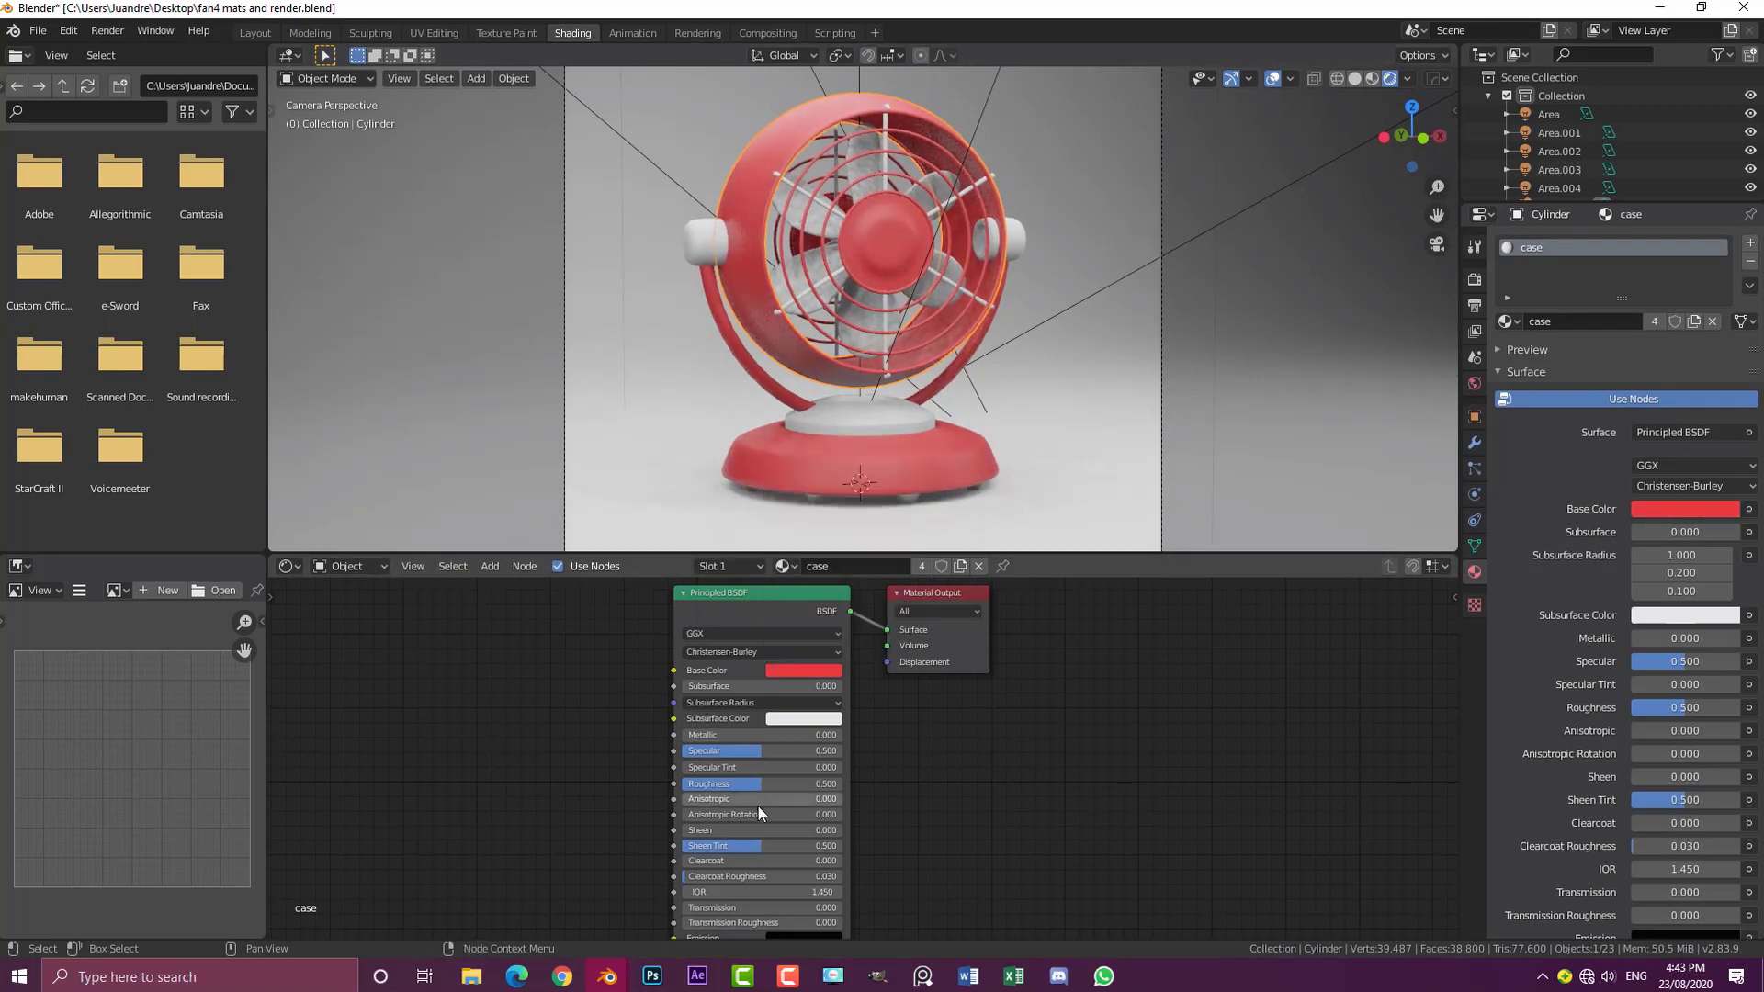
Step: Set the case material's roughness to 0.145 and its clearcoat to 0.318 for a glossy finish
scroll(758, 806, up, 1)
drag(757, 788, 697, 788)
scroll(917, 838, up, 1)
middle_drag(917, 838, 944, 735)
scroll(941, 734, up, 1)
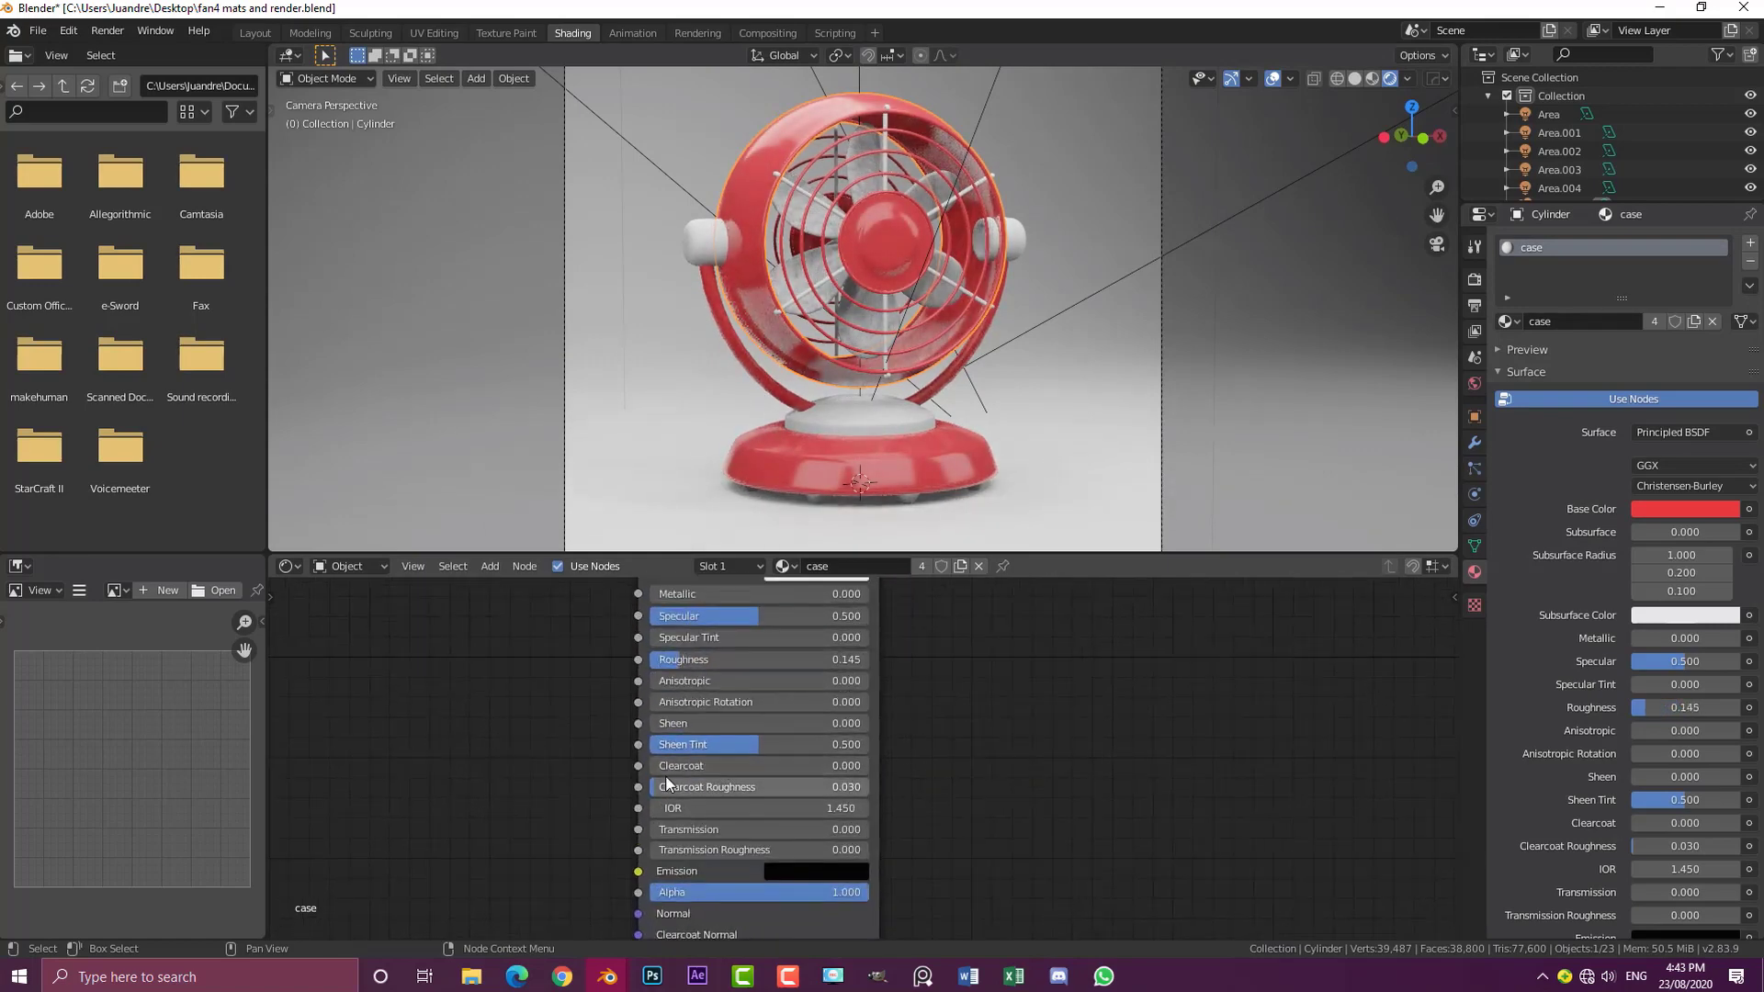
drag(673, 767, 743, 767)
scroll(961, 730, down, 1)
scroll(916, 742, down, 1)
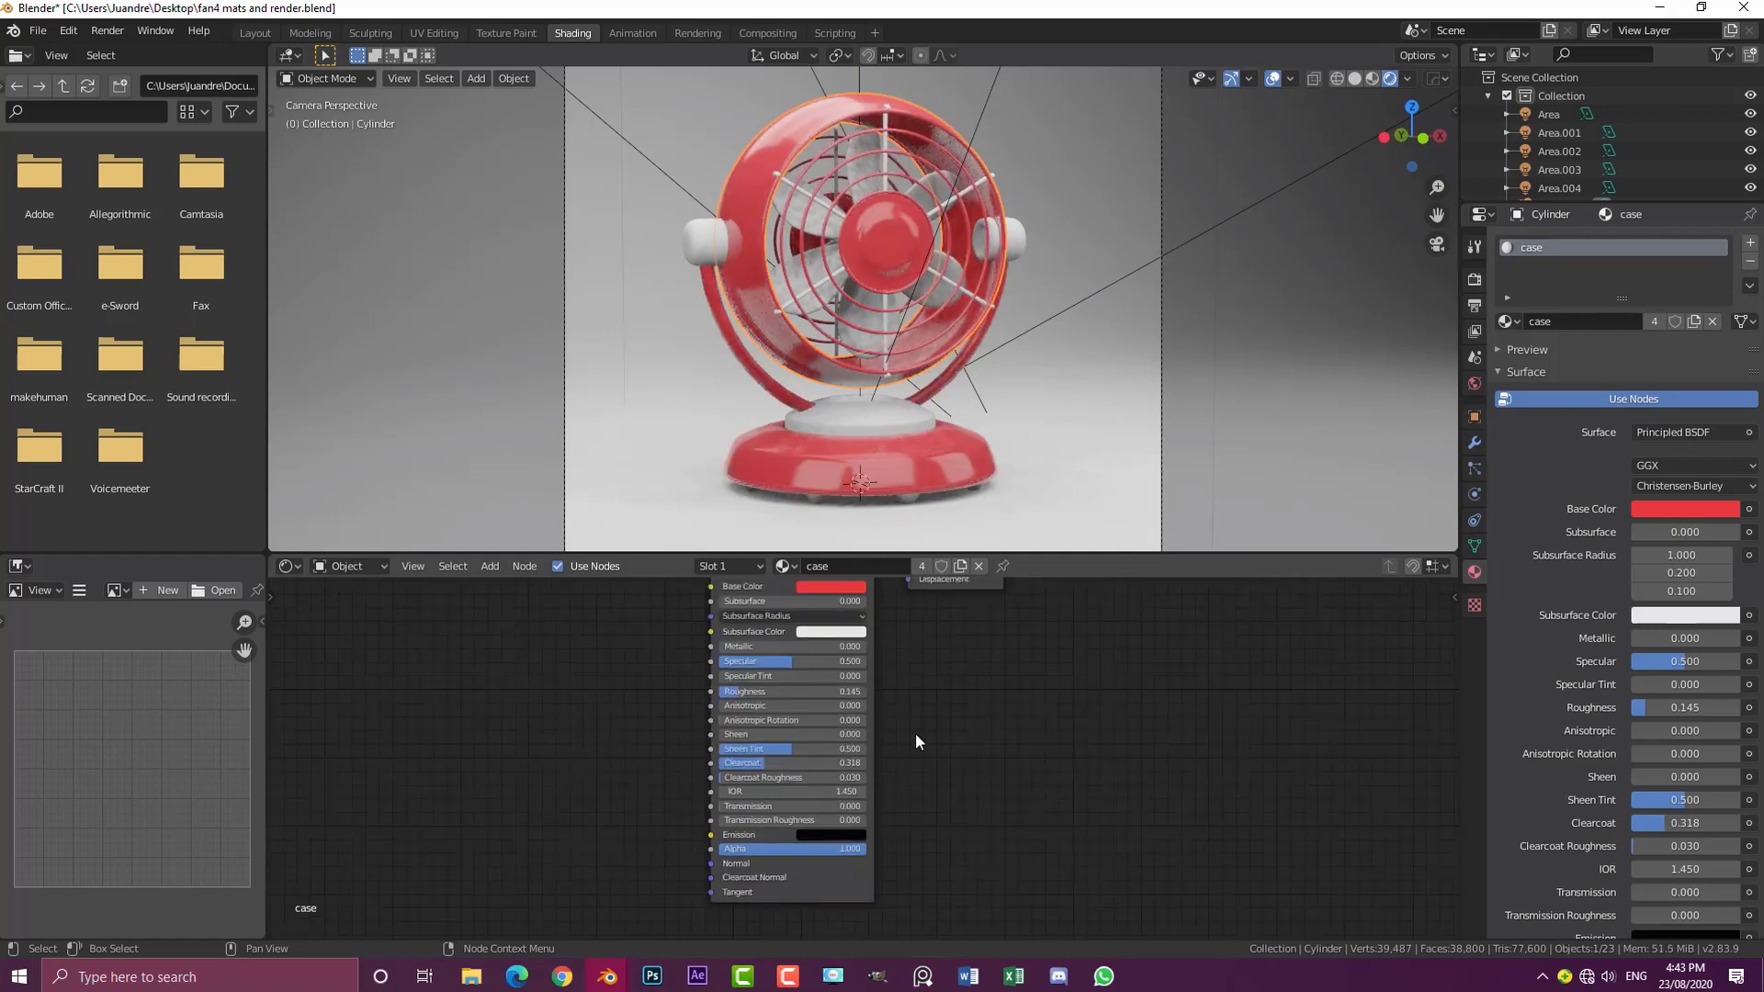
middle_drag(921, 653, 946, 773)
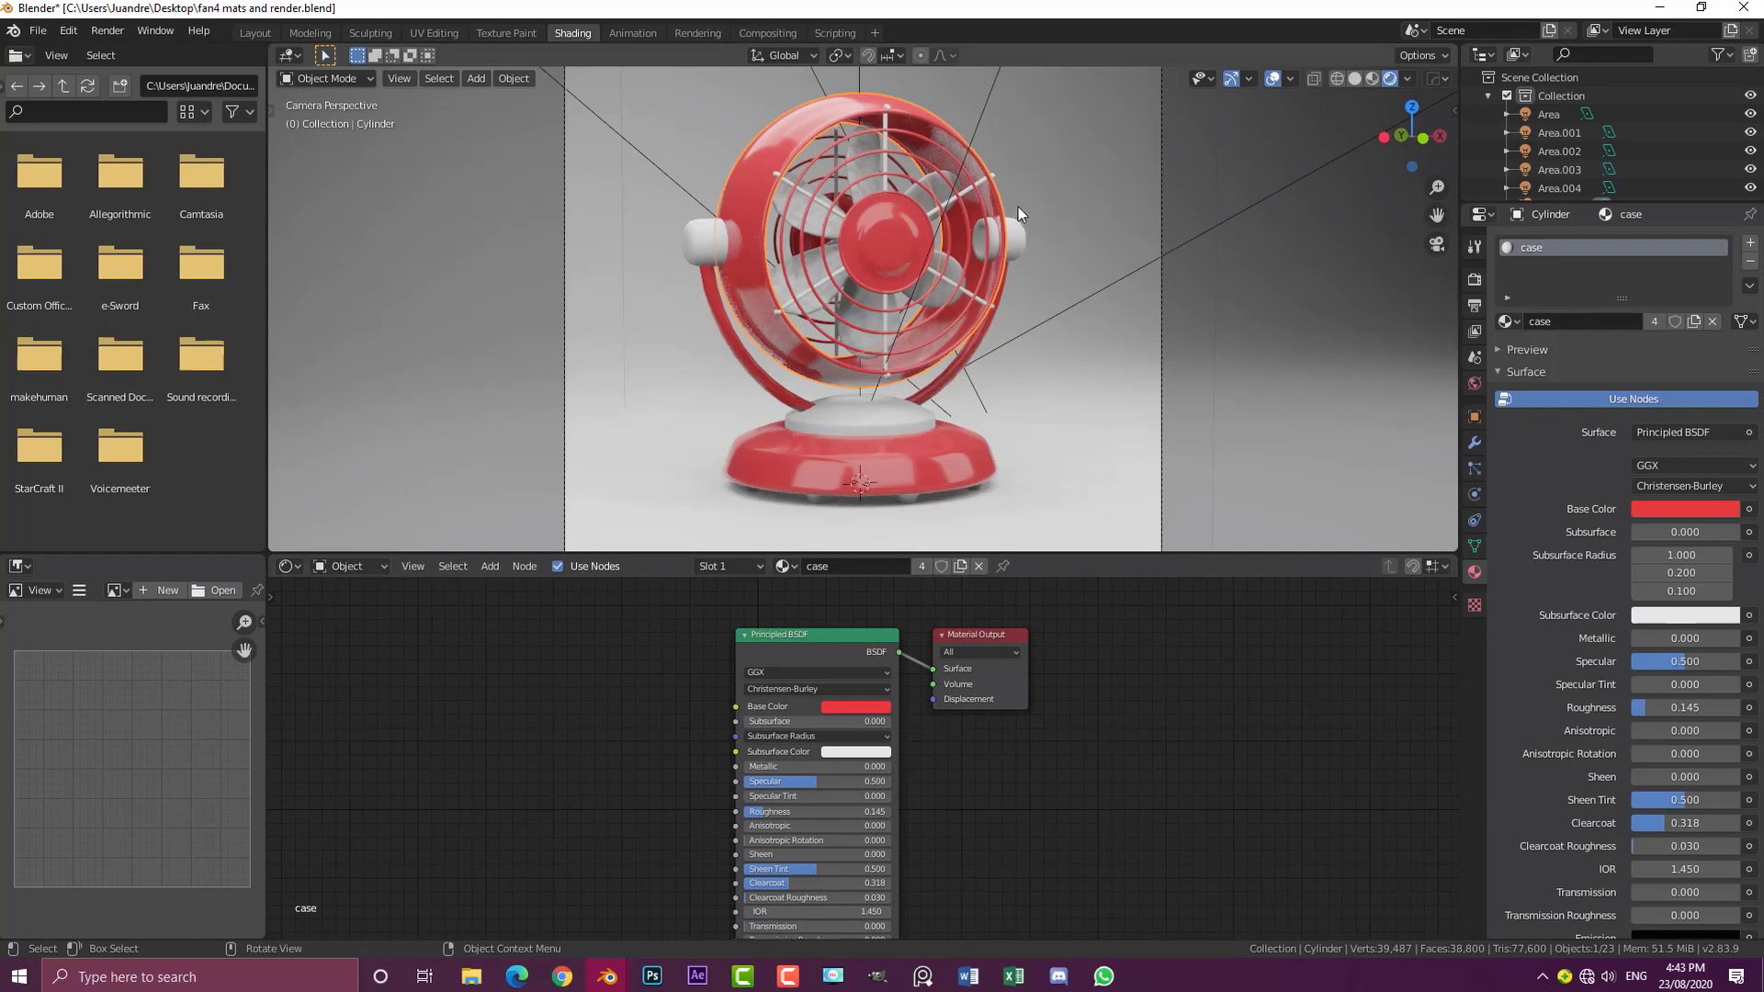
Step: Select the fan's side pivot knobs and set their chrome material's metallic to 1.000 and roughness to 0.232
click(1010, 234)
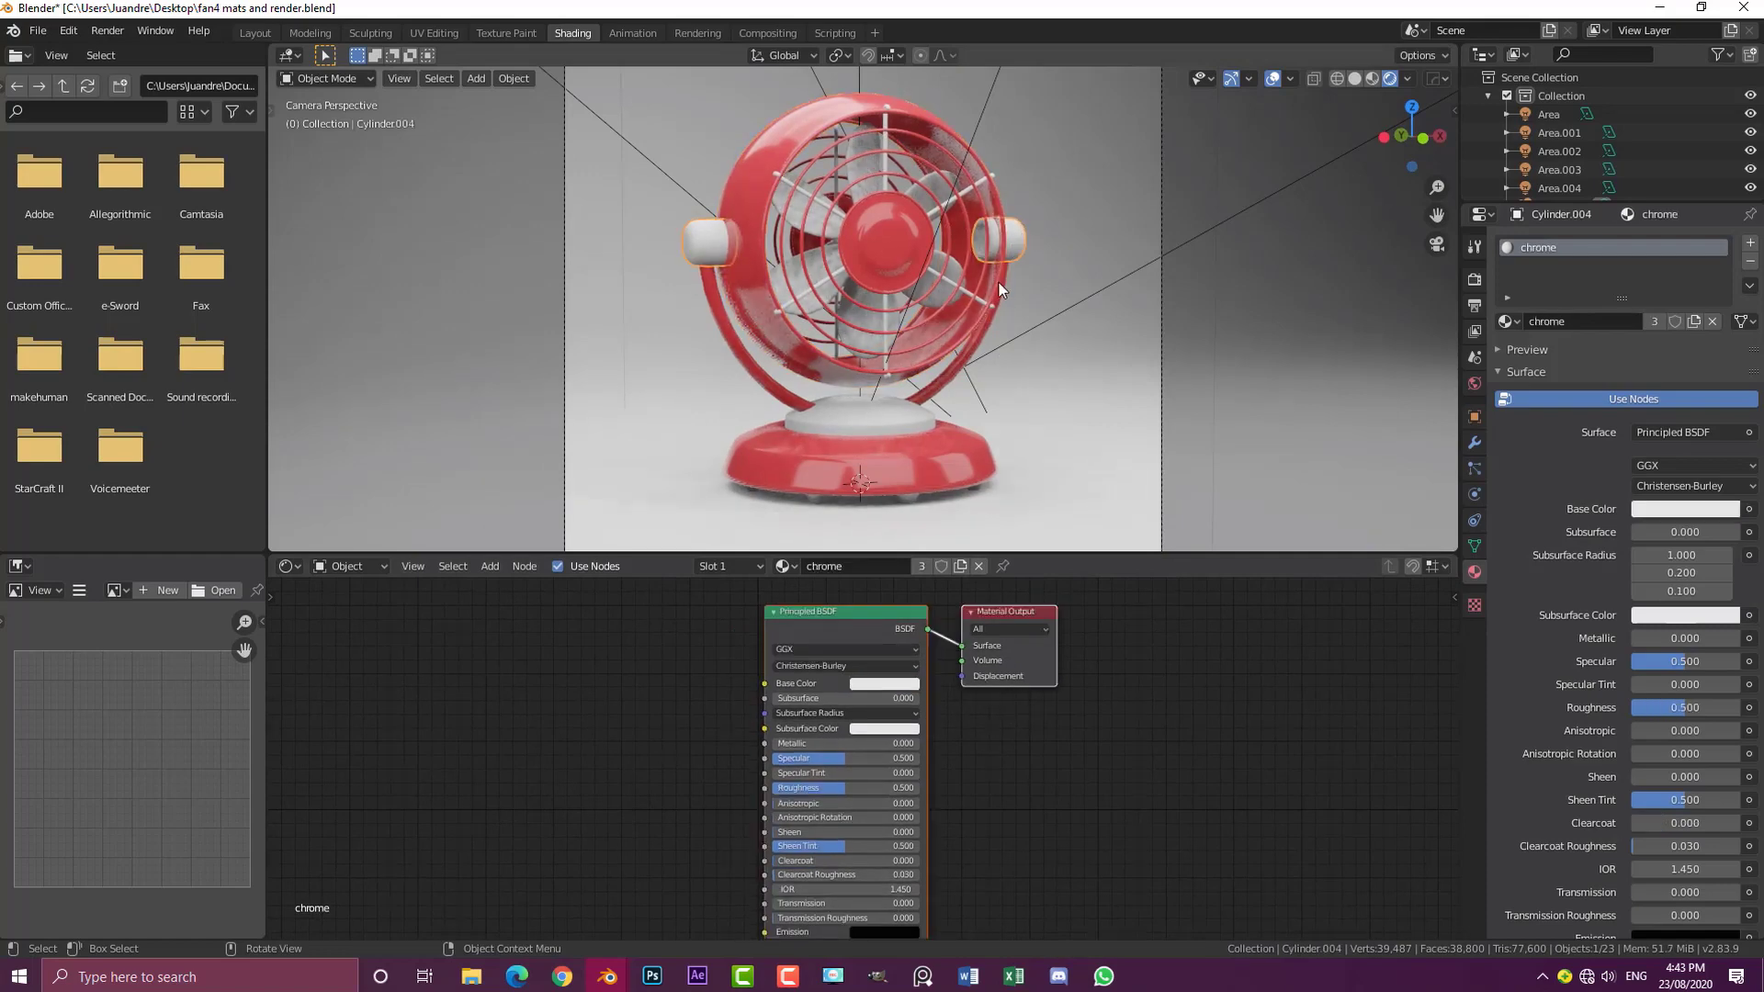
scroll(905, 417, up, 1)
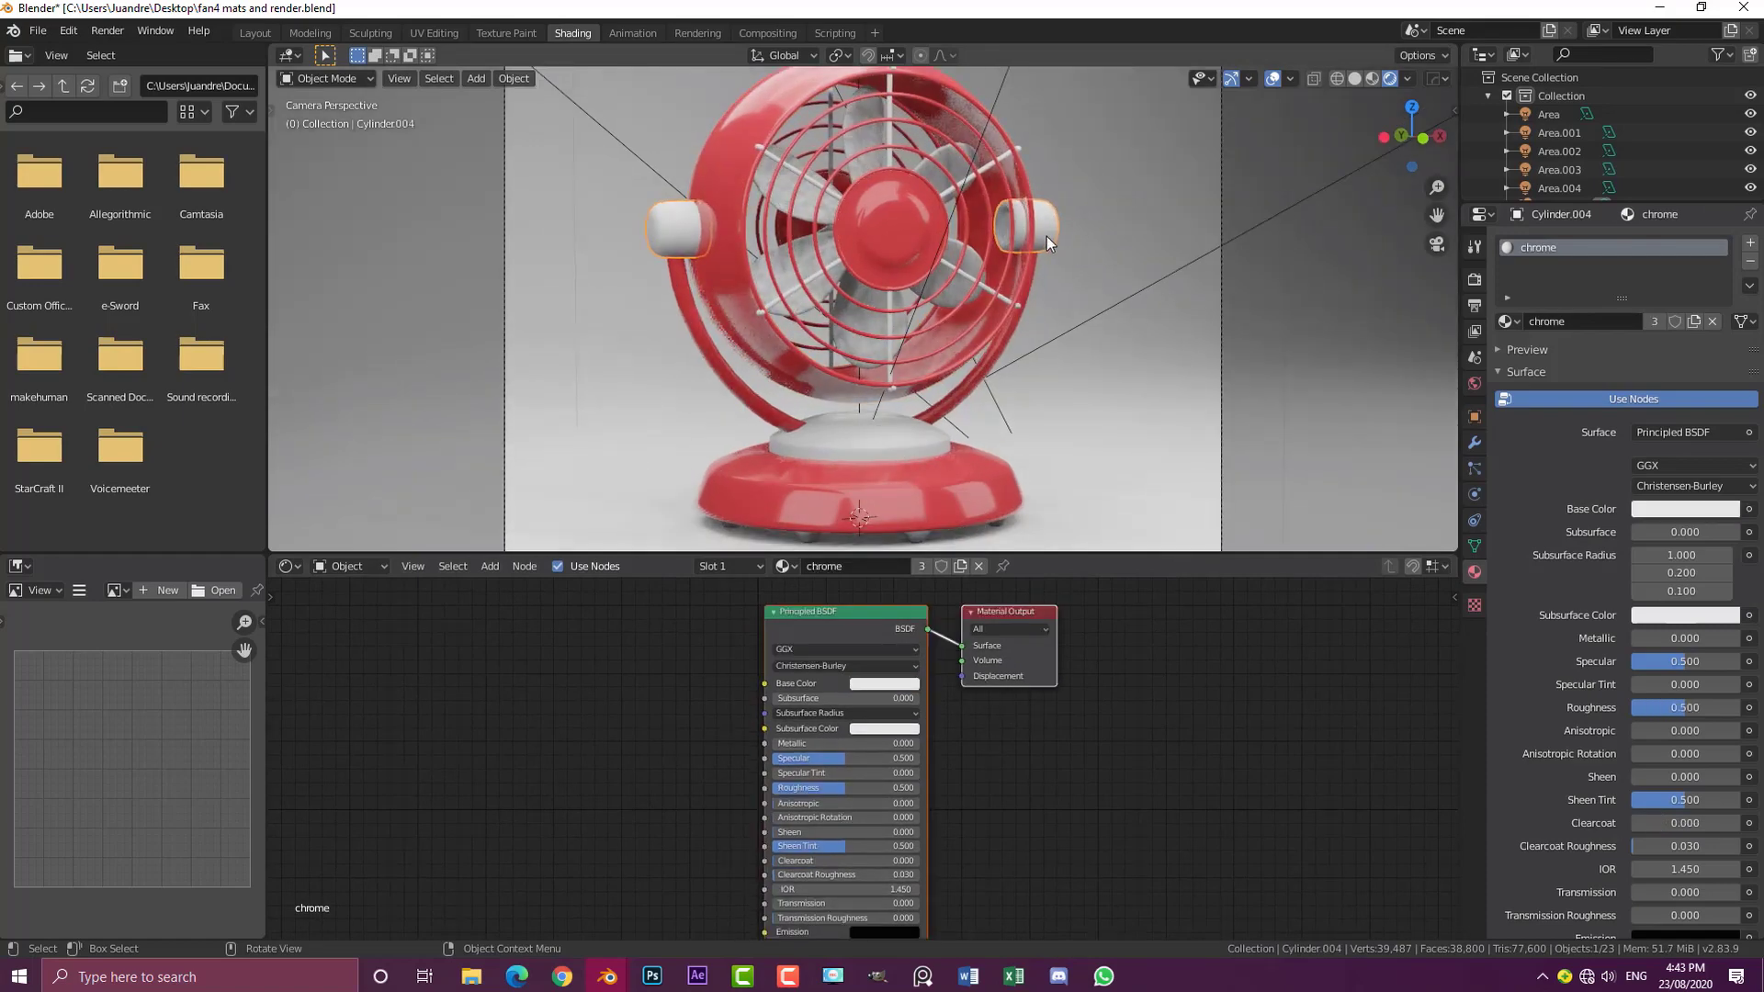
key(g)
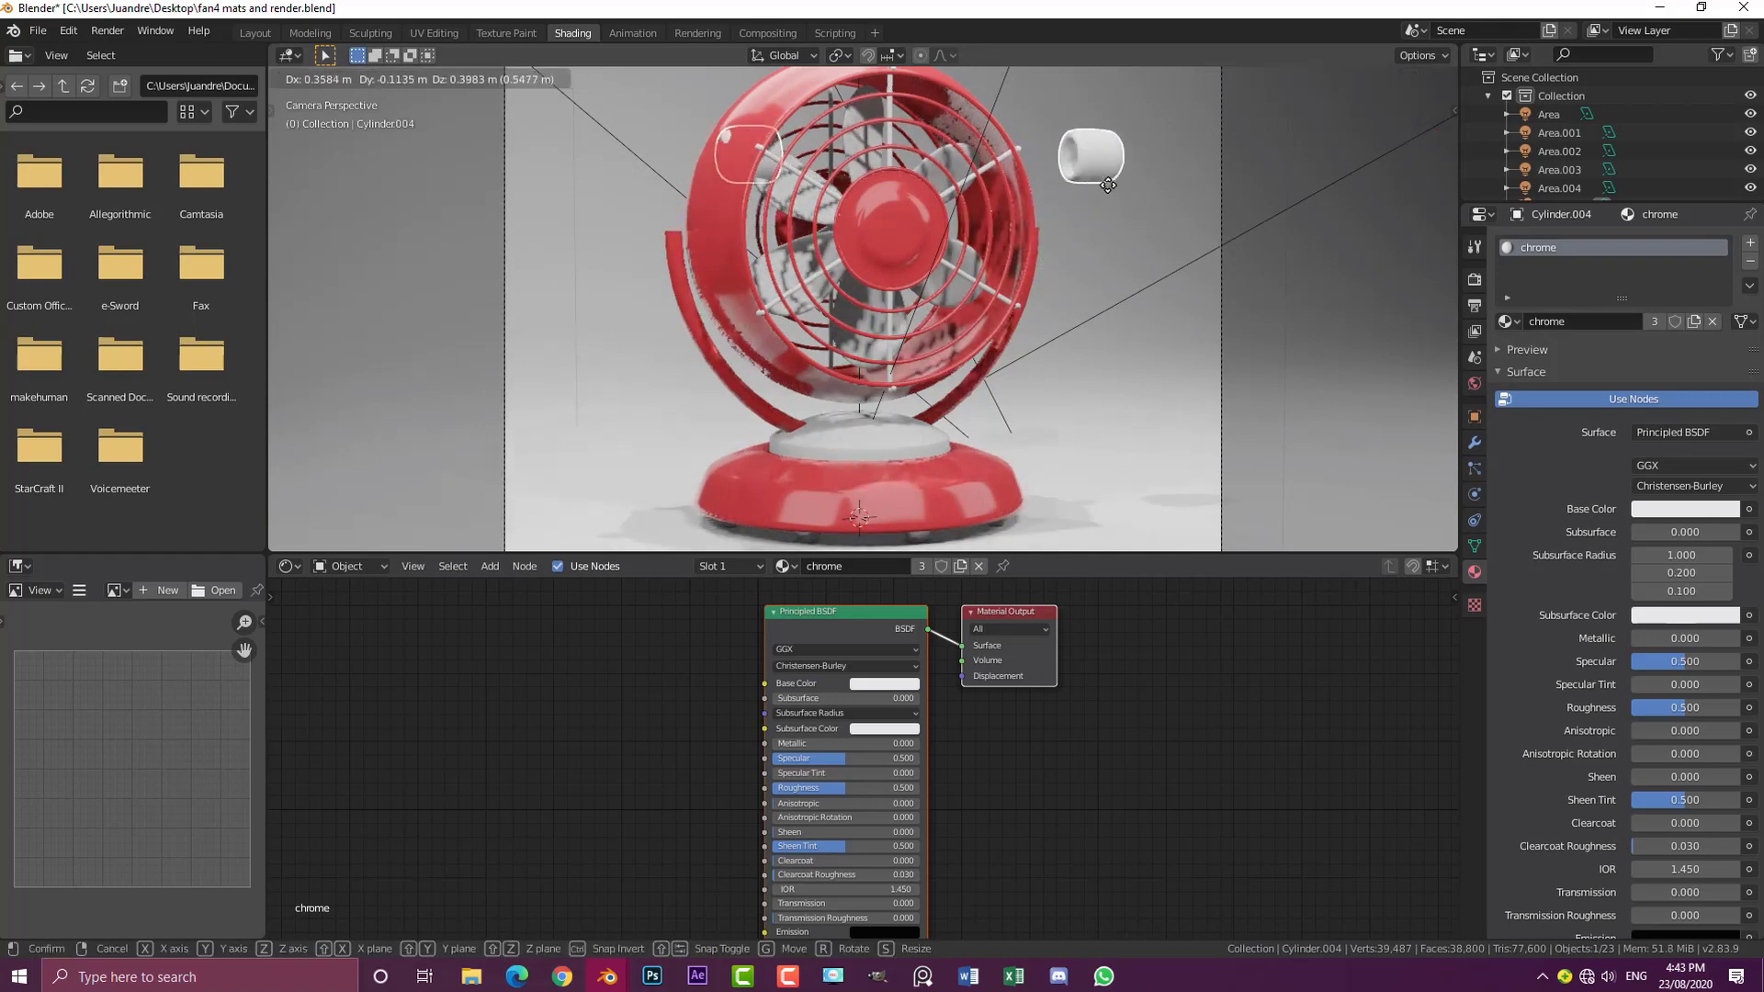
right_click(1107, 192)
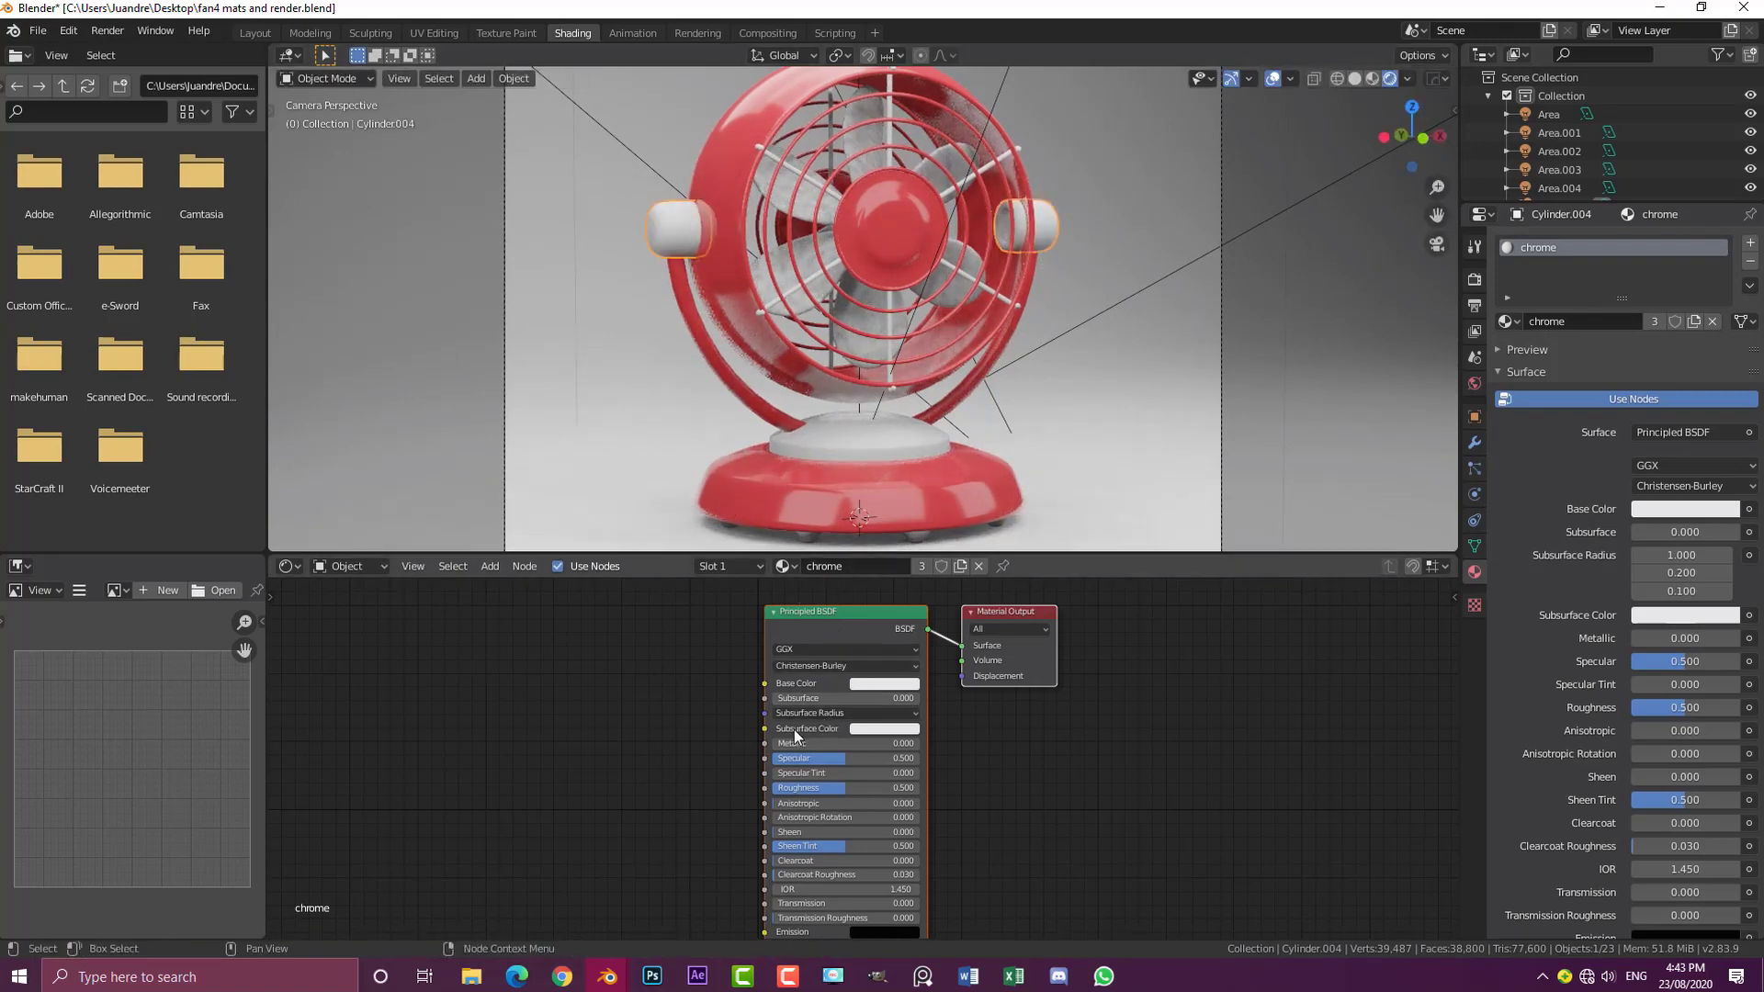
drag(793, 744, 815, 789)
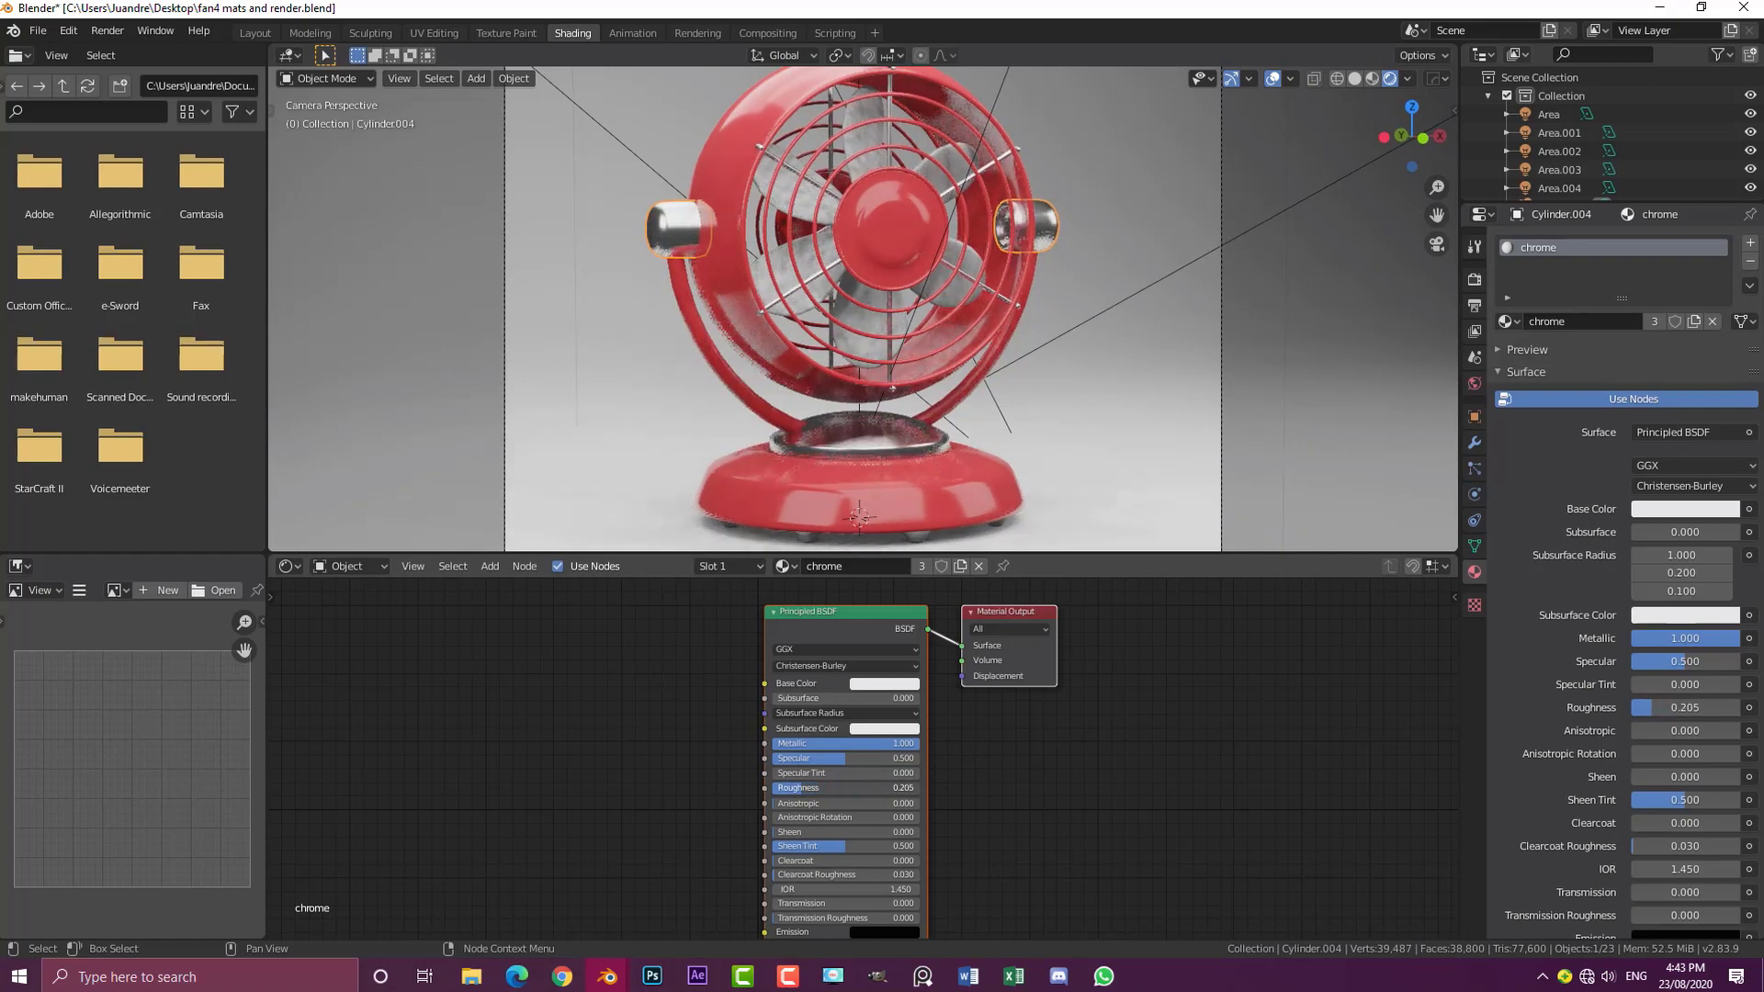
scroll(919, 281, up, 2)
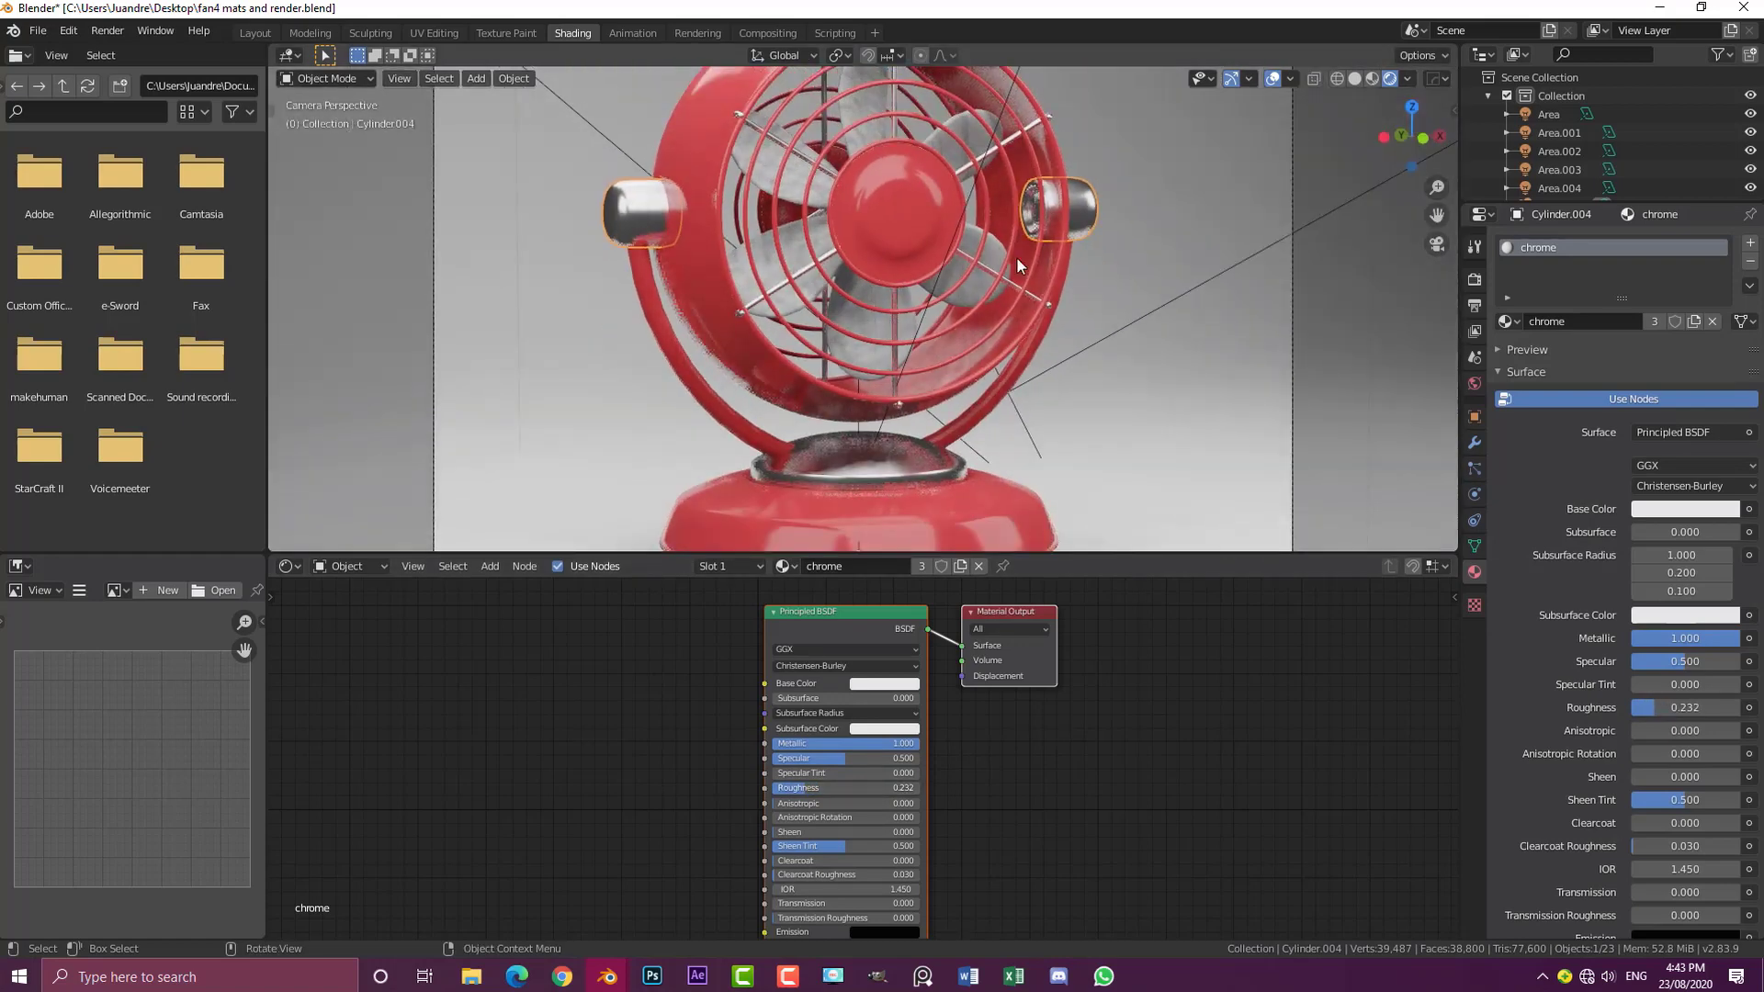
scroll(915, 413, down, 2)
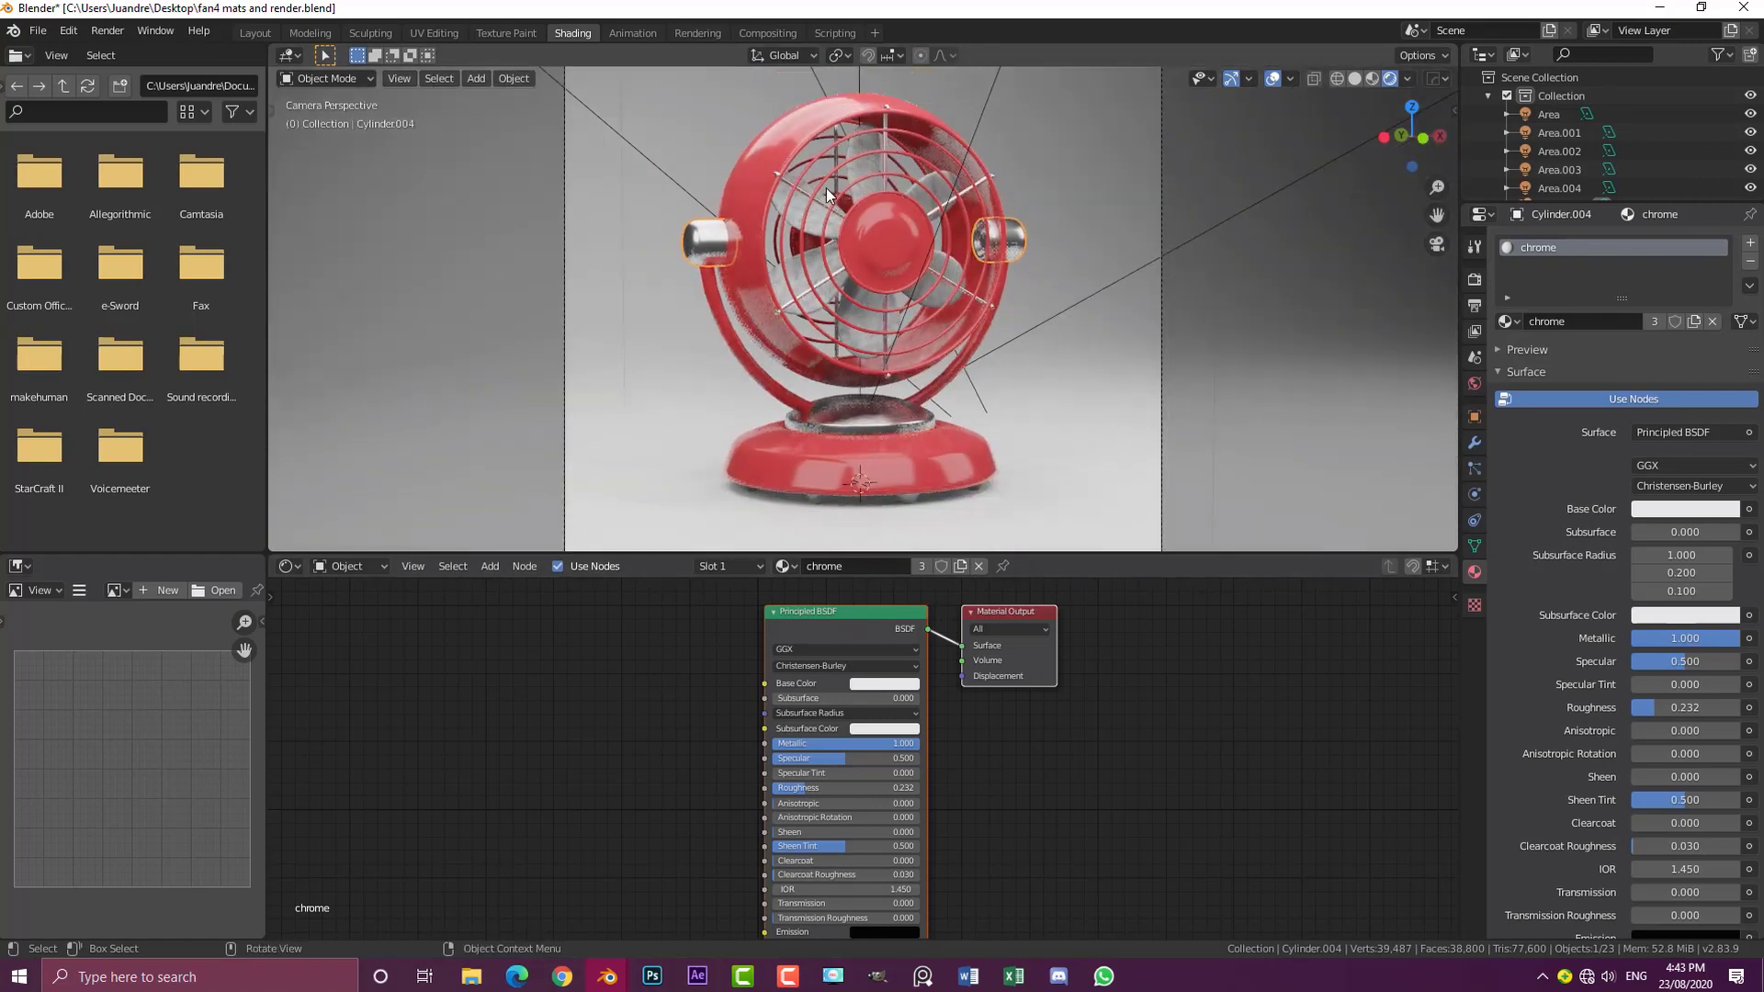
Step: Select the fan blades and correct their material's misspelled name to "fan blades"
click(814, 218)
scroll(814, 224, up, 2)
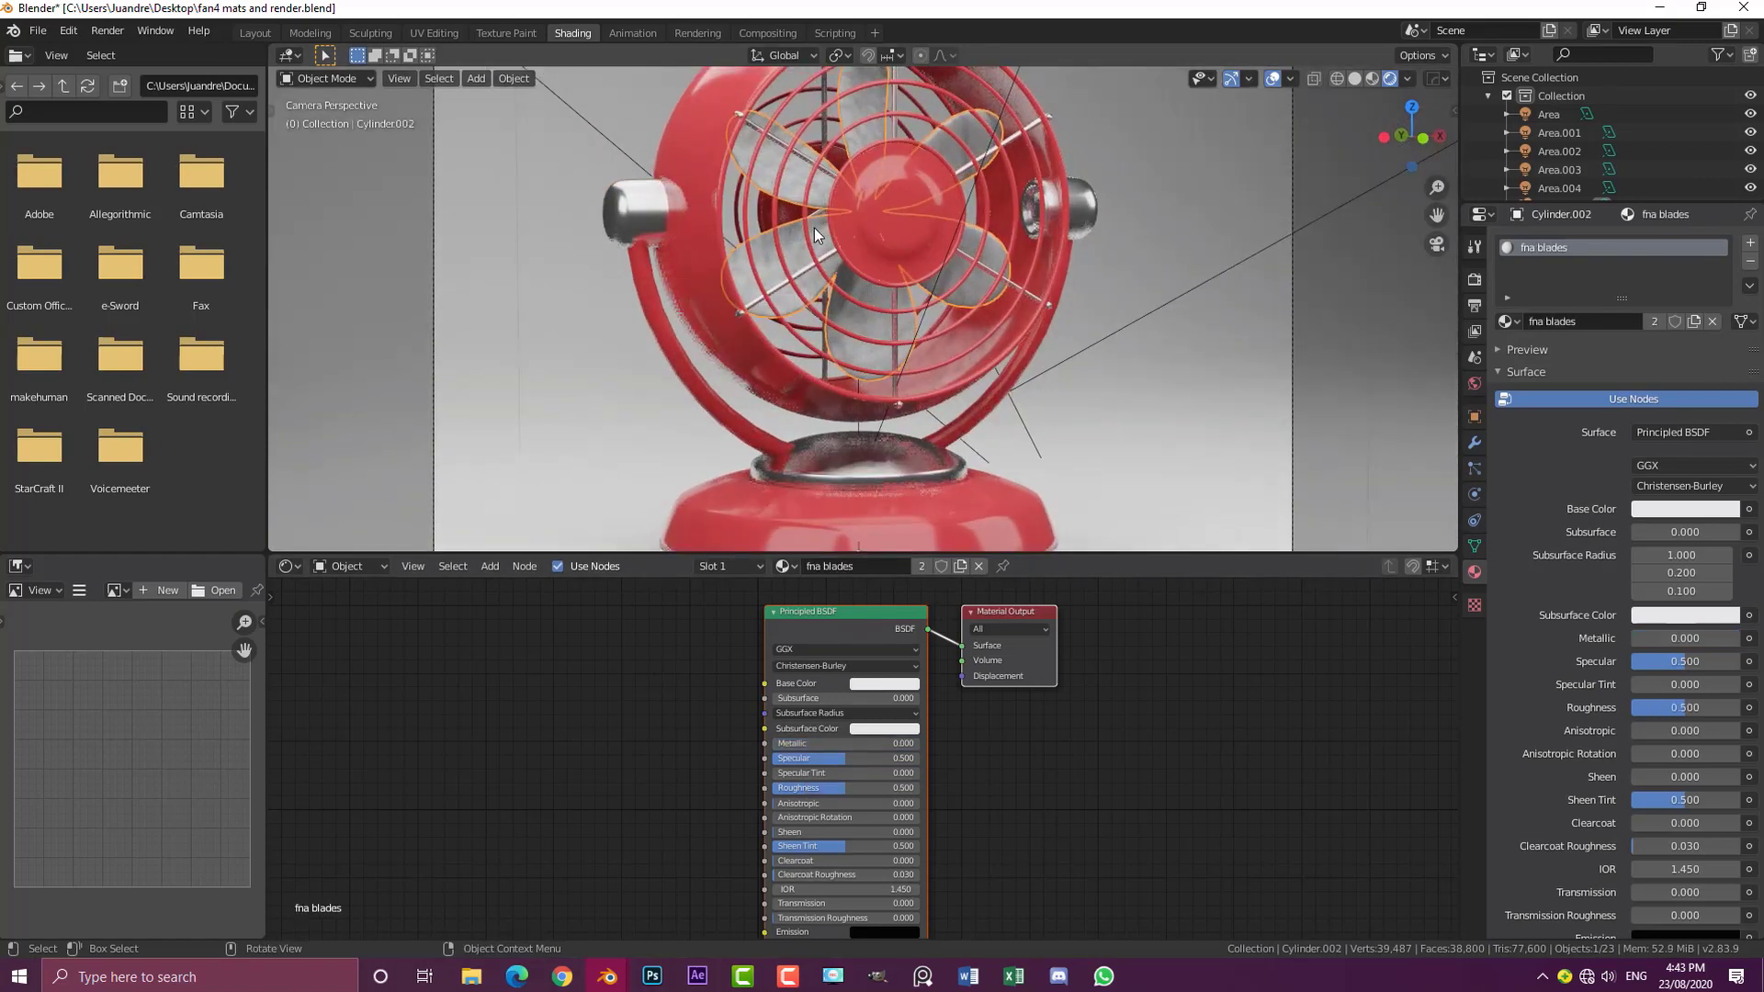
double_click(810, 569)
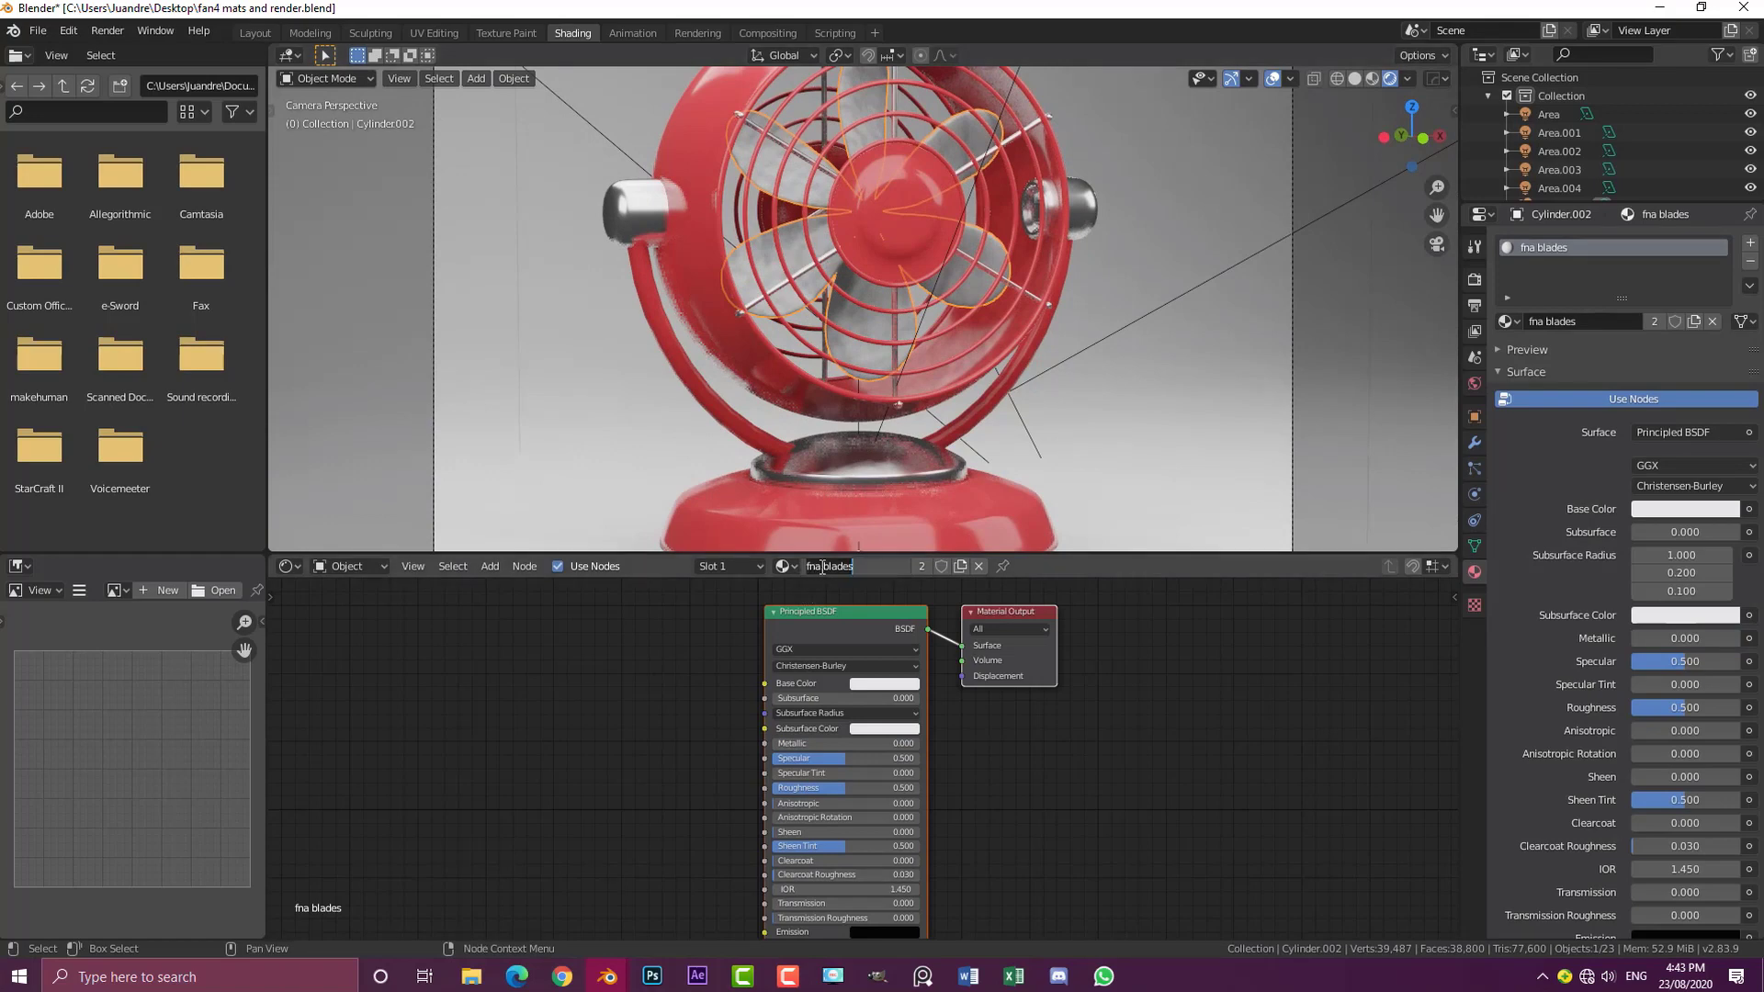
drag(816, 570, 798, 571)
text(fan)
key(Return)
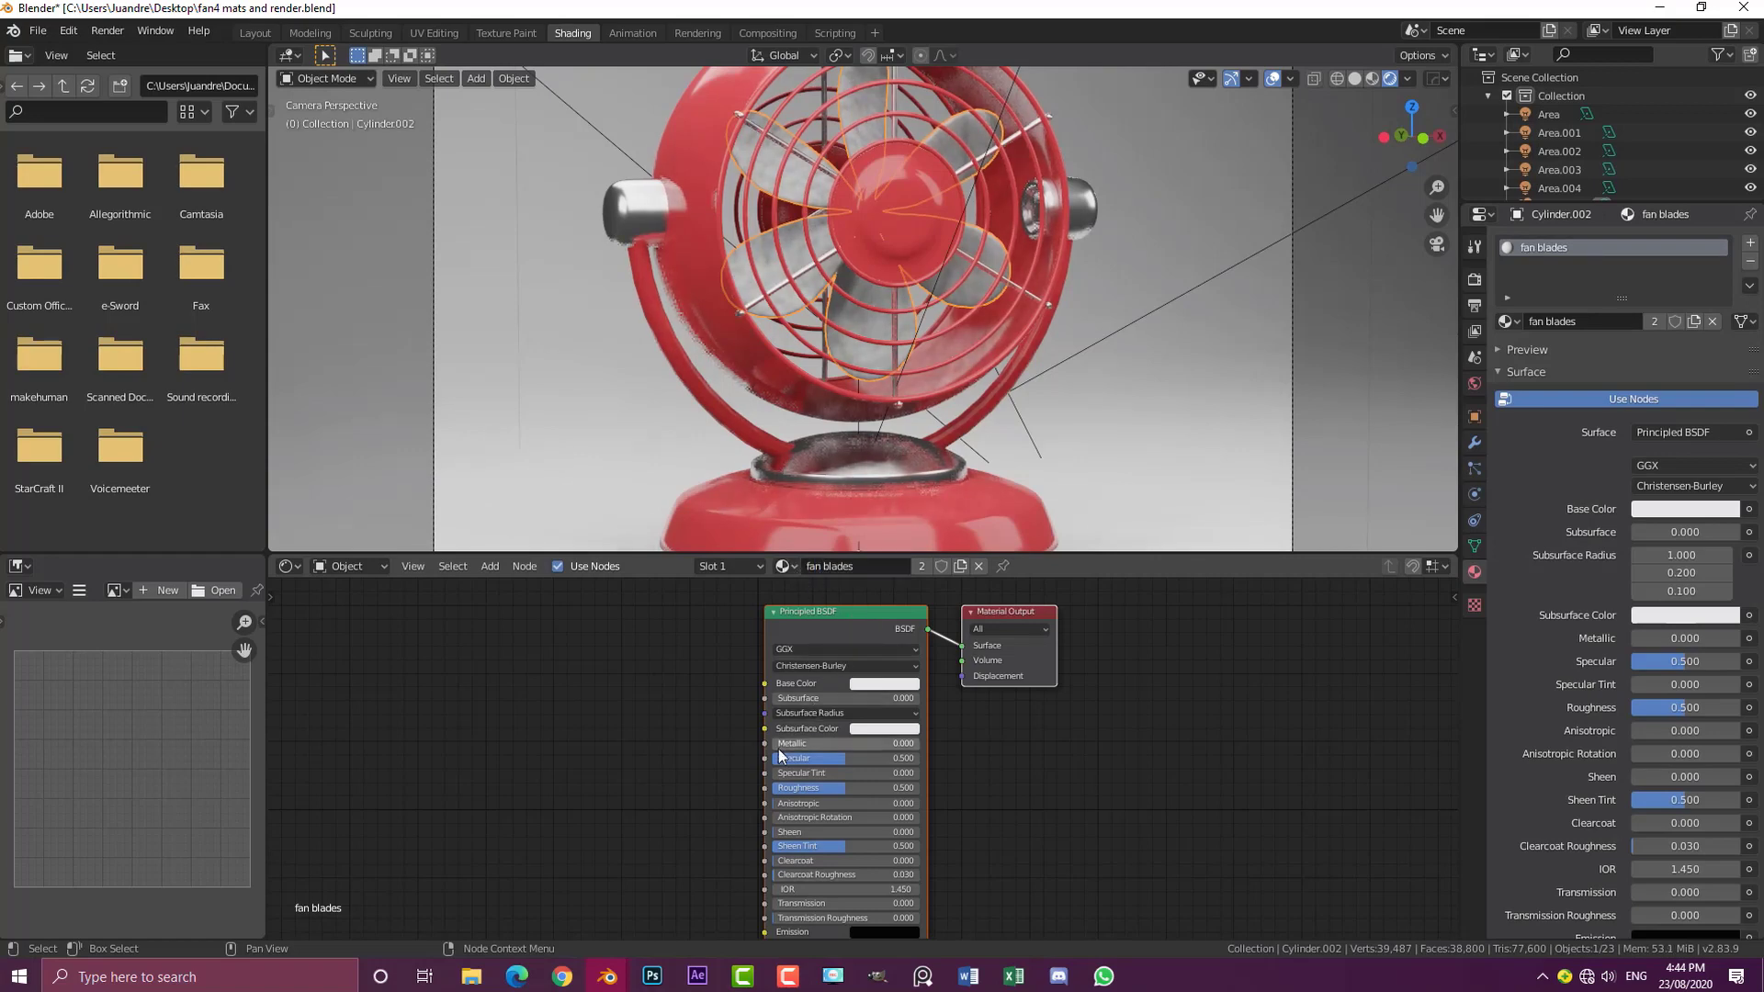
Step: Give the fan blades material metallic 1.000, roughness 0.227 and a pink base color, and deselect the blades
drag(779, 743, 921, 742)
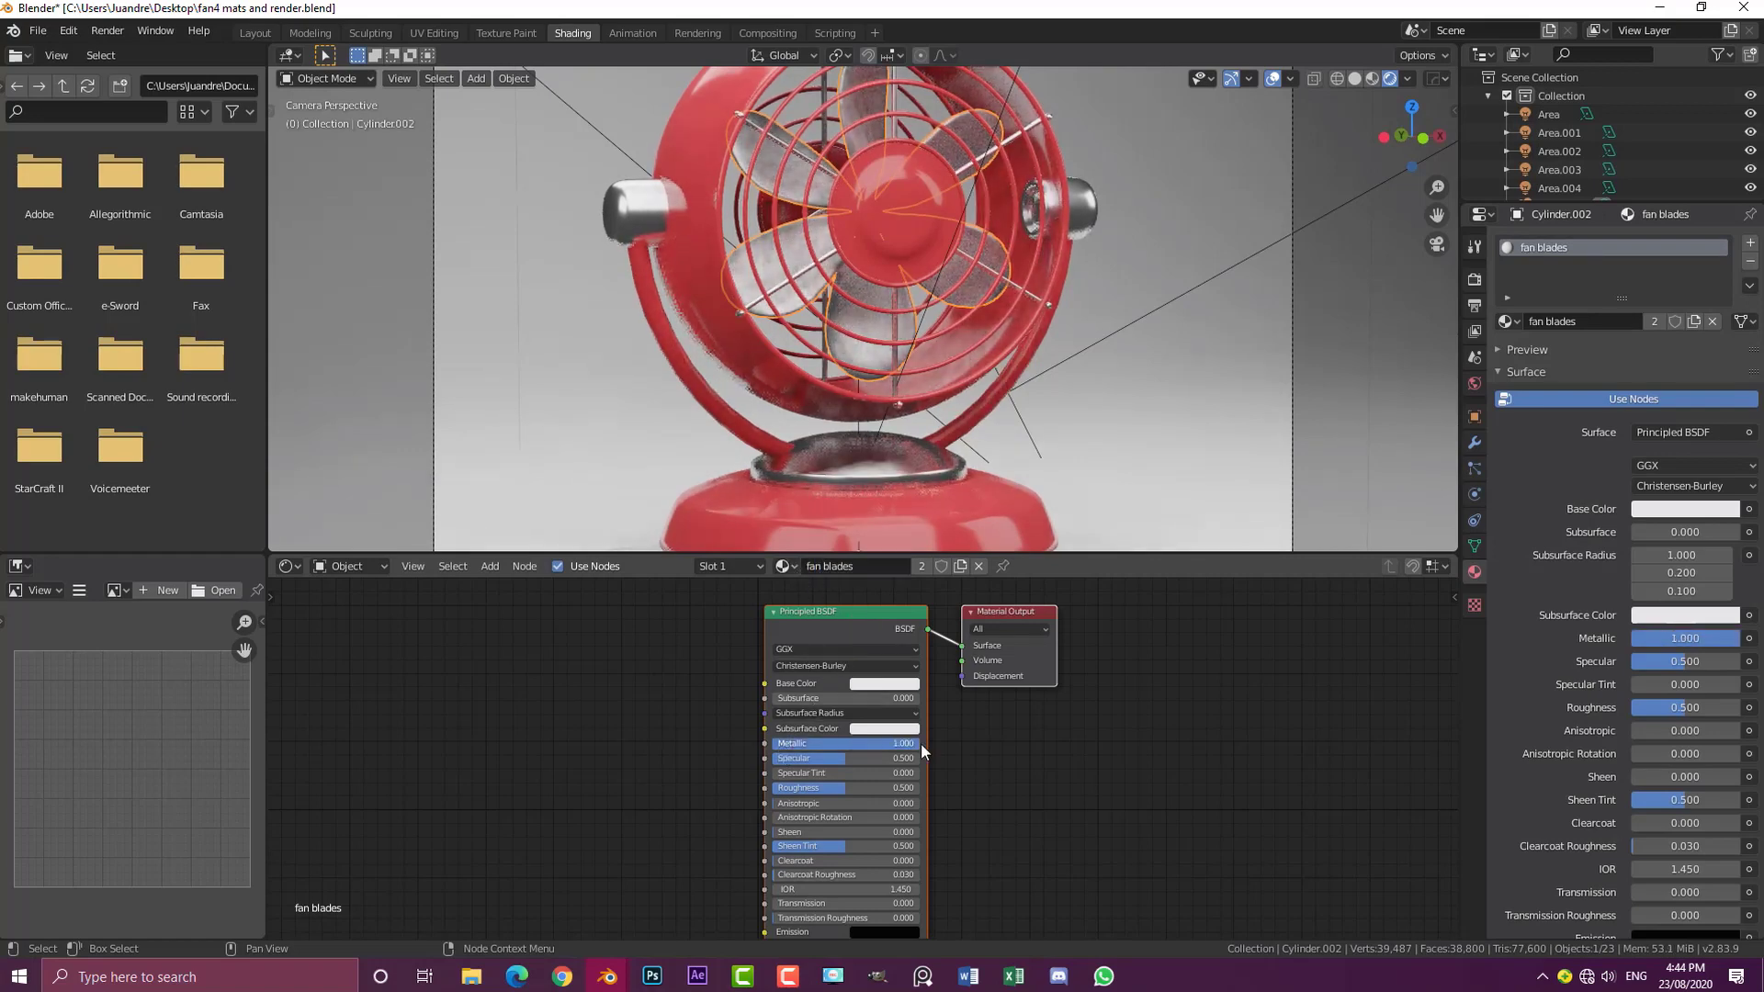
drag(847, 787, 814, 788)
click(870, 685)
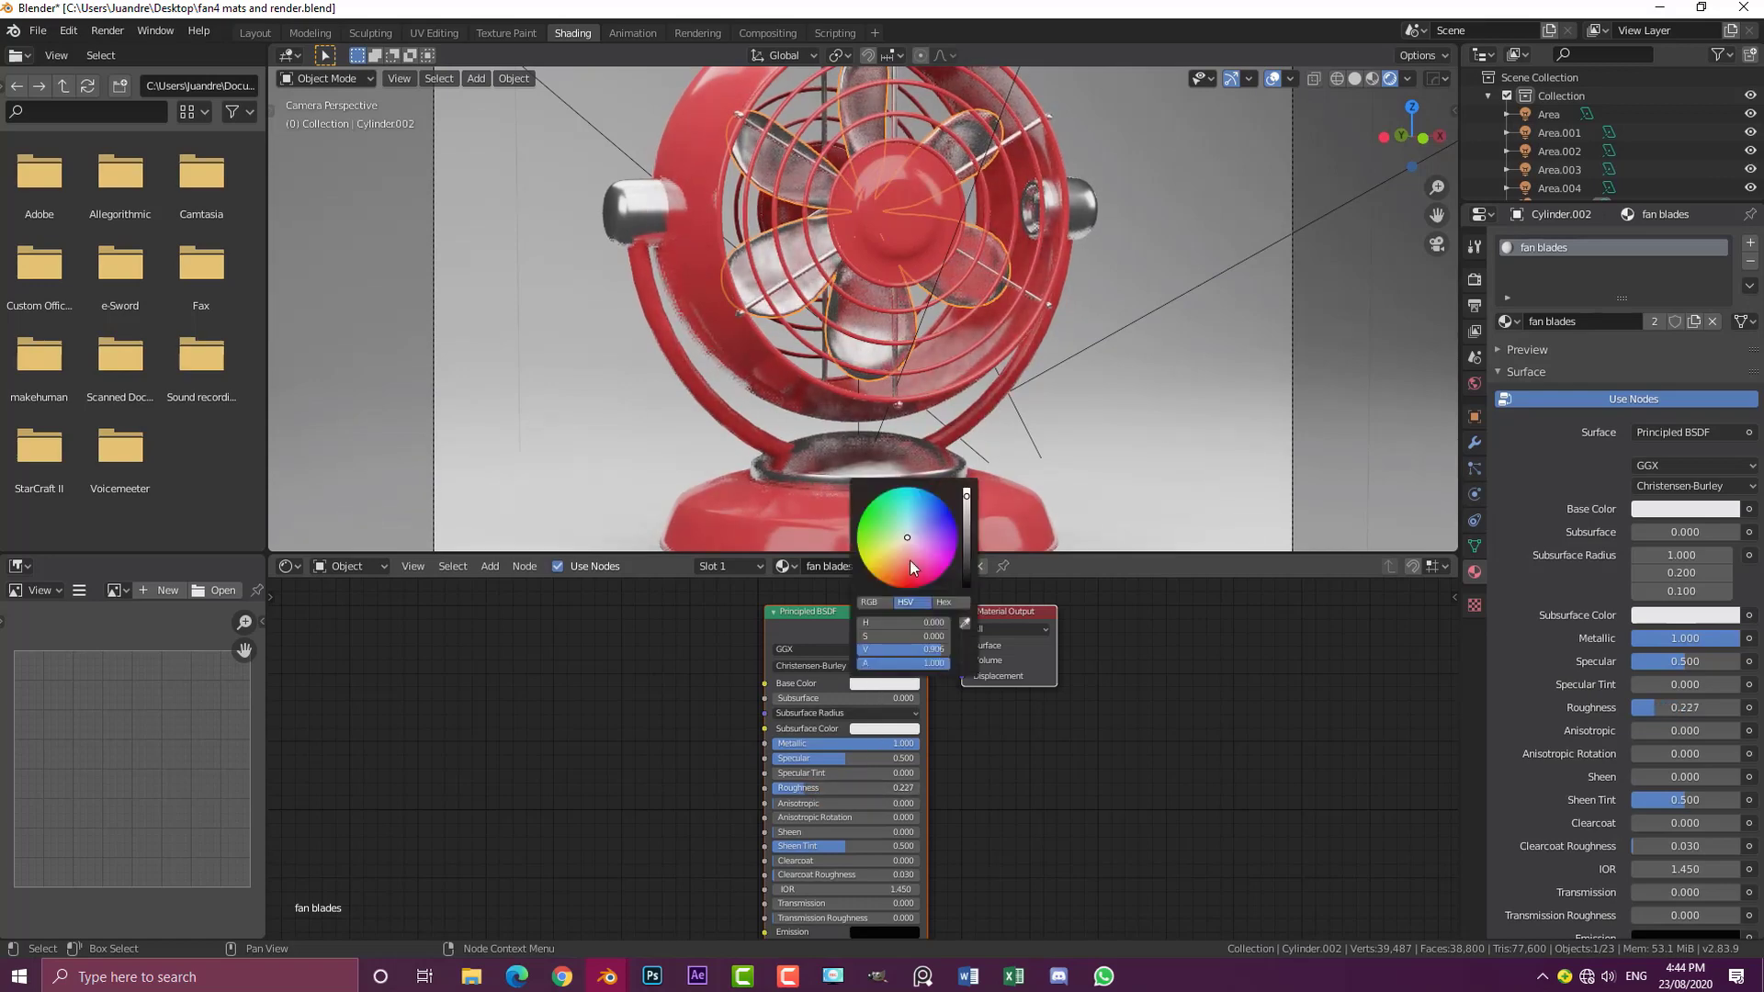
drag(911, 558, 915, 556)
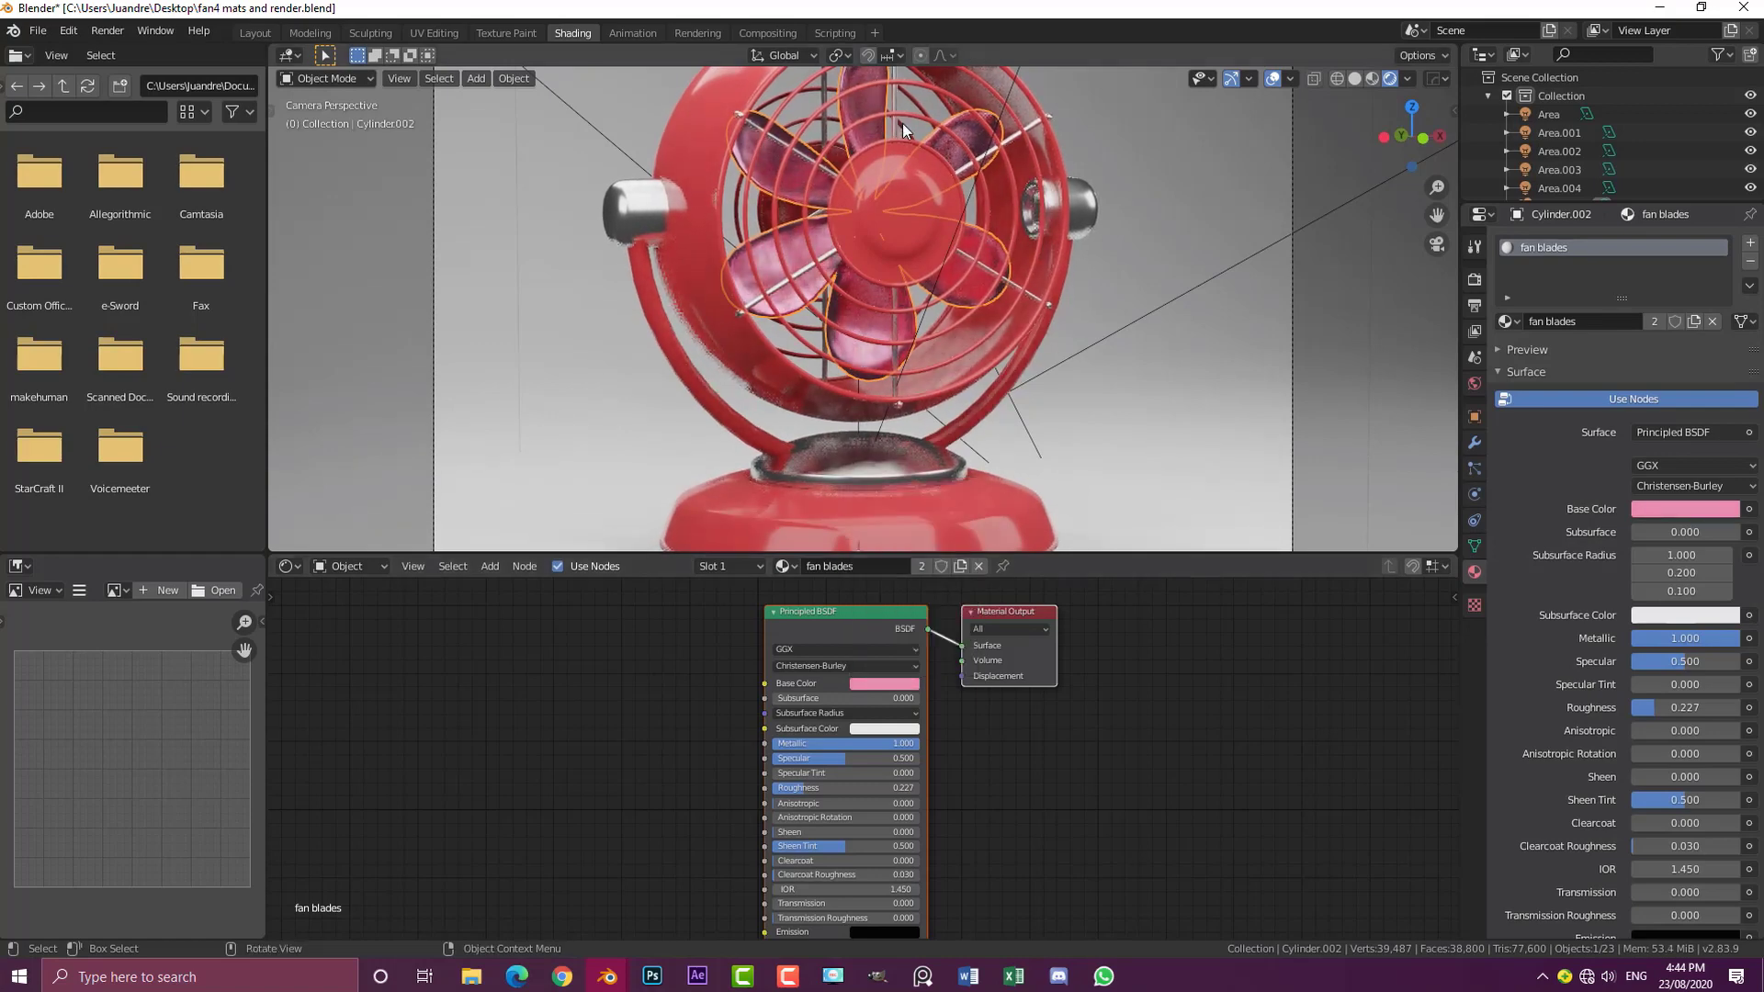
scroll(910, 165, down, 2)
key(alt+a)
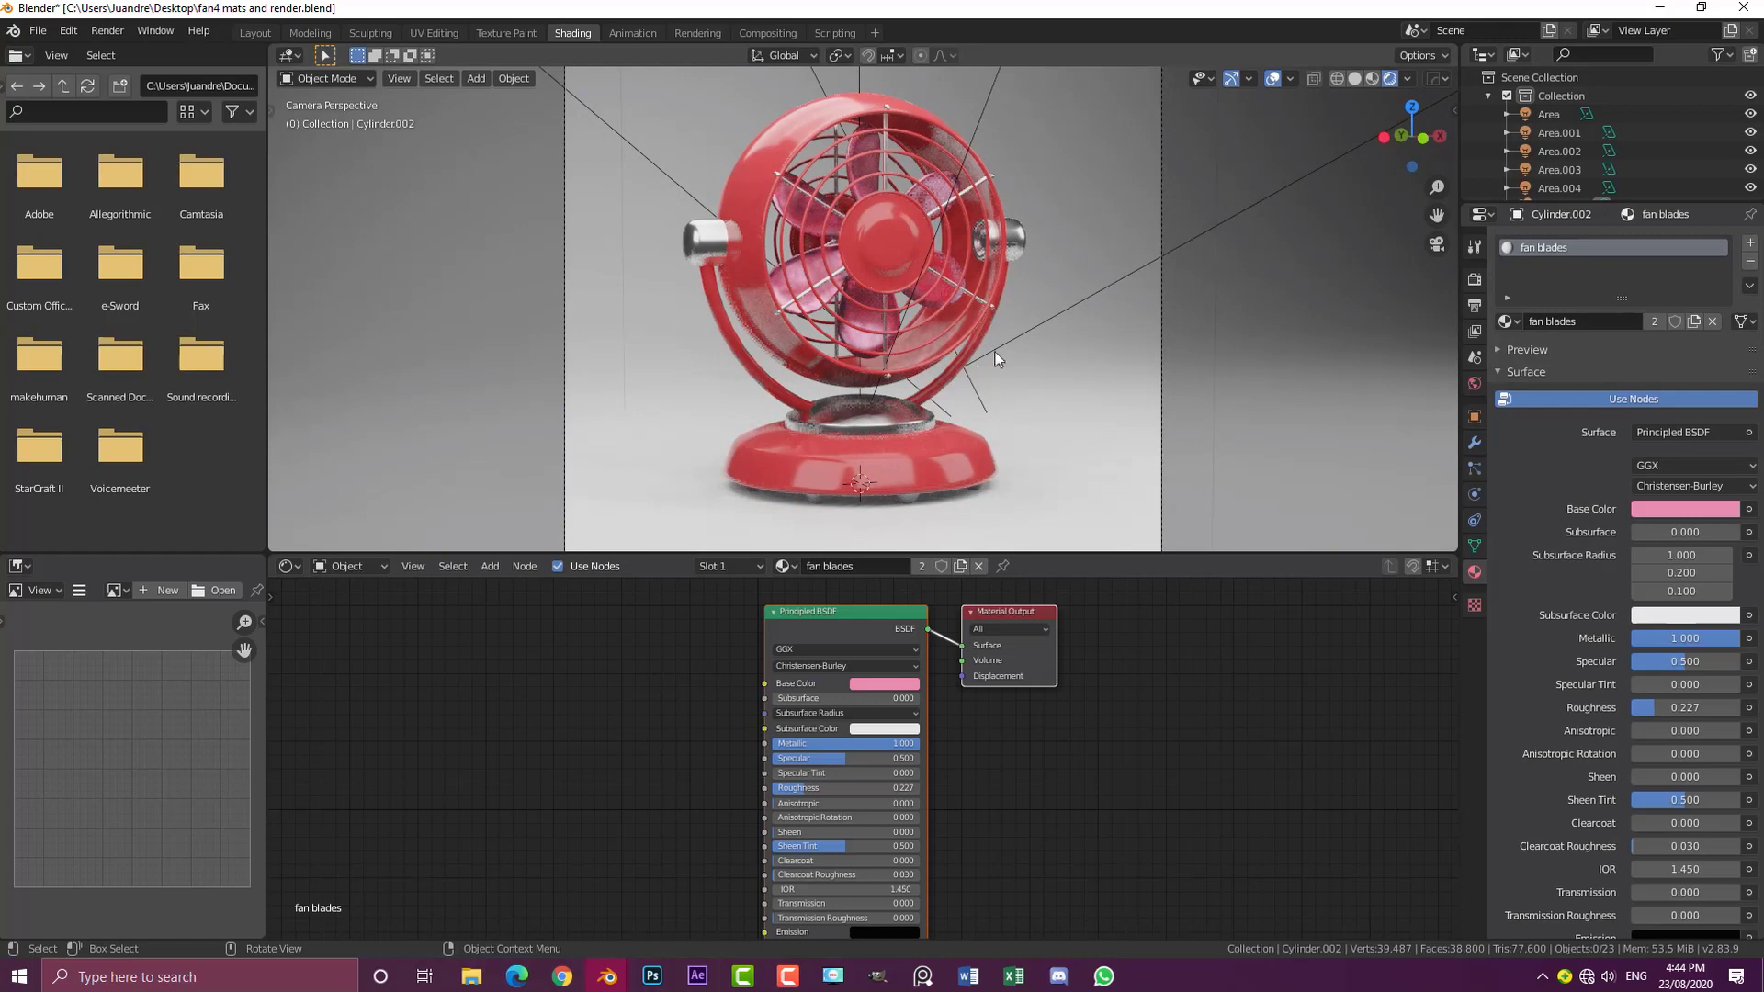
Step: Select a foot under the fan's base and give its rubber material a near-black base color and roughness 0.168
scroll(928, 393, up, 2)
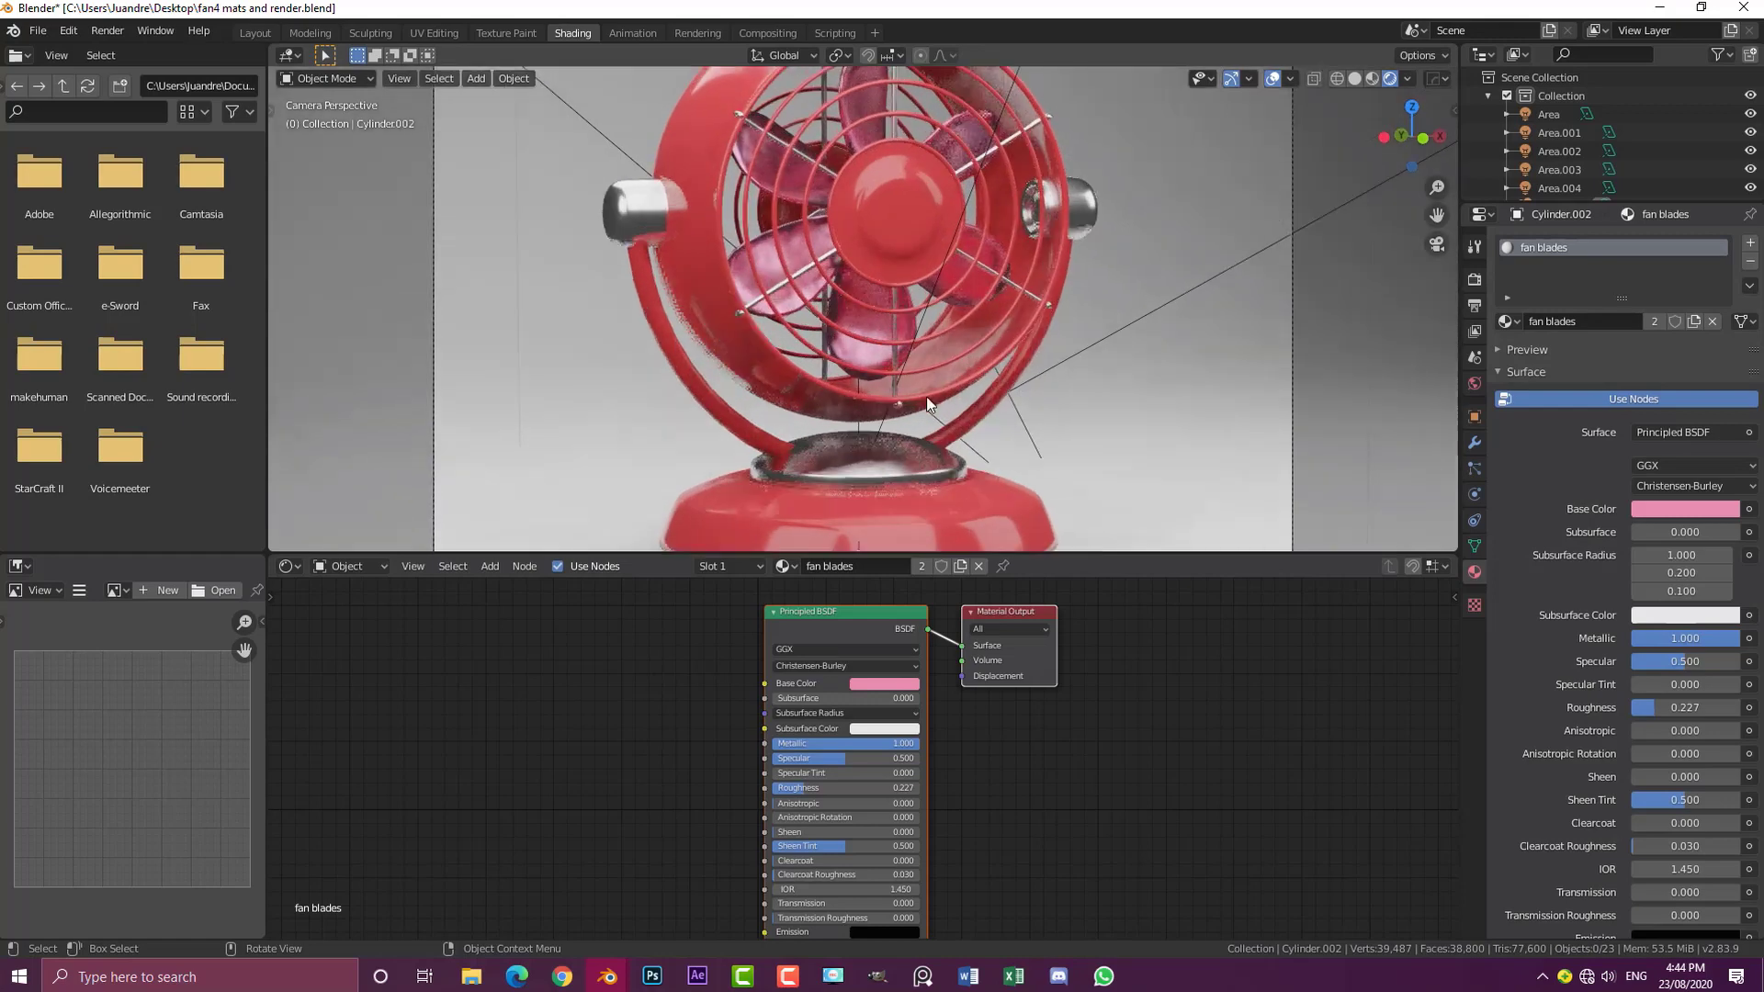
scroll(923, 377, down, 2)
shift+middle_drag(924, 492, 909, 466)
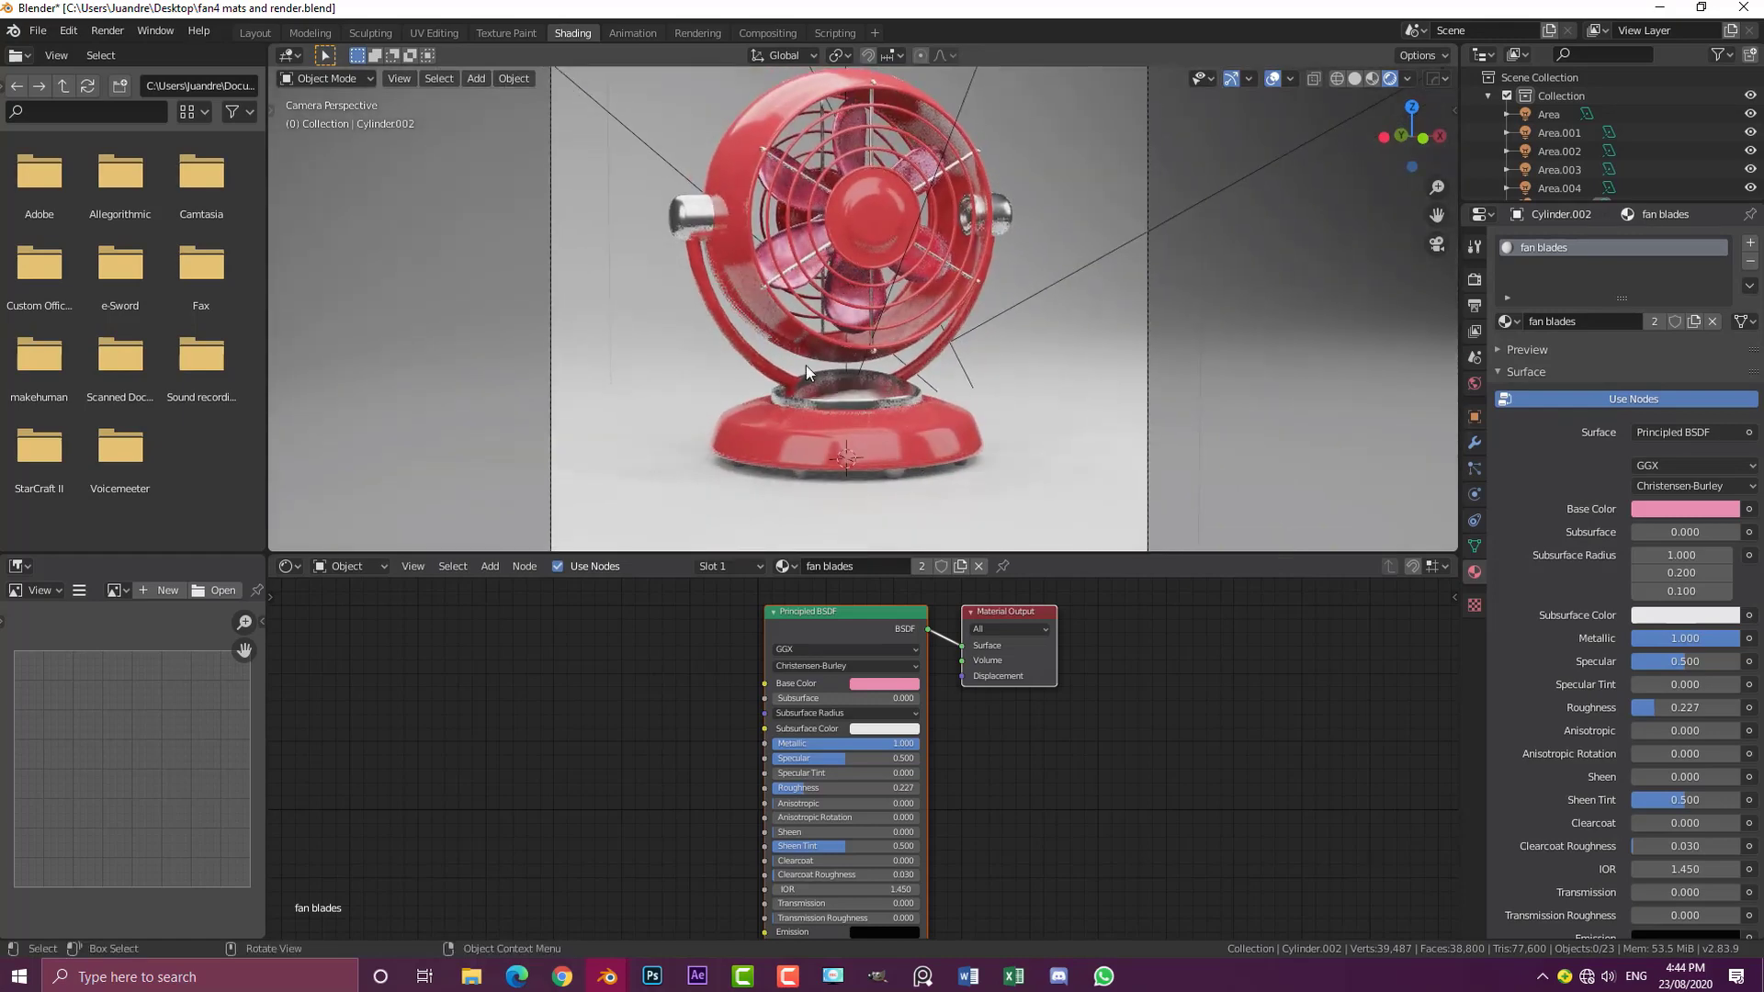
click(896, 473)
click(900, 478)
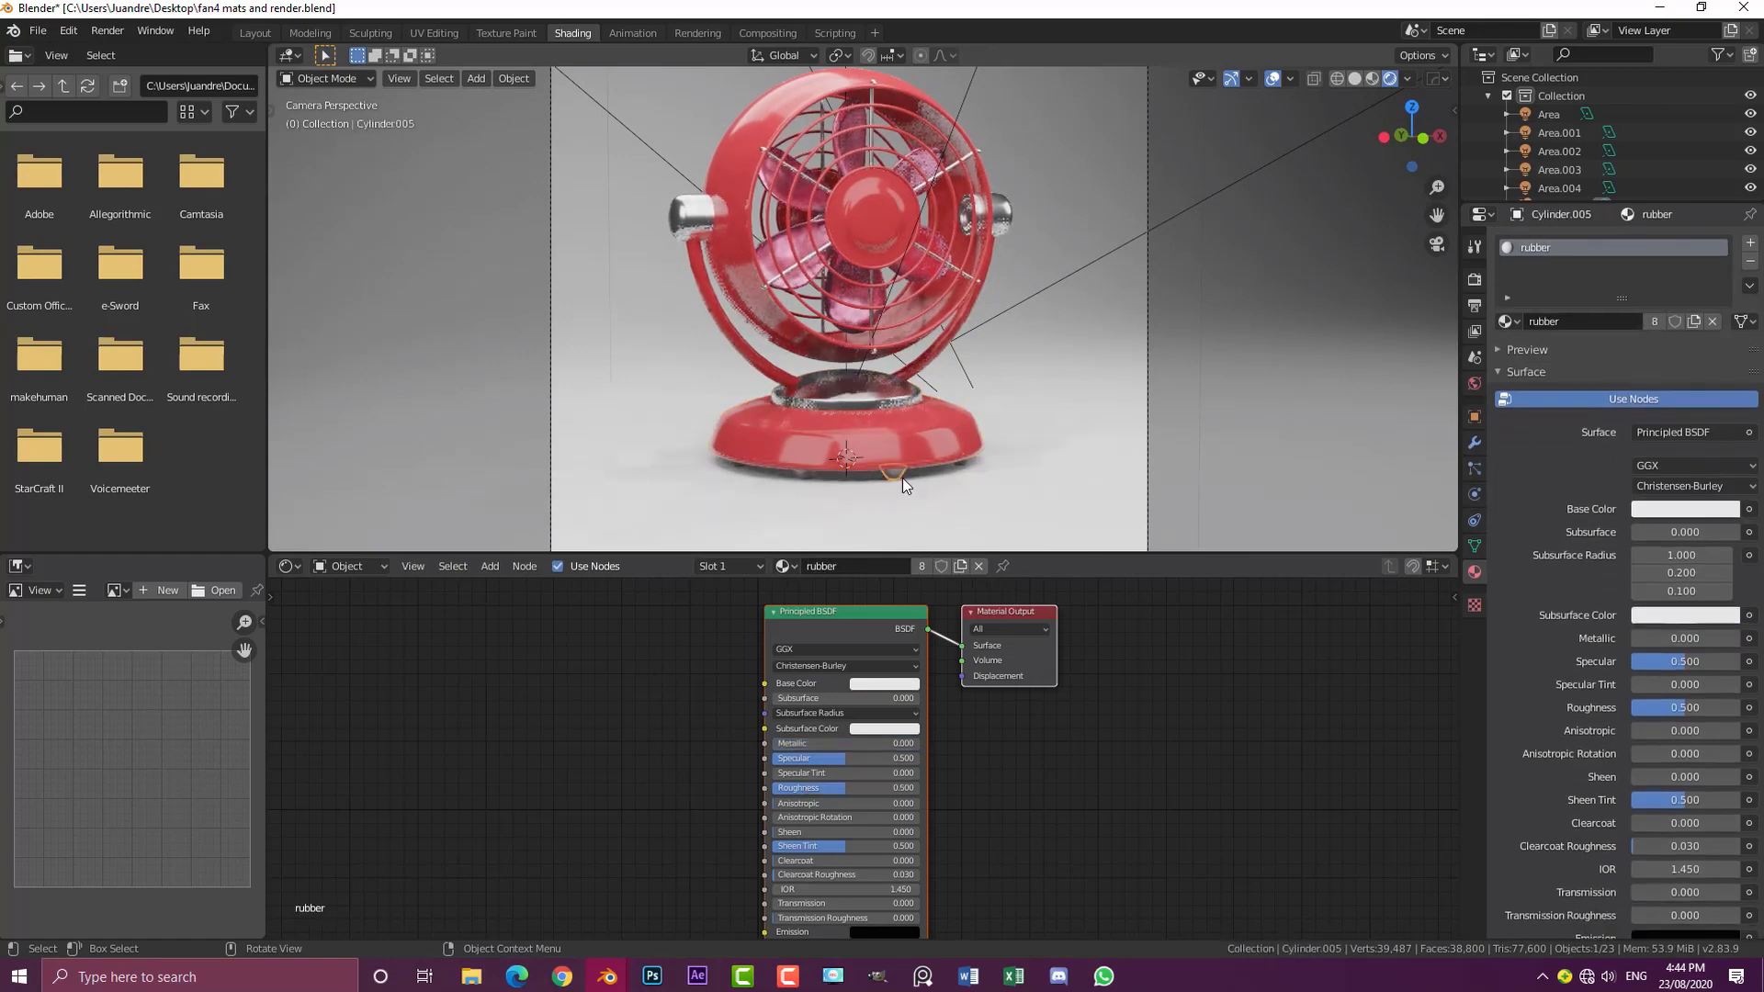
click(888, 684)
drag(966, 567, 967, 579)
drag(845, 788, 796, 788)
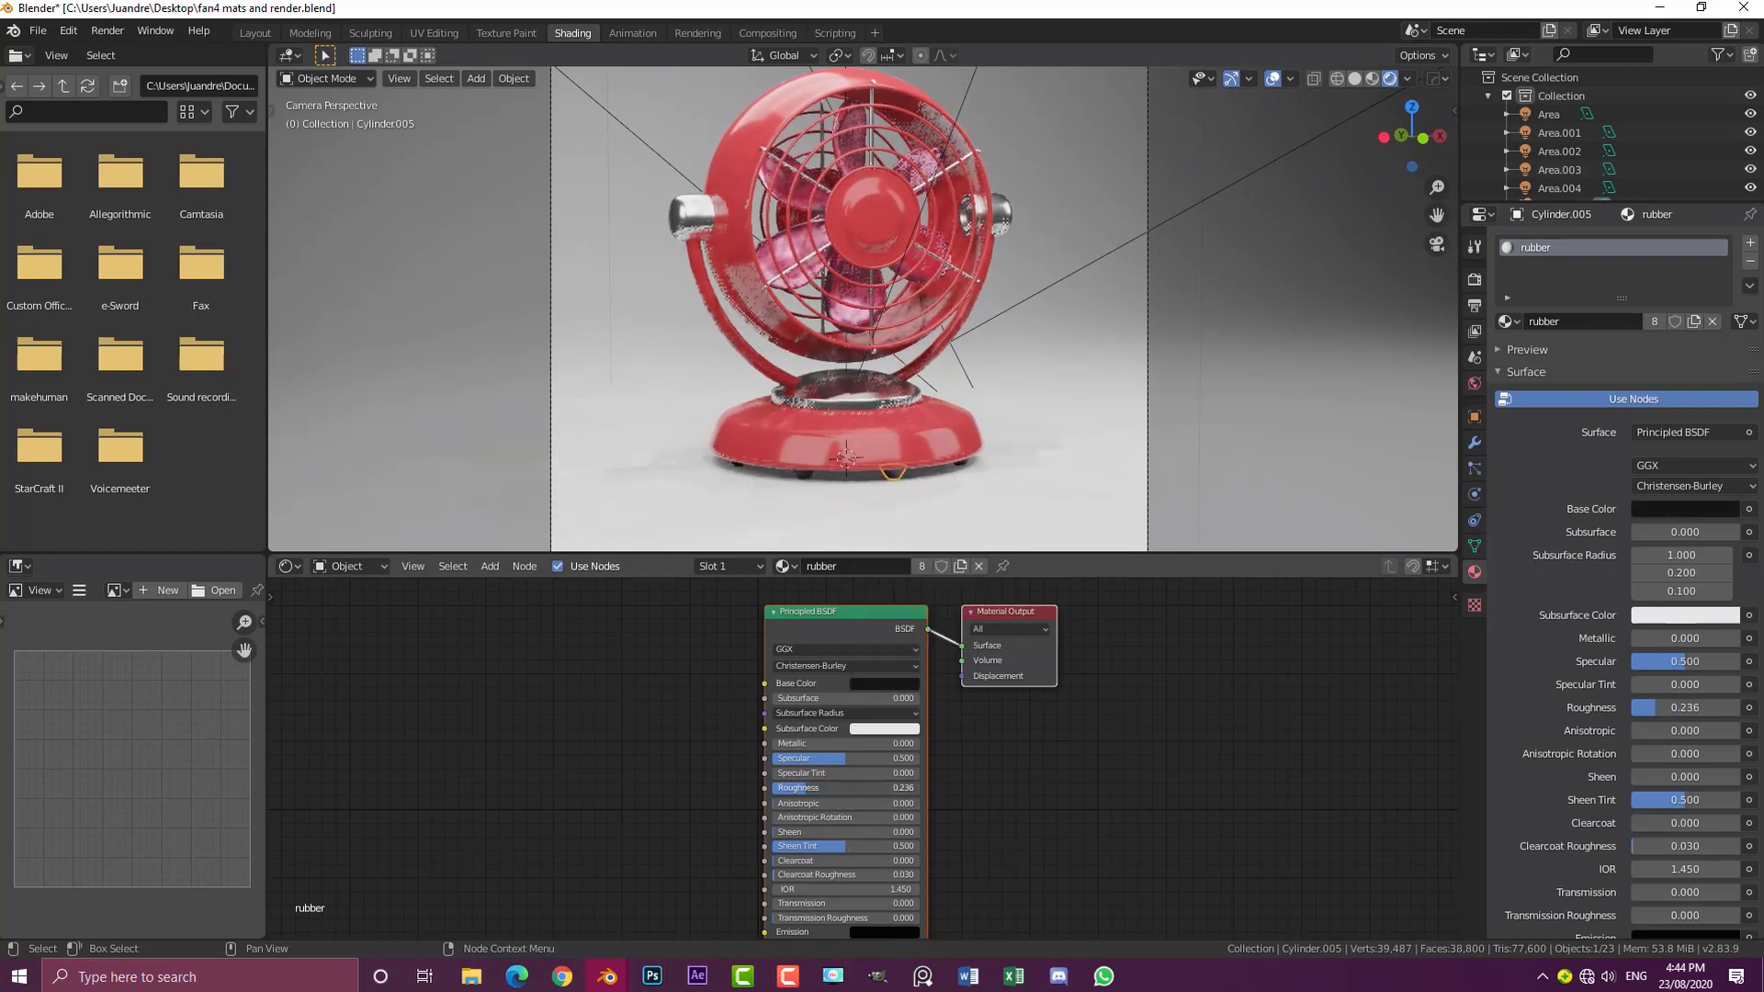
click(1017, 503)
scroll(1017, 503, up, 3)
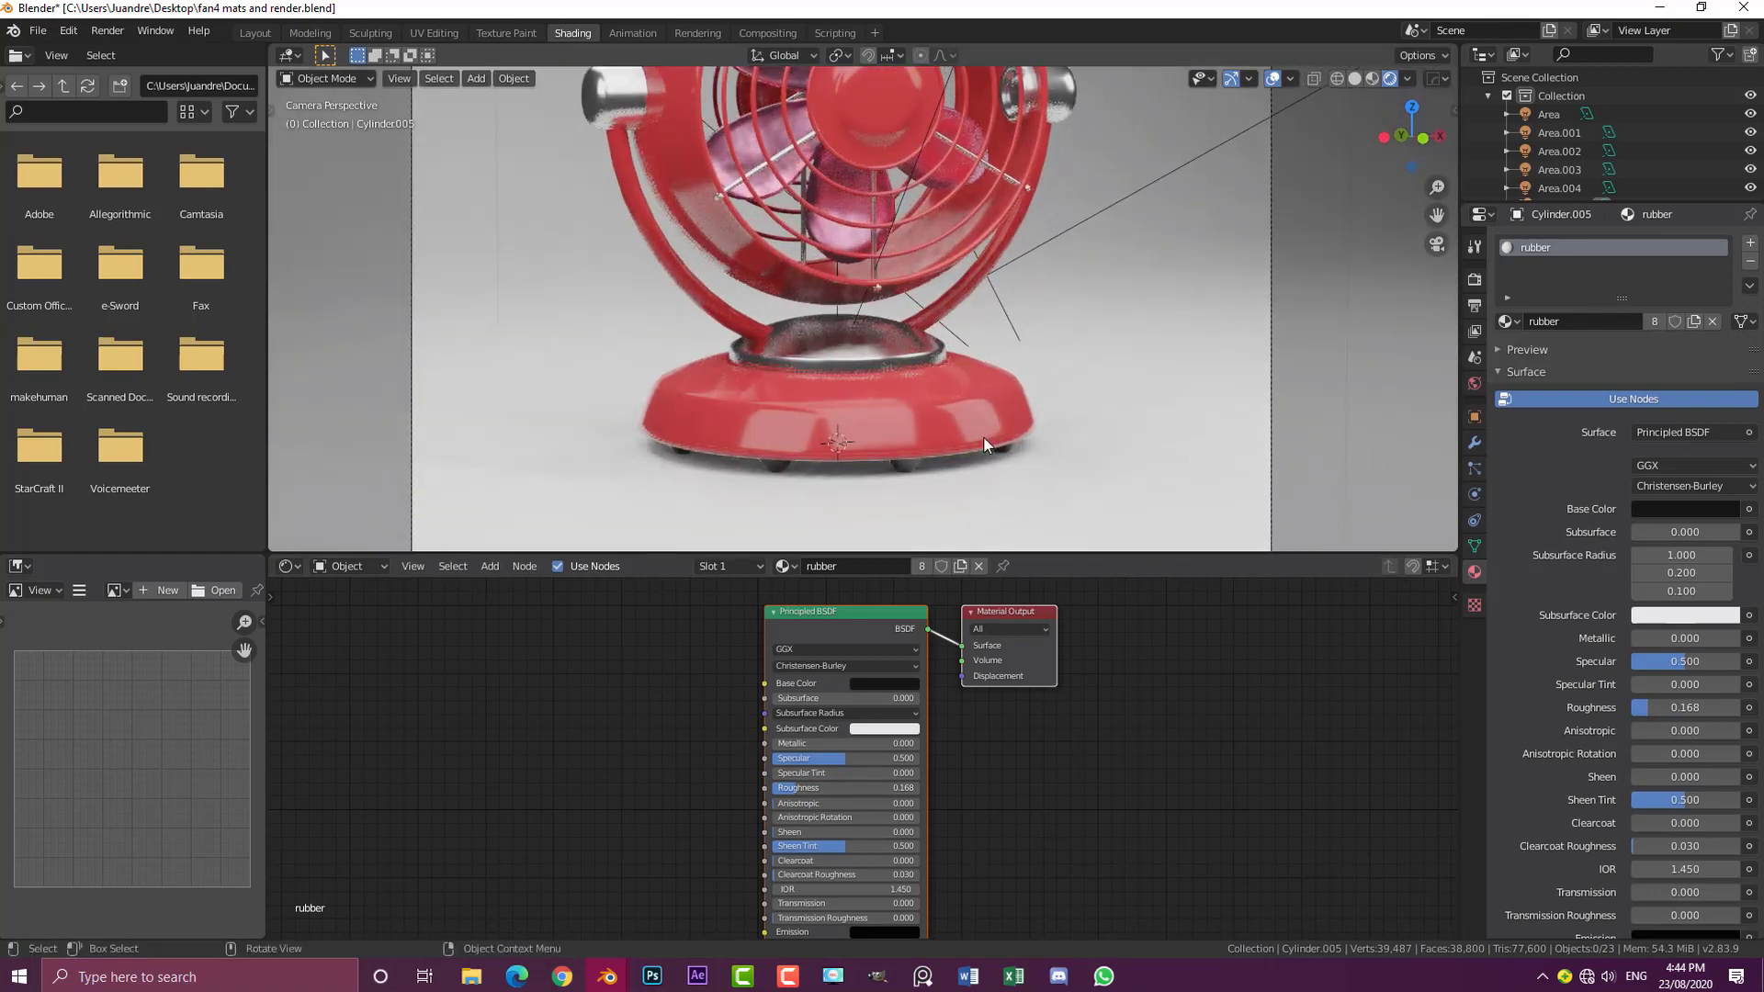
scroll(1022, 303, down, 4)
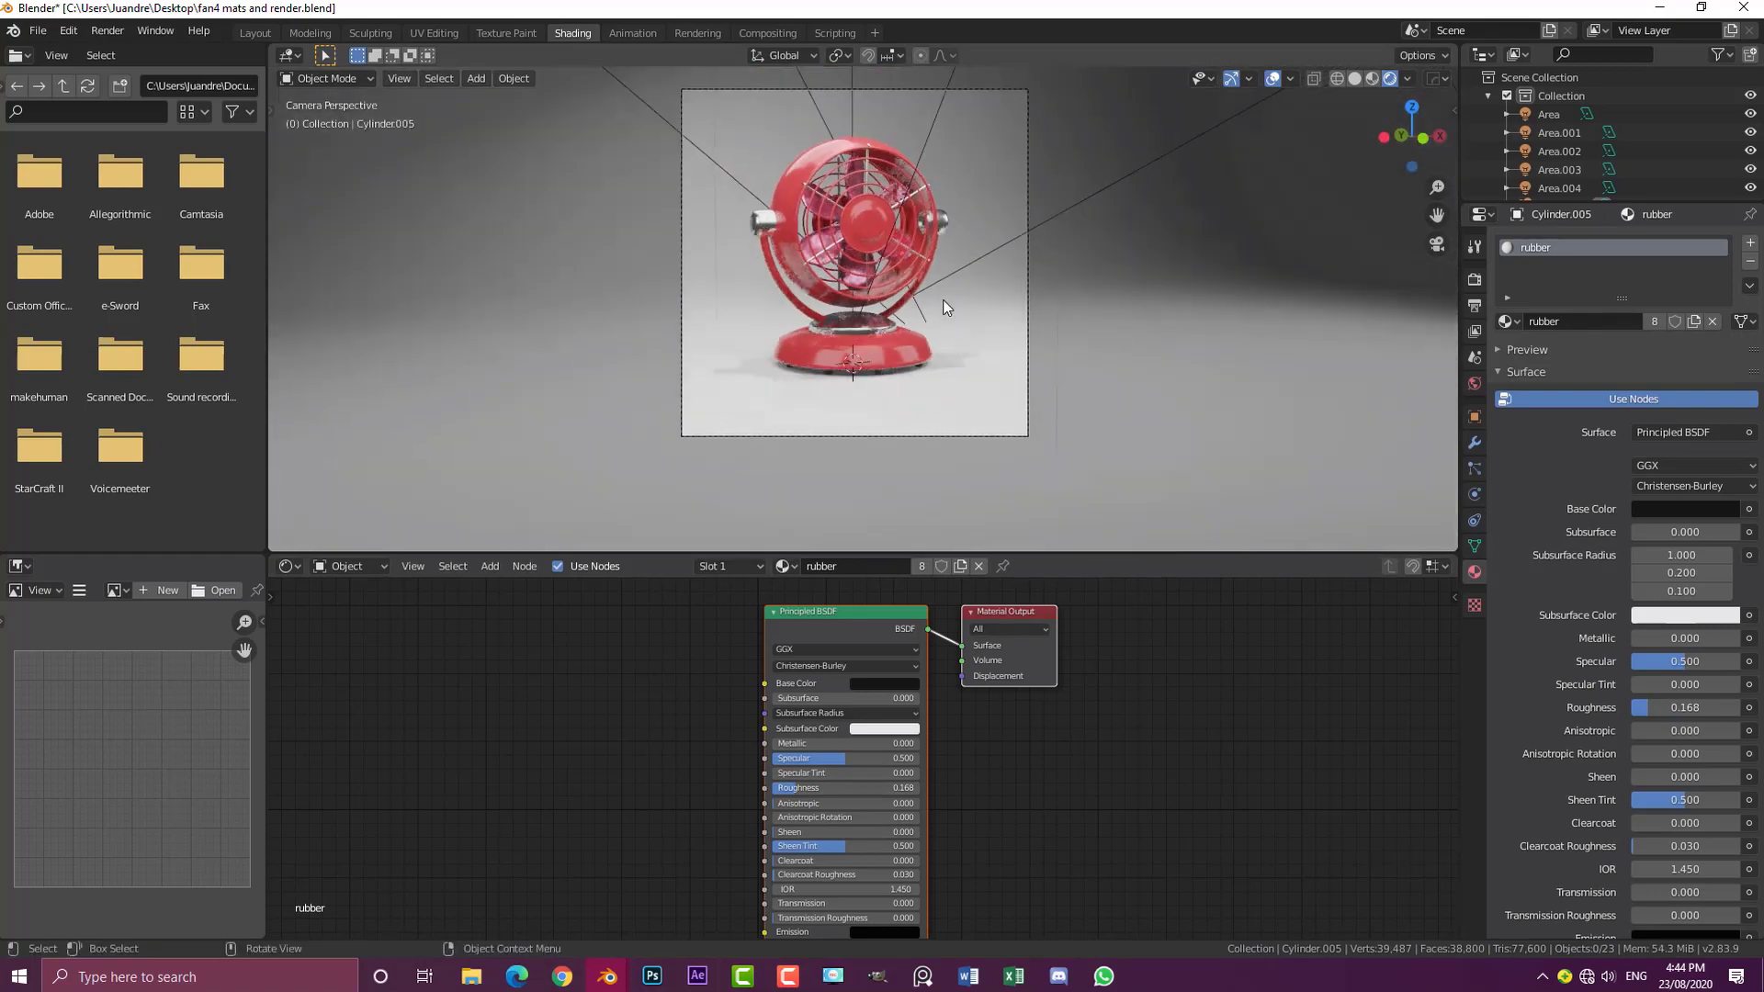
Step: Select the curved backdrop plane and set its floor material's base color to a light green
click(992, 194)
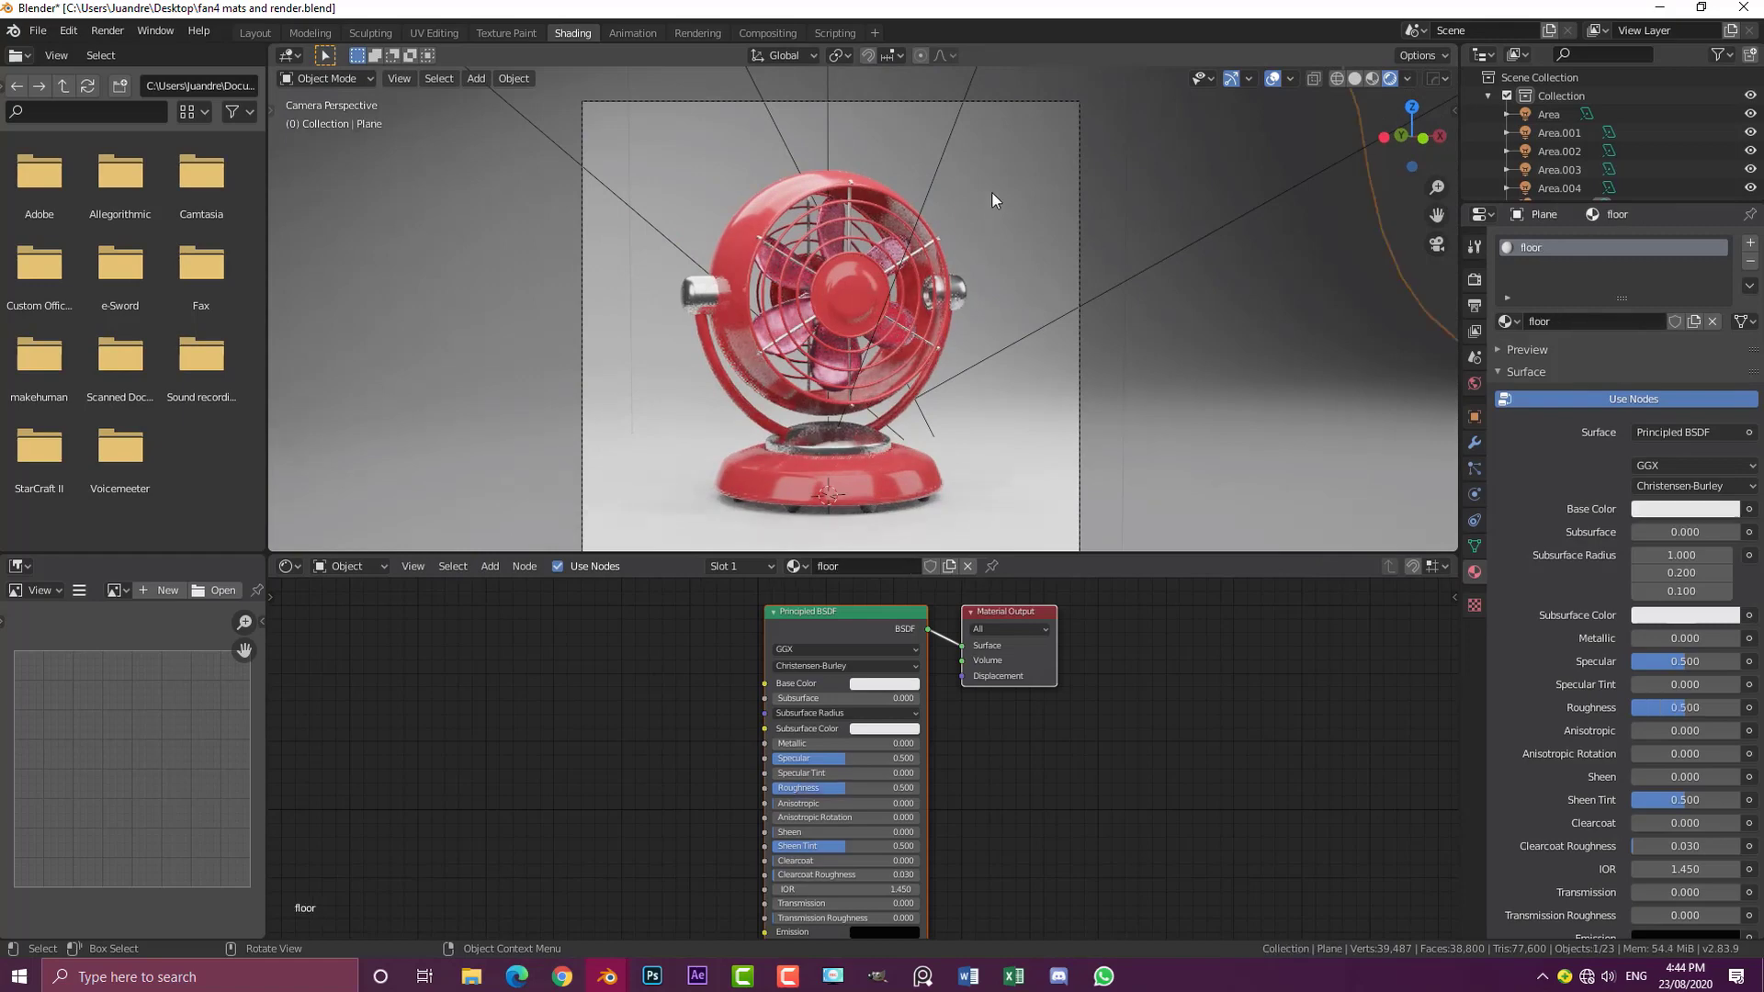
scroll(896, 371, down, 2)
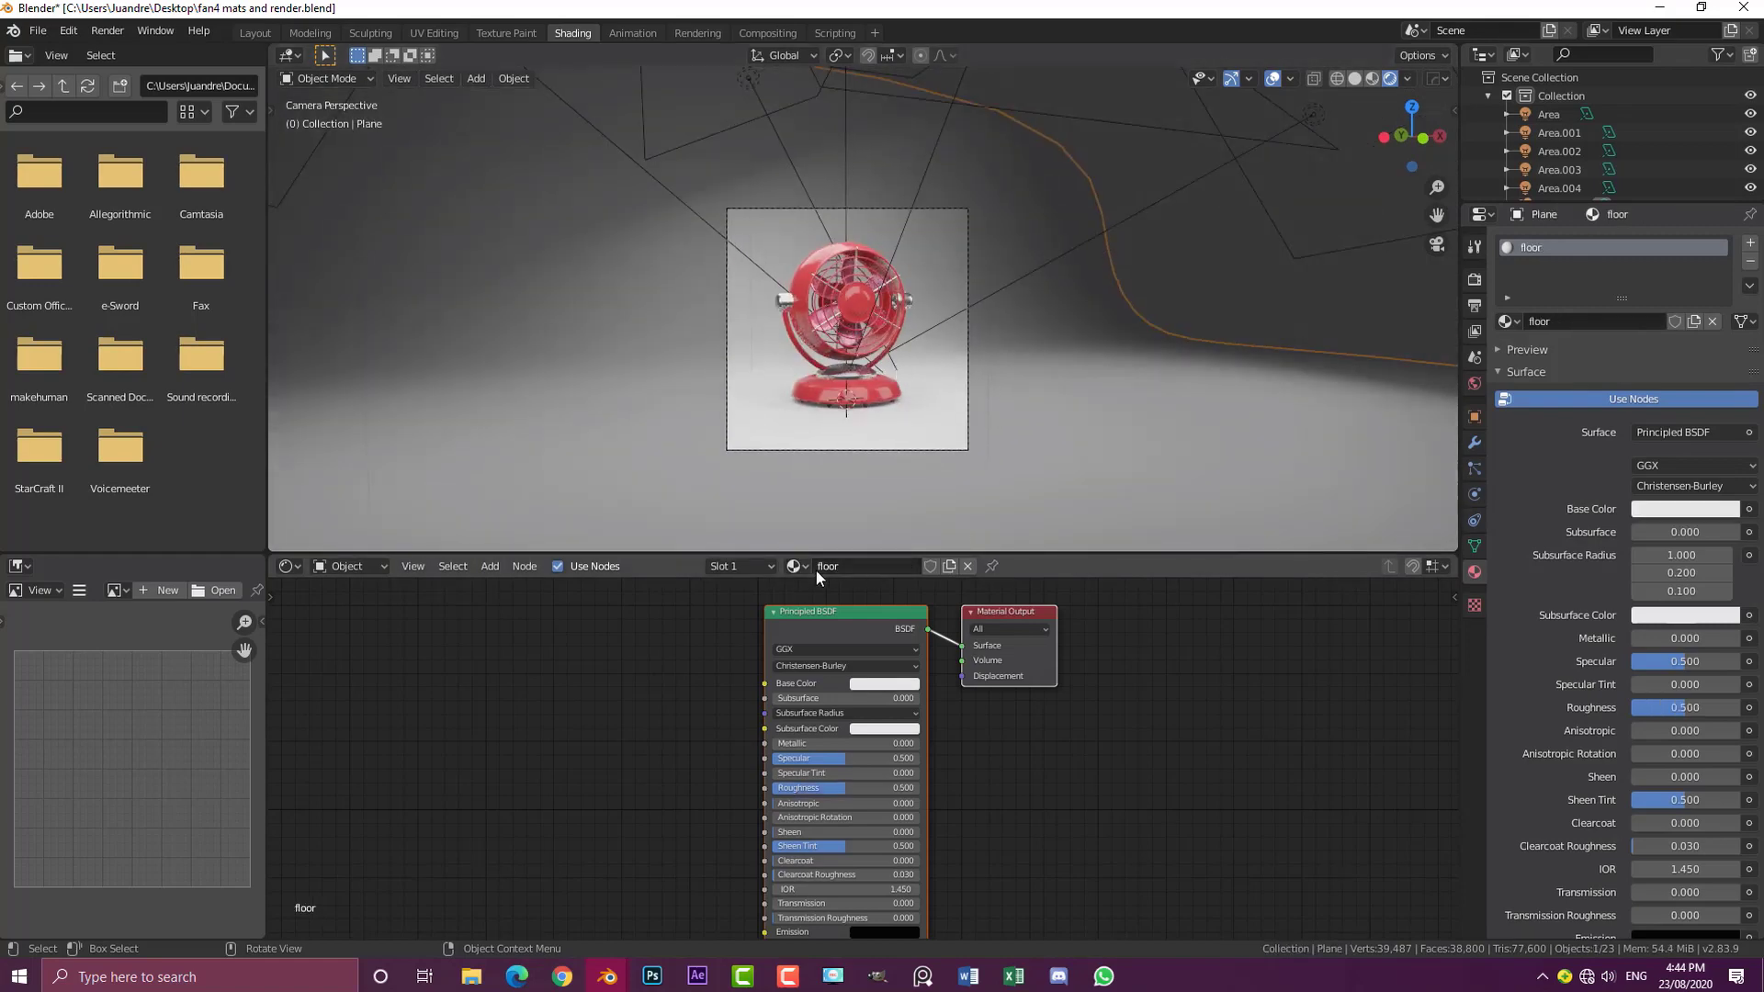
scroll(704, 621, up, 3)
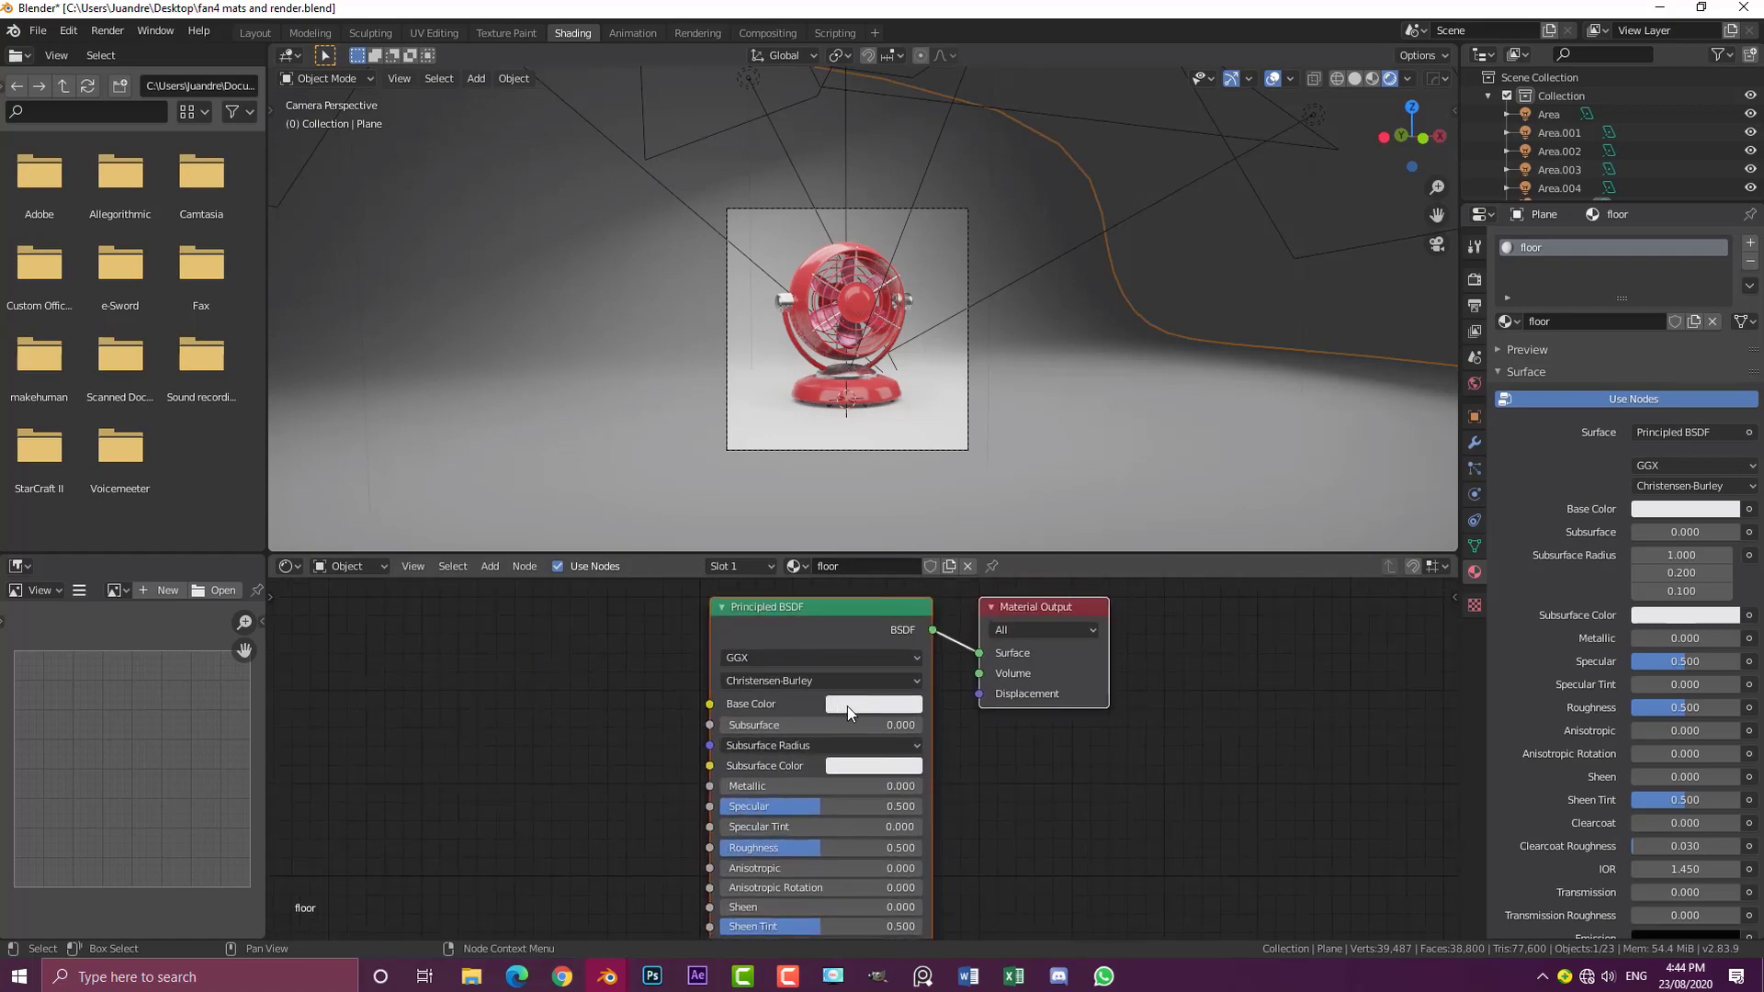
click(846, 706)
click(869, 503)
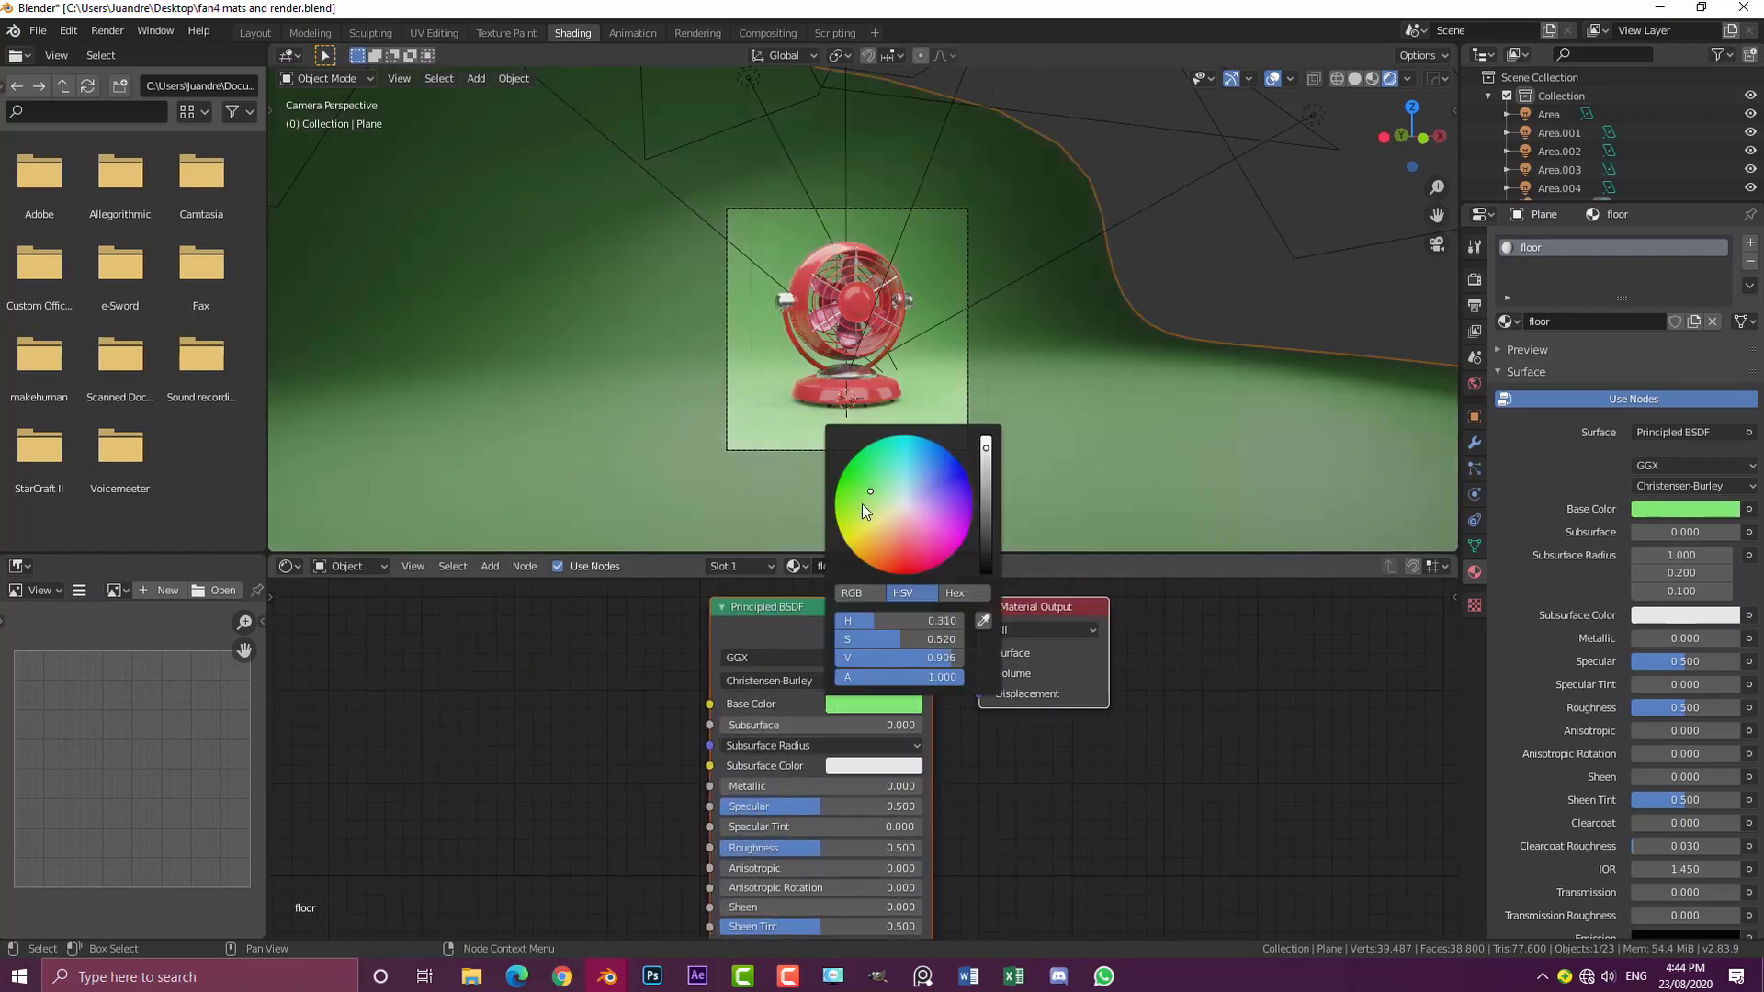
scroll(936, 316, up, 2)
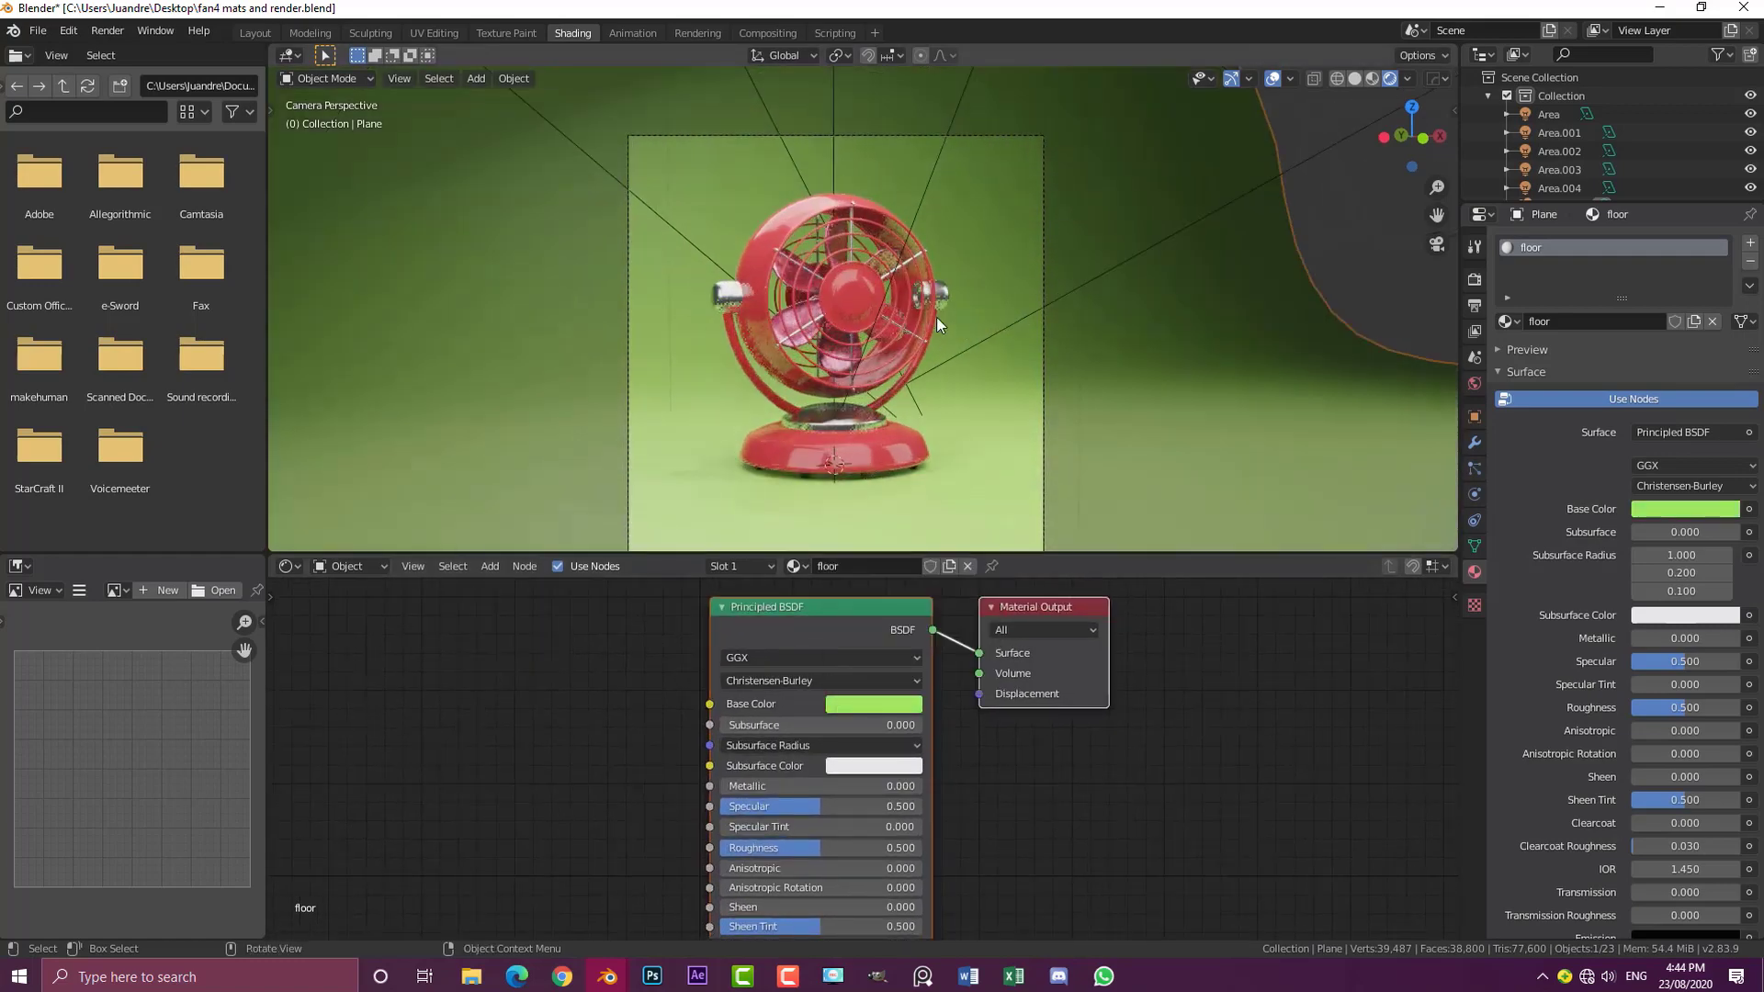
scroll(935, 317, up, 1)
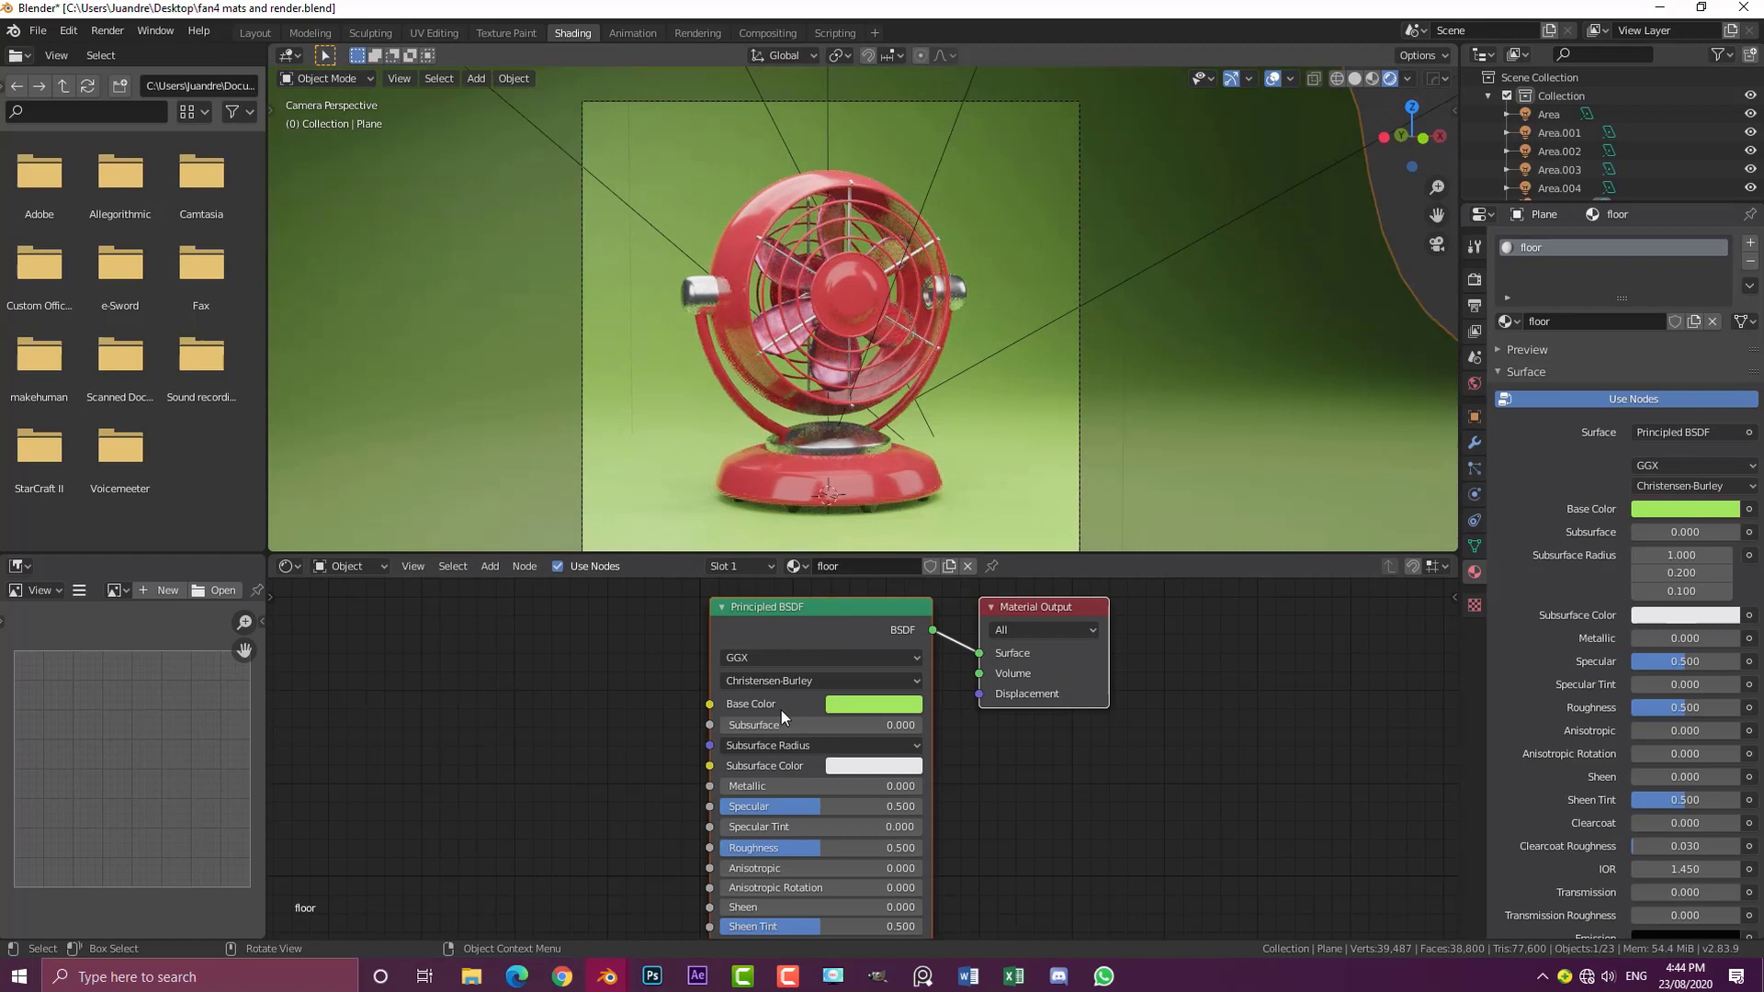
Step: Shift the floor material's base color to a yellow-green with hue 0.211, saturation 0.638 and value 0.789
click(858, 705)
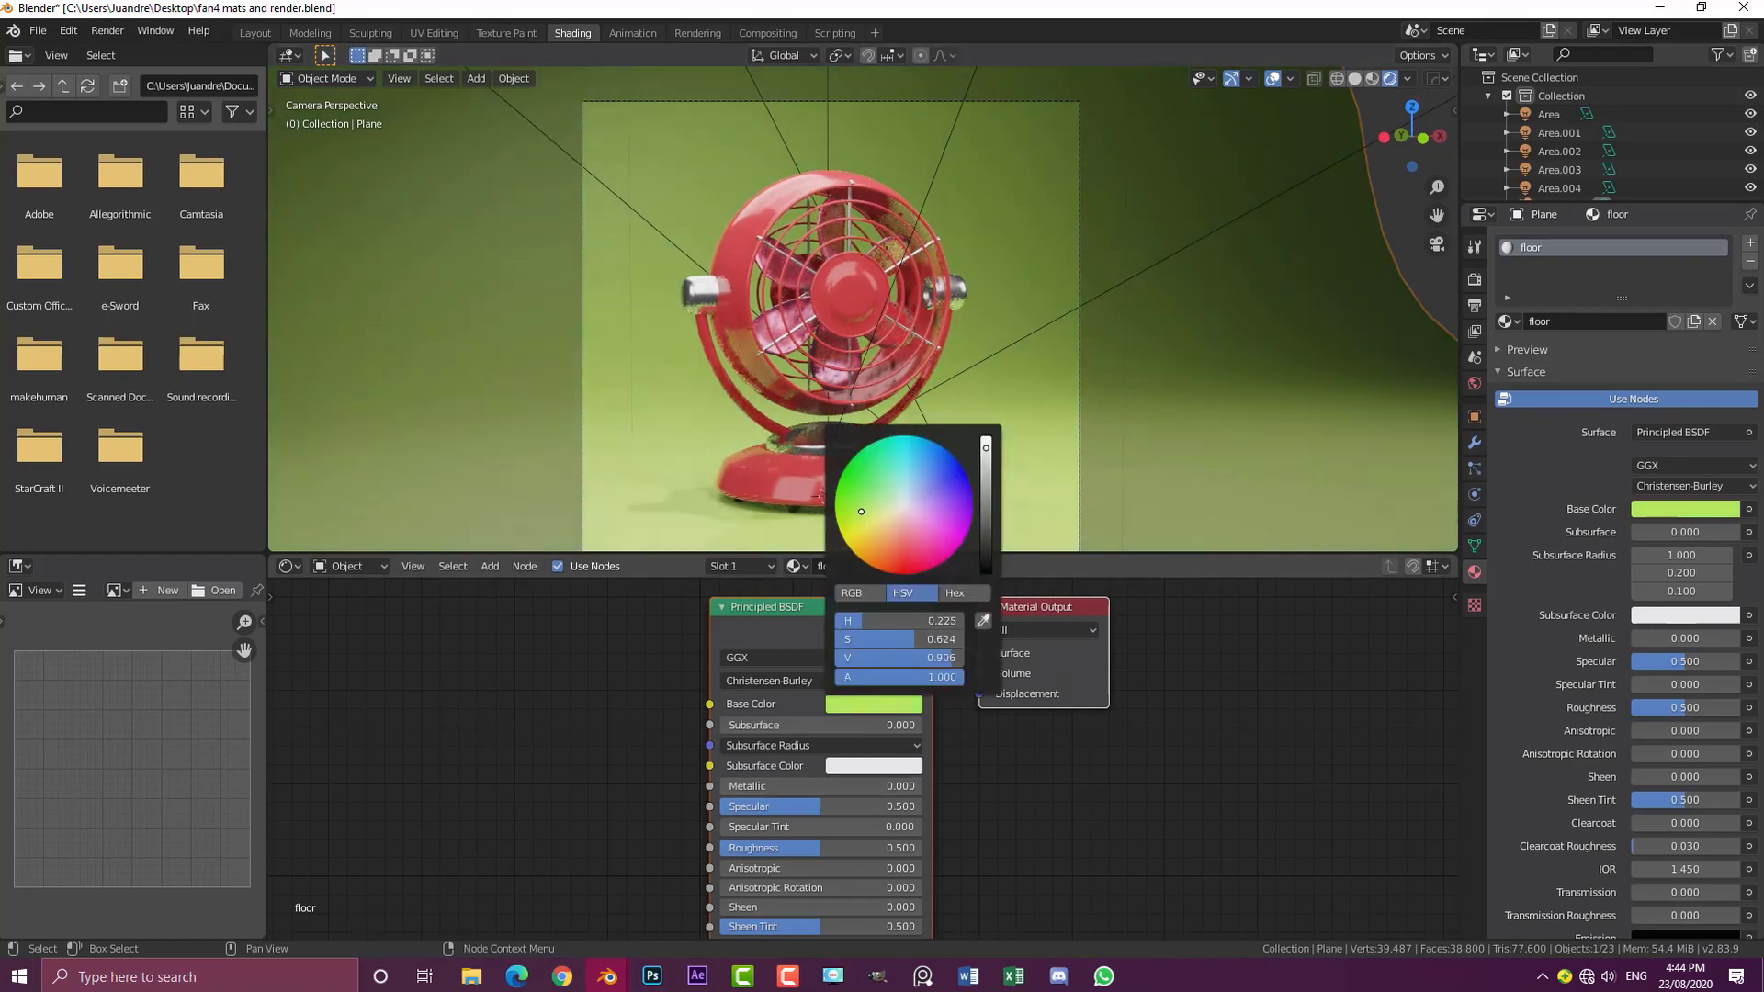
scroll(872, 327, down, 2)
scroll(873, 327, up, 3)
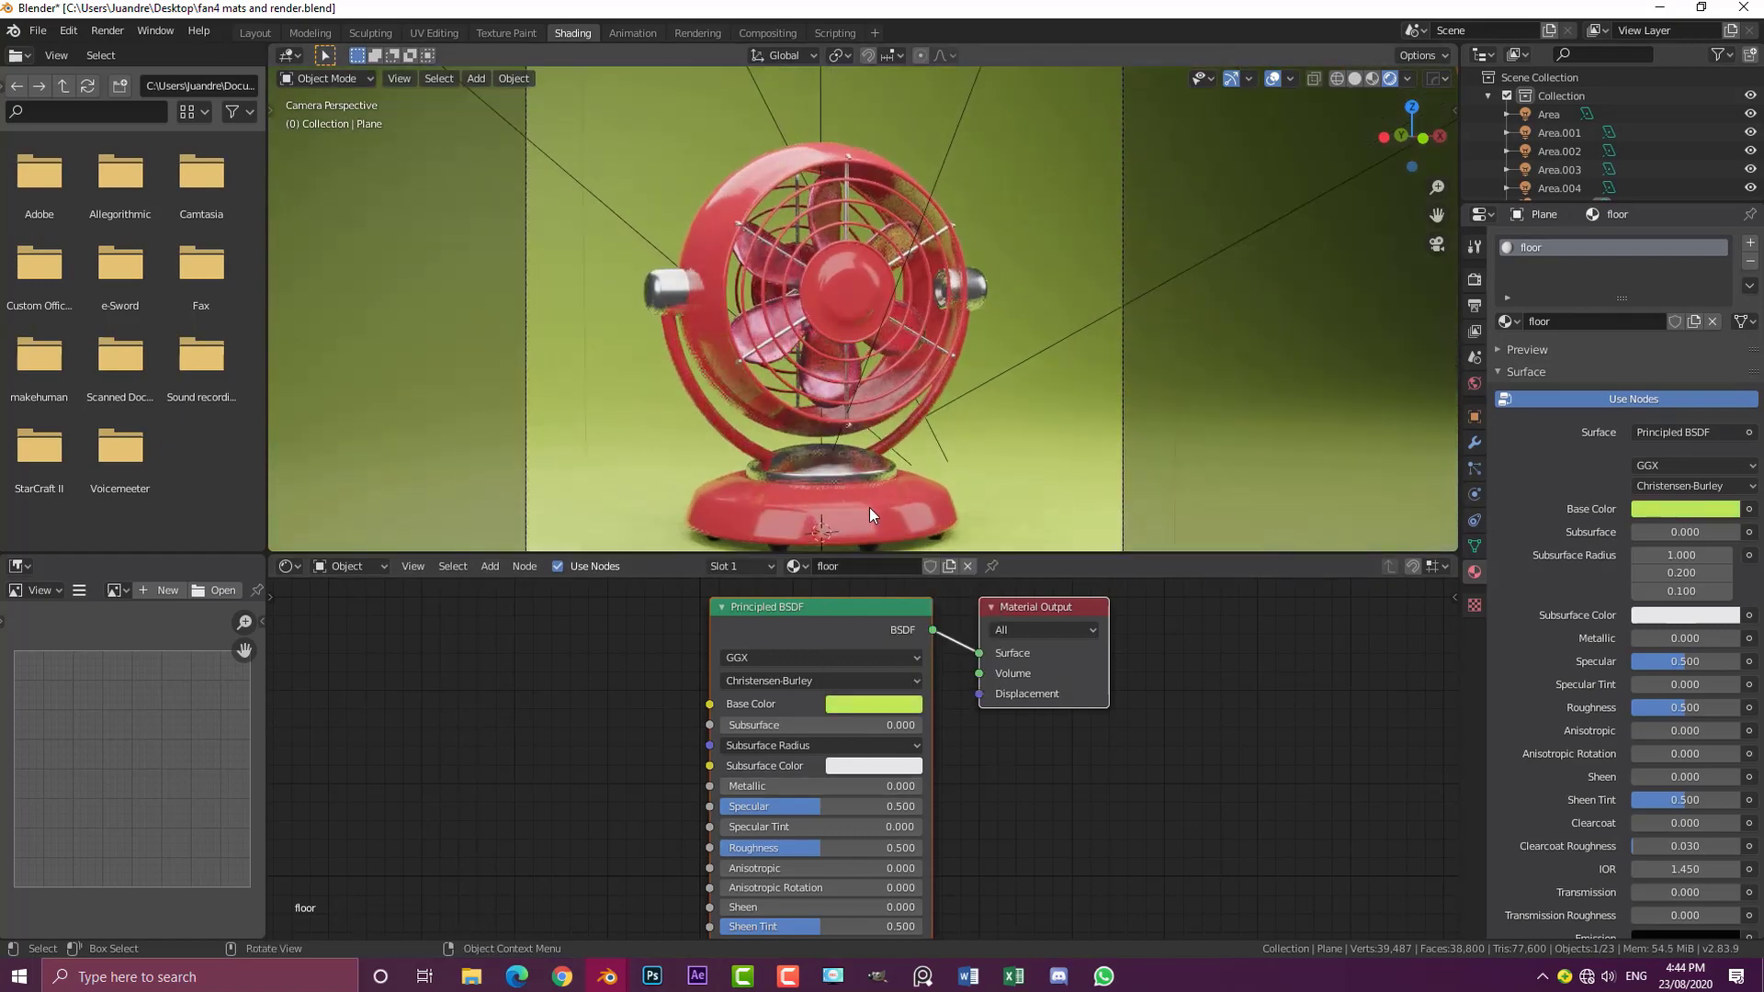
scroll(882, 335, down, 2)
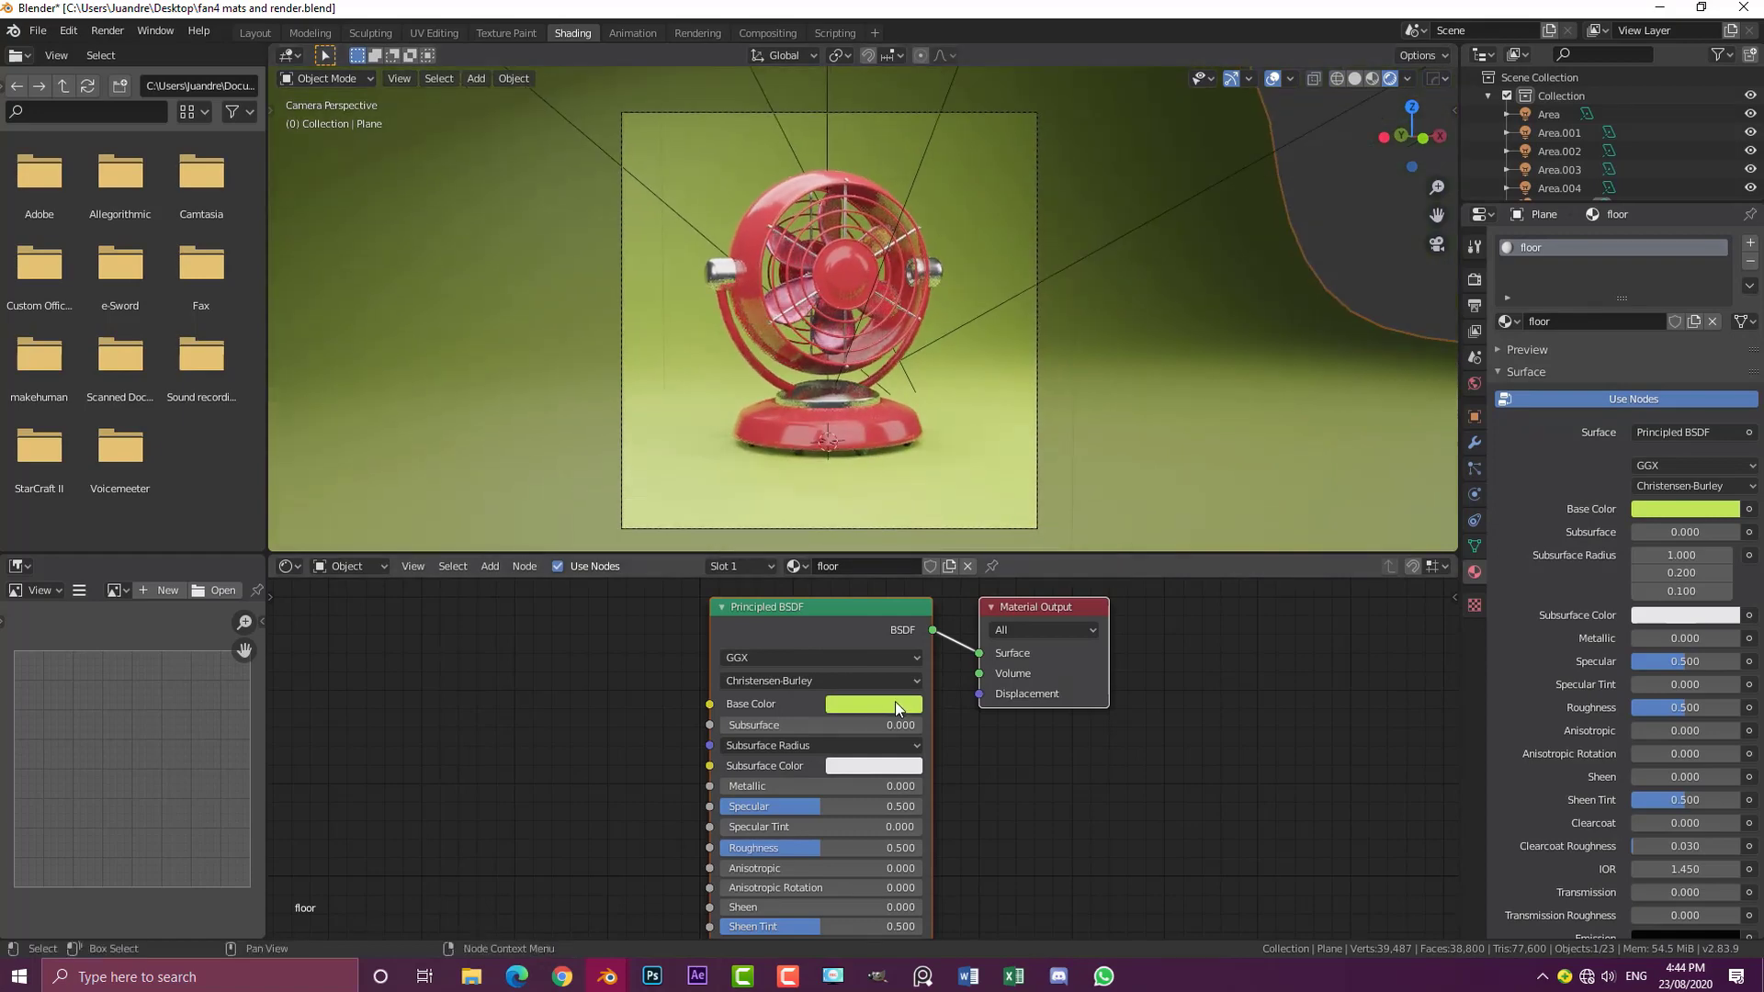
click(895, 703)
mouse_move(988, 455)
mouse_down()
mouse_move(987, 570)
mouse_move(986, 440)
mouse_move(986, 462)
mouse_up()
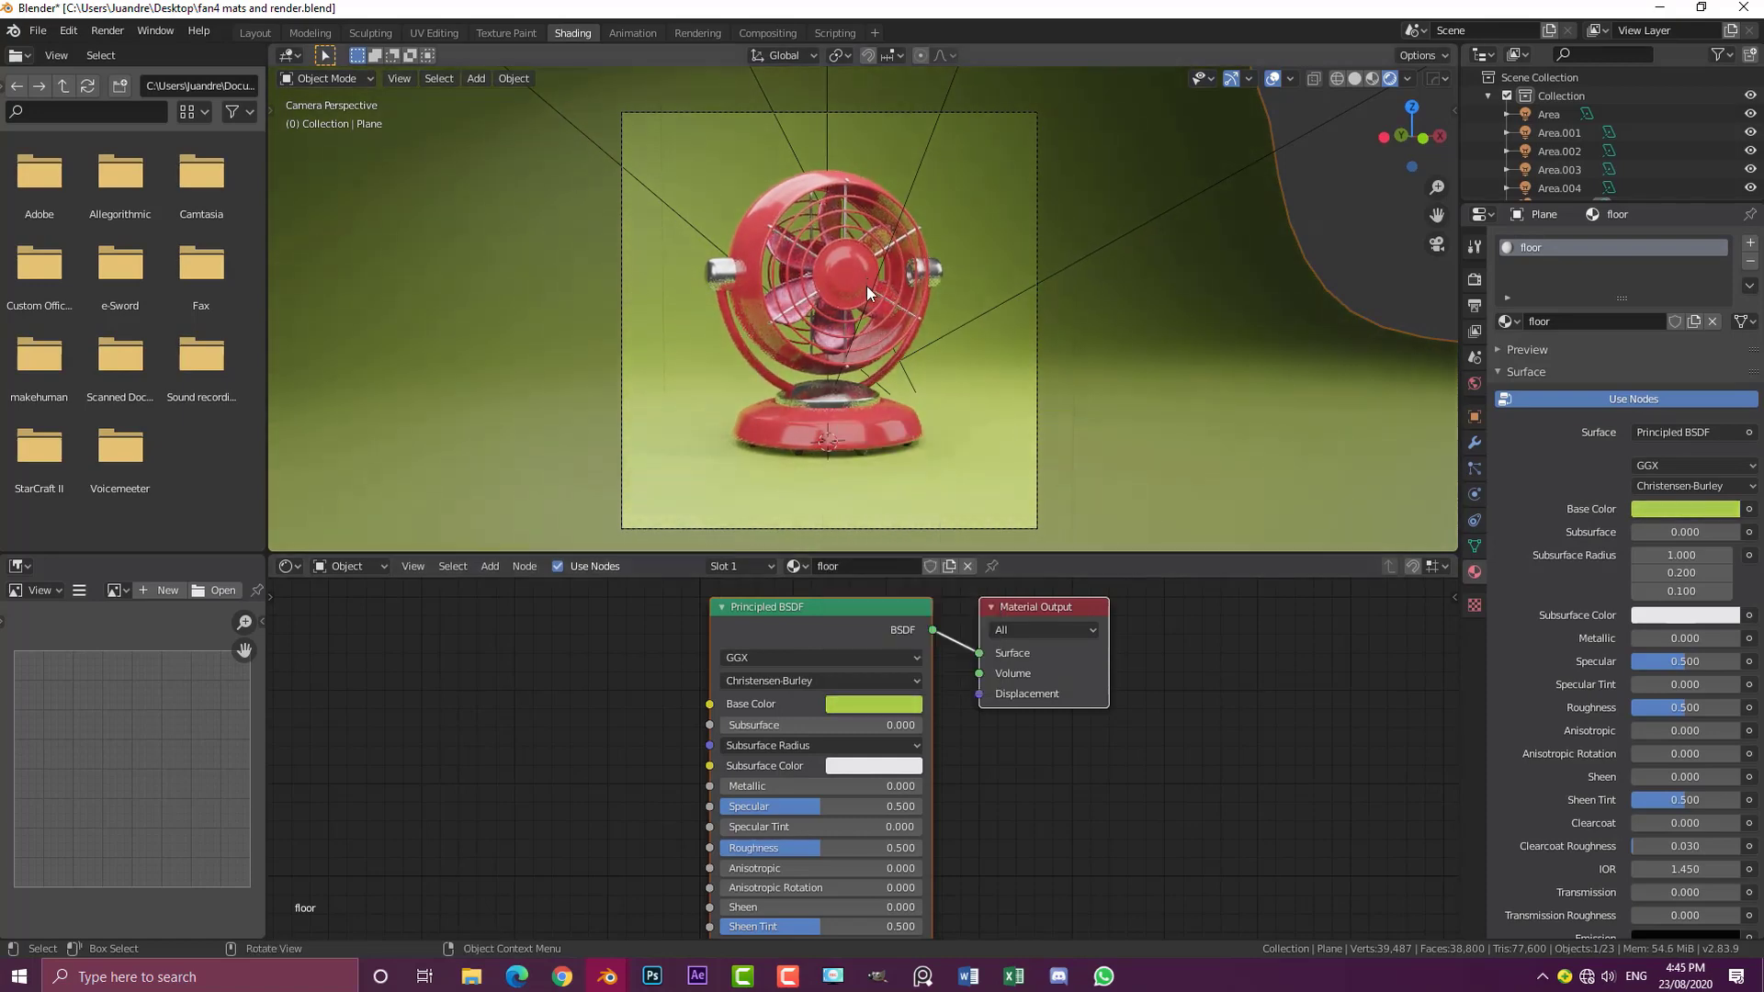
Step: Check the fan against the backdrop, return to the camera view and set the floor material's roughness to 0.305
scroll(994, 276, up, 3)
scroll(882, 326, down, 3)
middle_drag(935, 380, 978, 381)
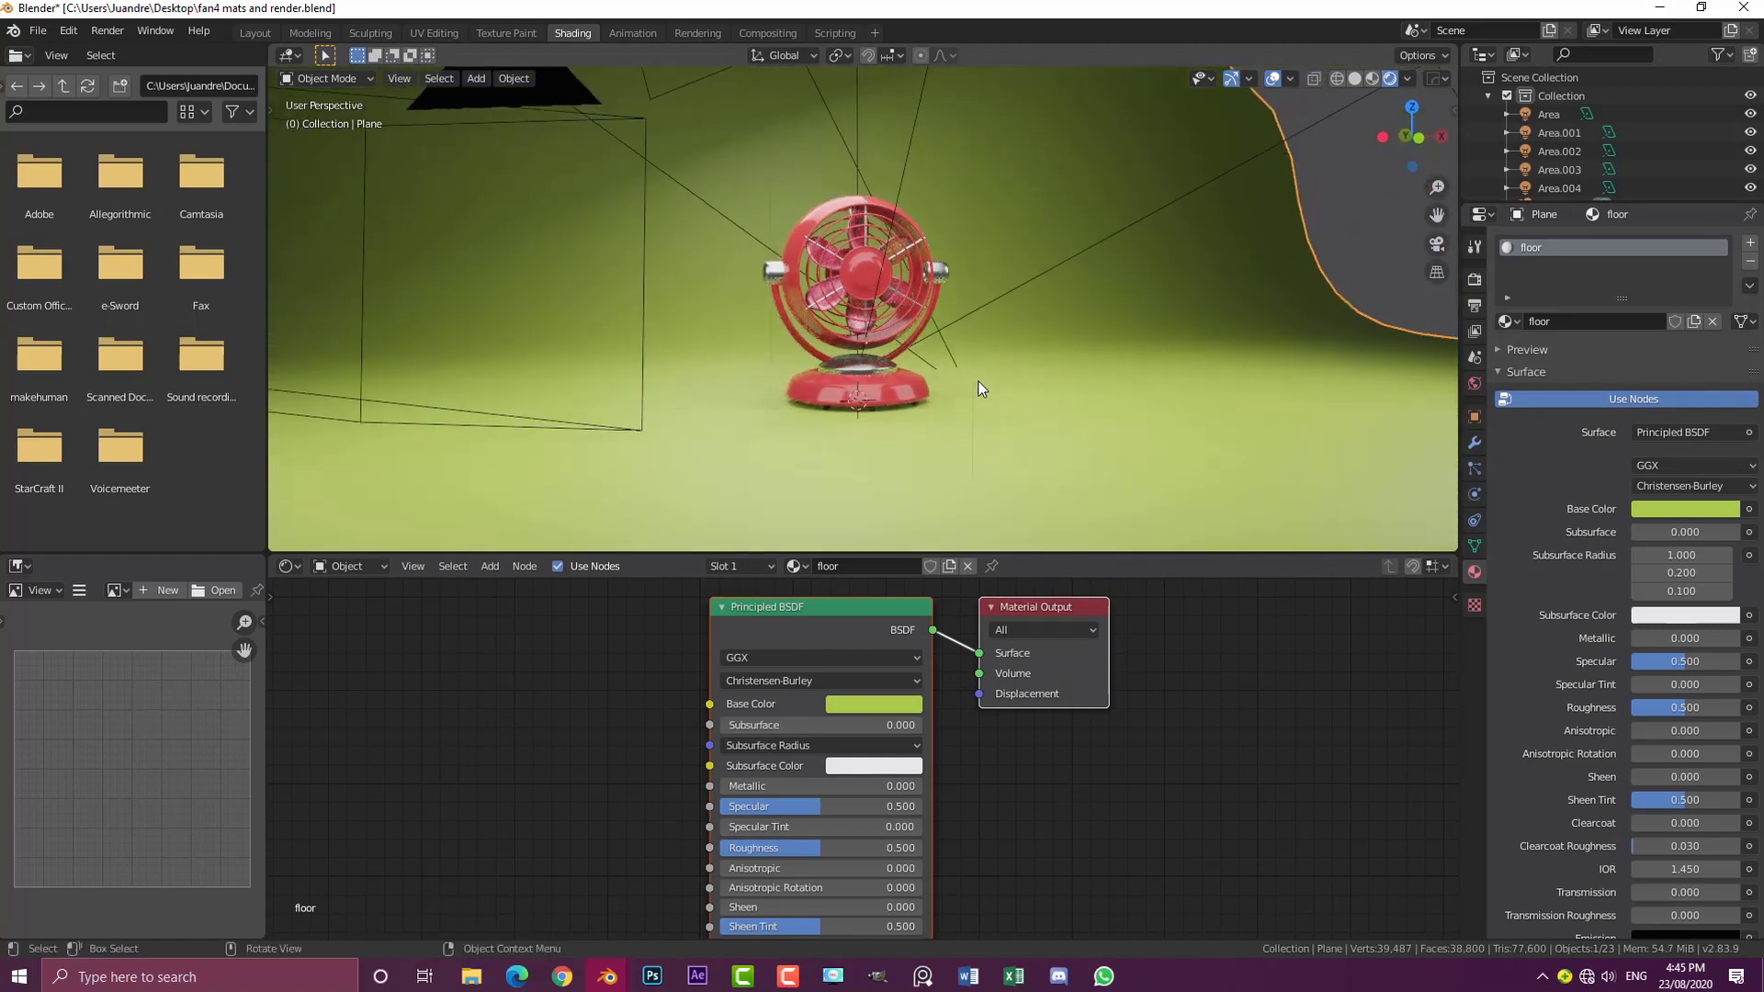
key(KP_0)
scroll(977, 381, up, 2)
drag(794, 847, 755, 847)
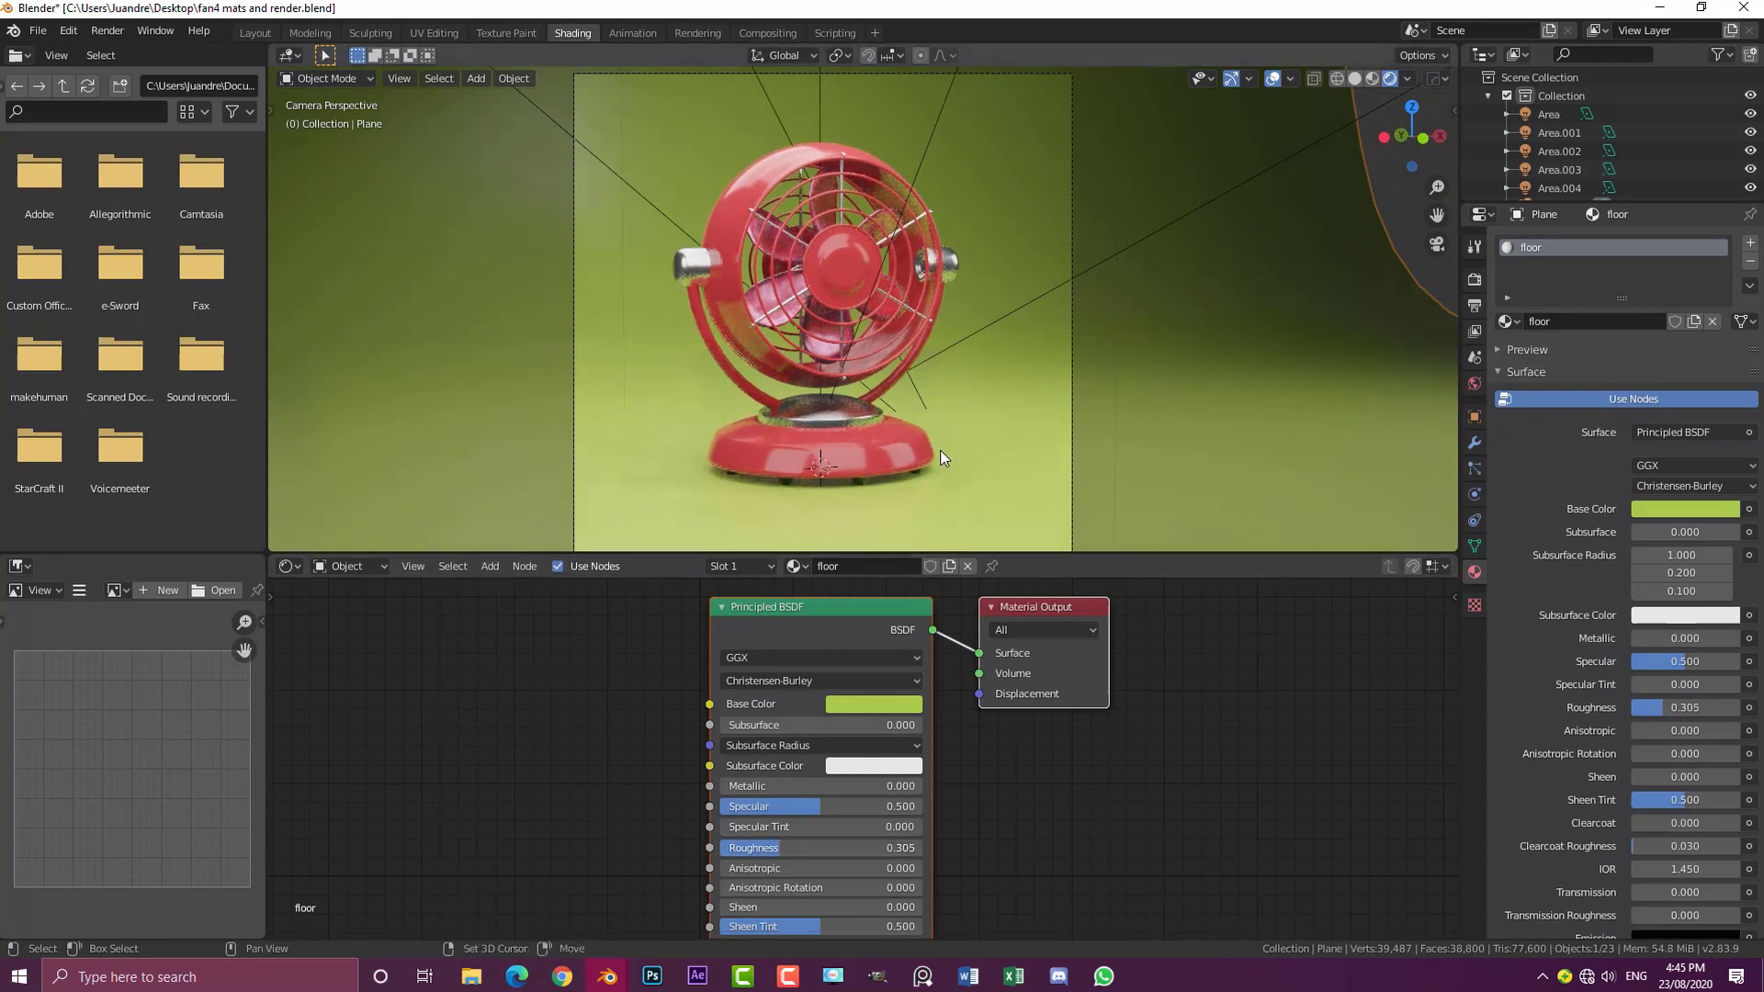
Step: Try darkening the floor material's base color to a deep olive green by lowering its HSV value
scroll(843, 418, up, 4)
click(917, 704)
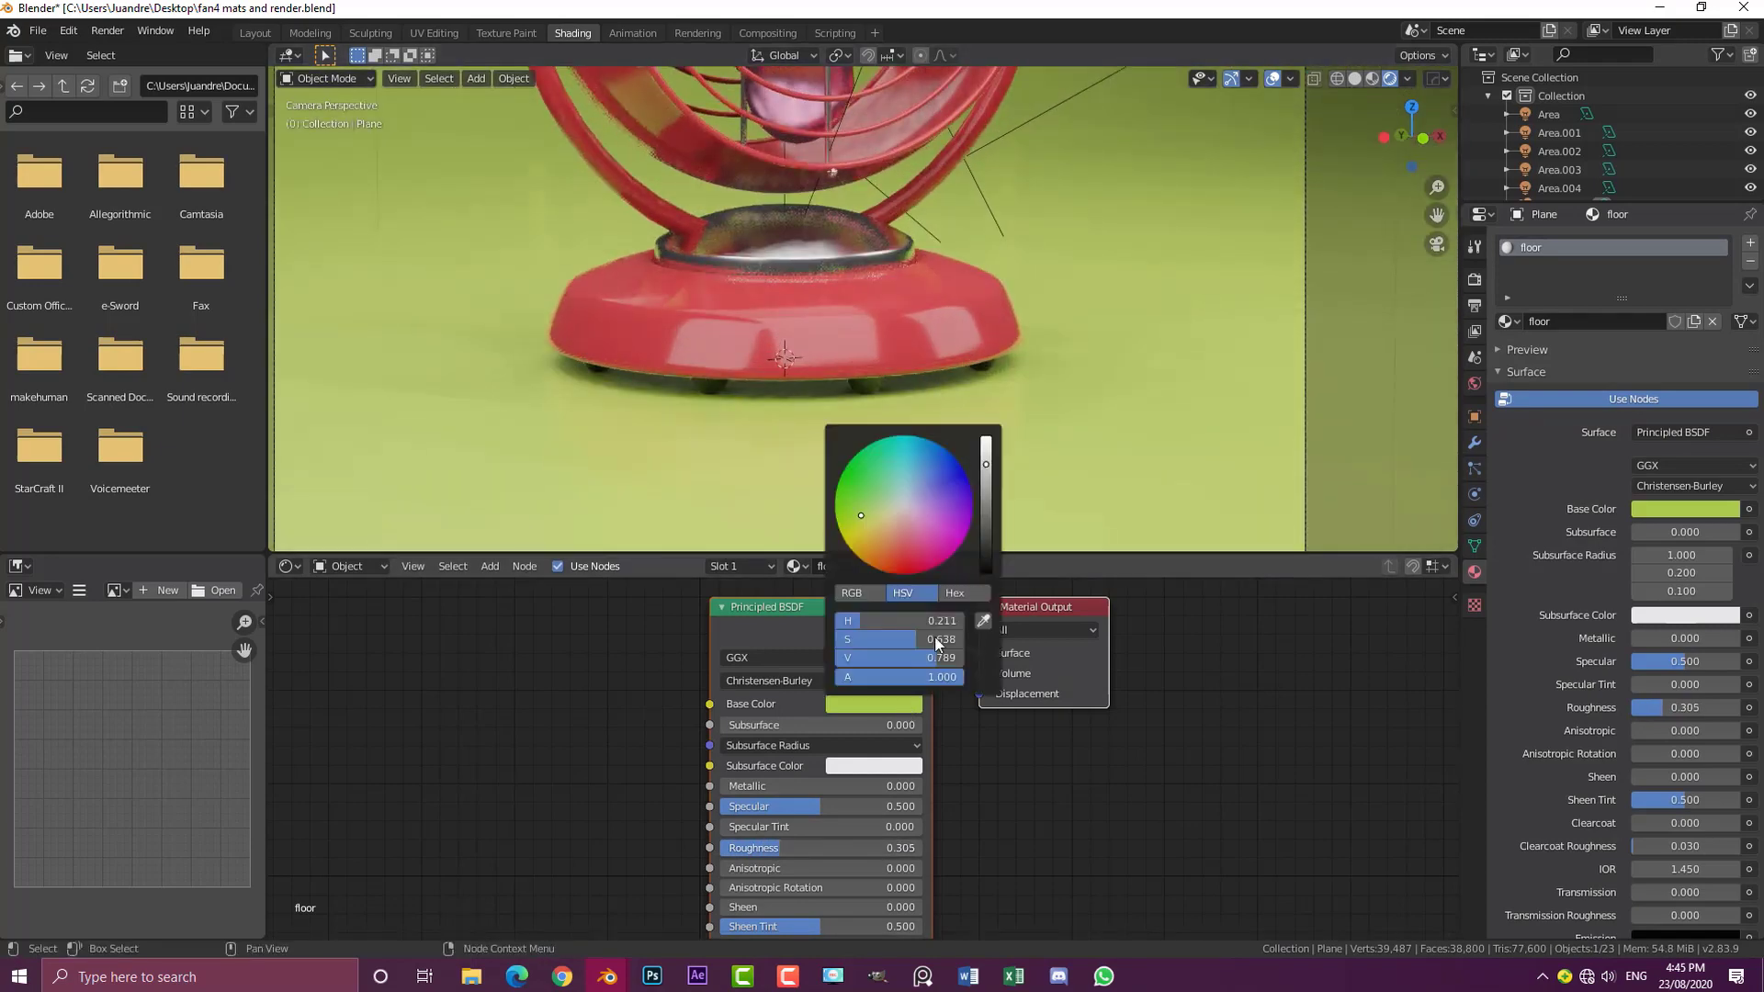
drag(936, 655, 882, 655)
scroll(978, 323, down, 5)
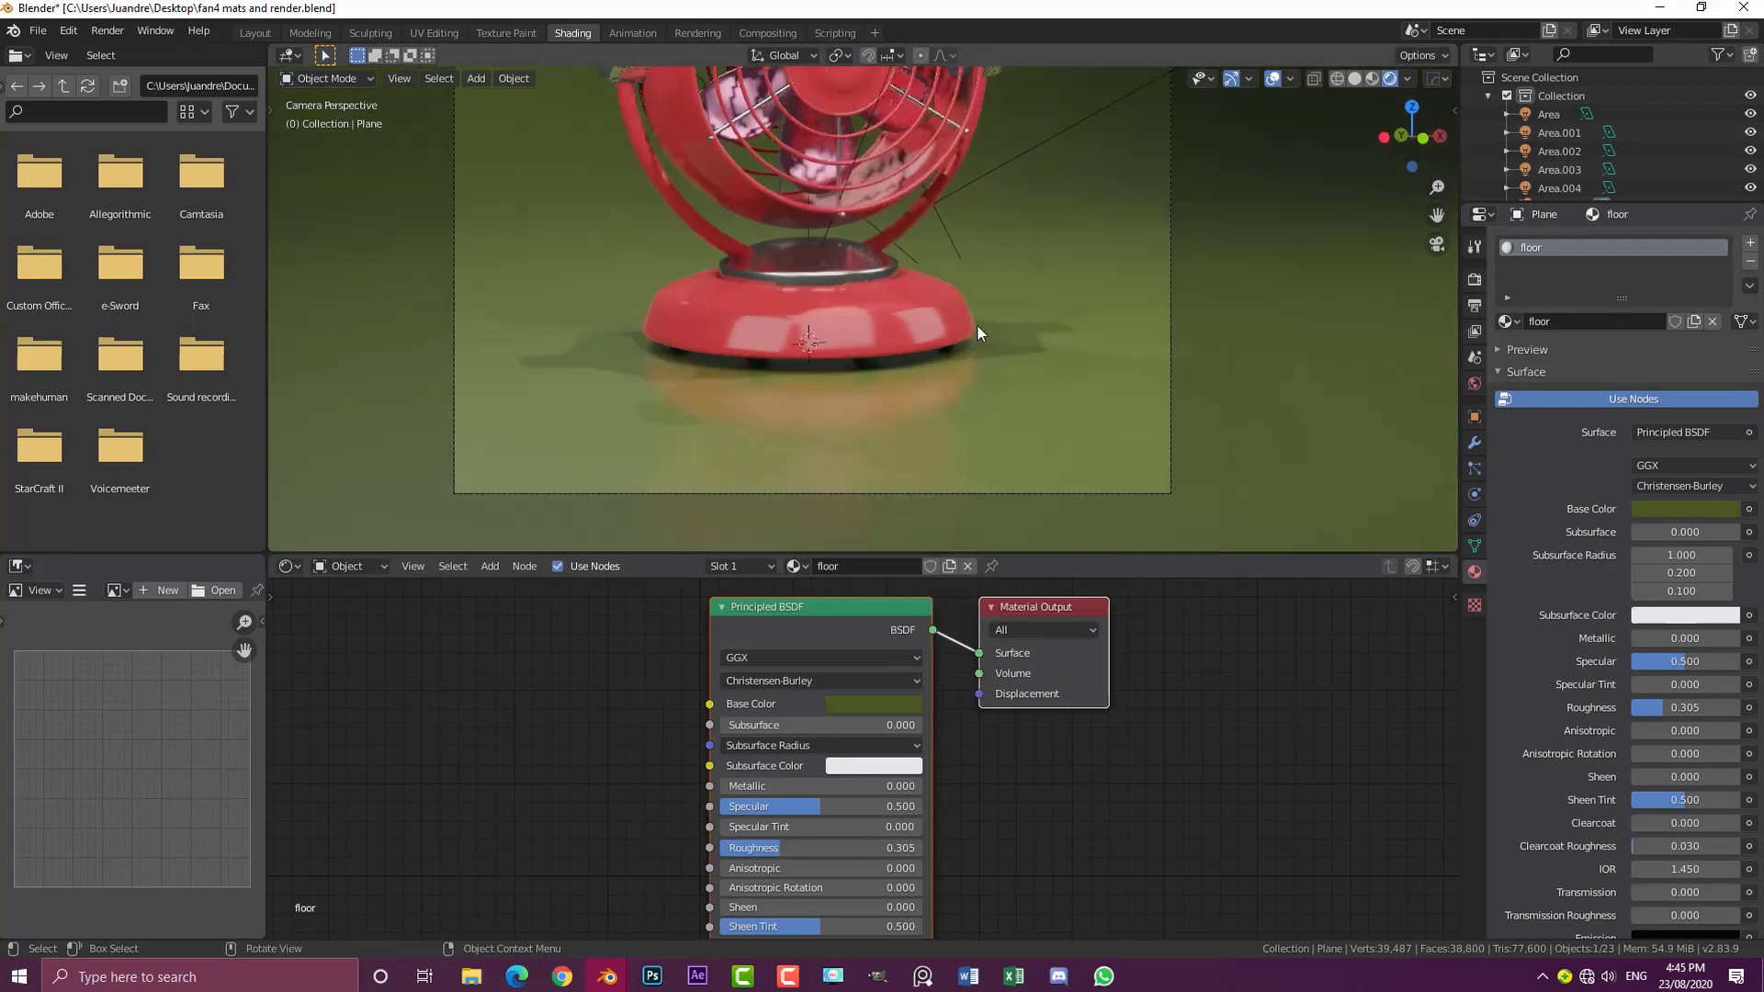
Step: Brighten the floor material's base color to a light yellow-green
click(899, 702)
drag(984, 559, 986, 441)
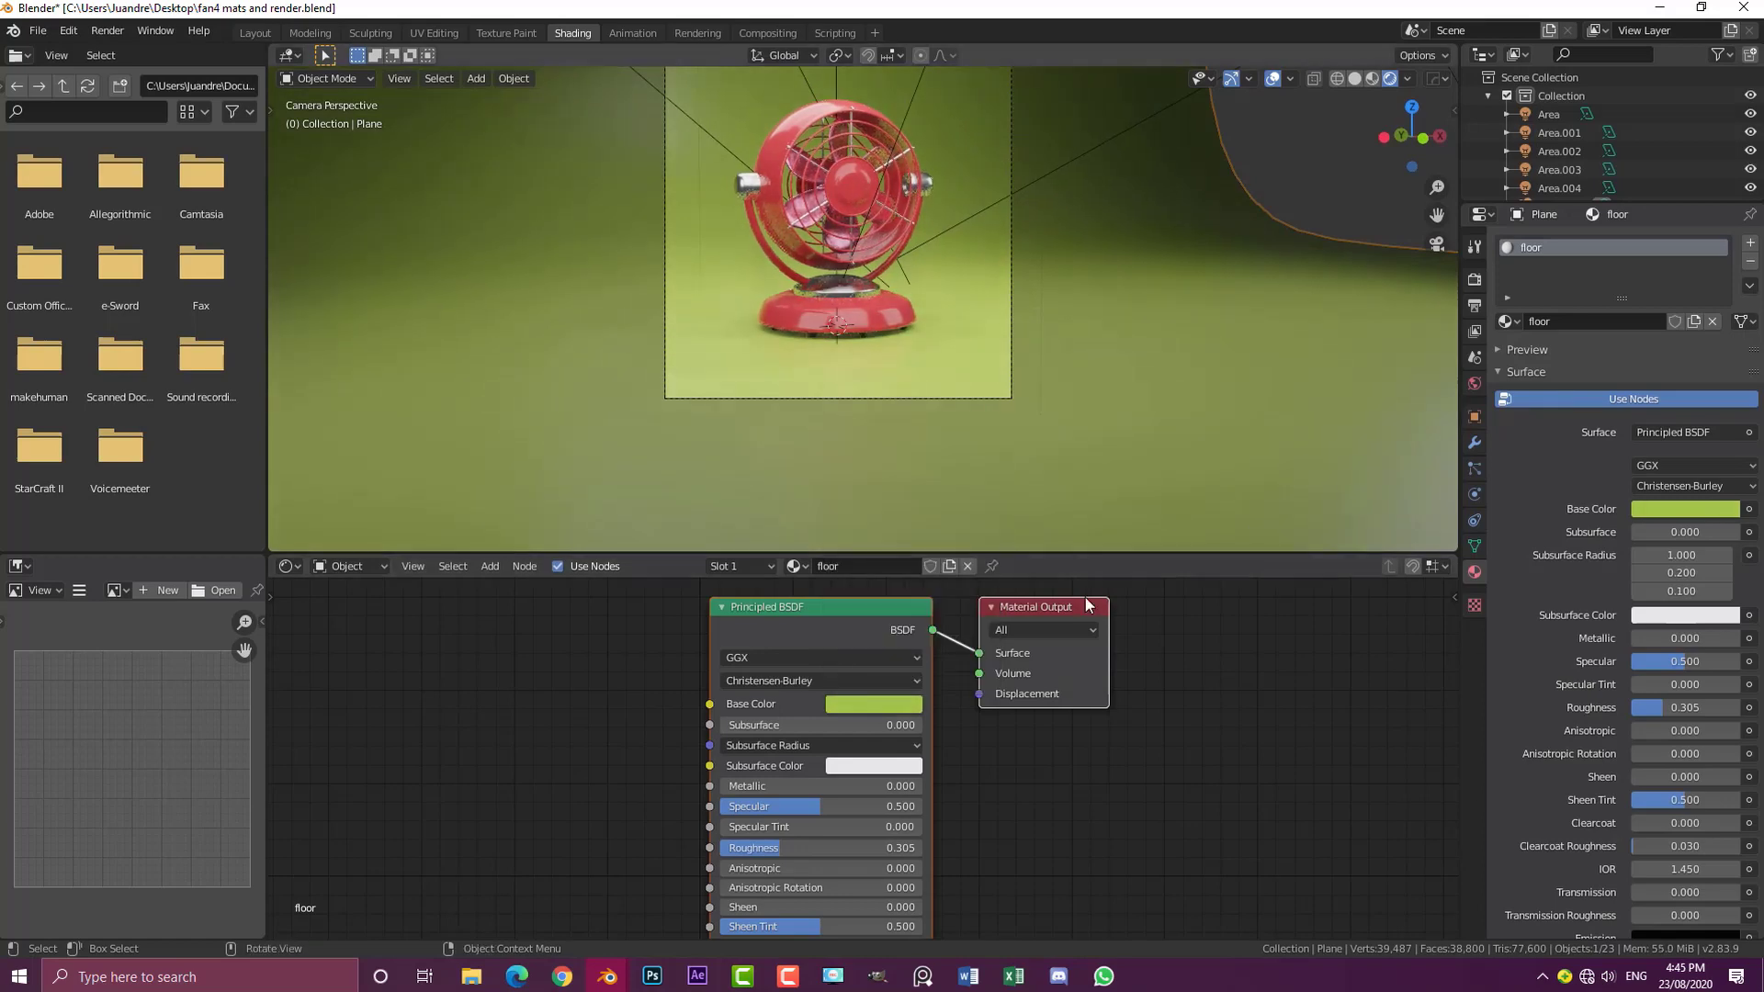
Step: Set the floor material's roughness to 0.436 and check how the fan's base reflects on it in the camera view
scroll(794, 388, up, 3)
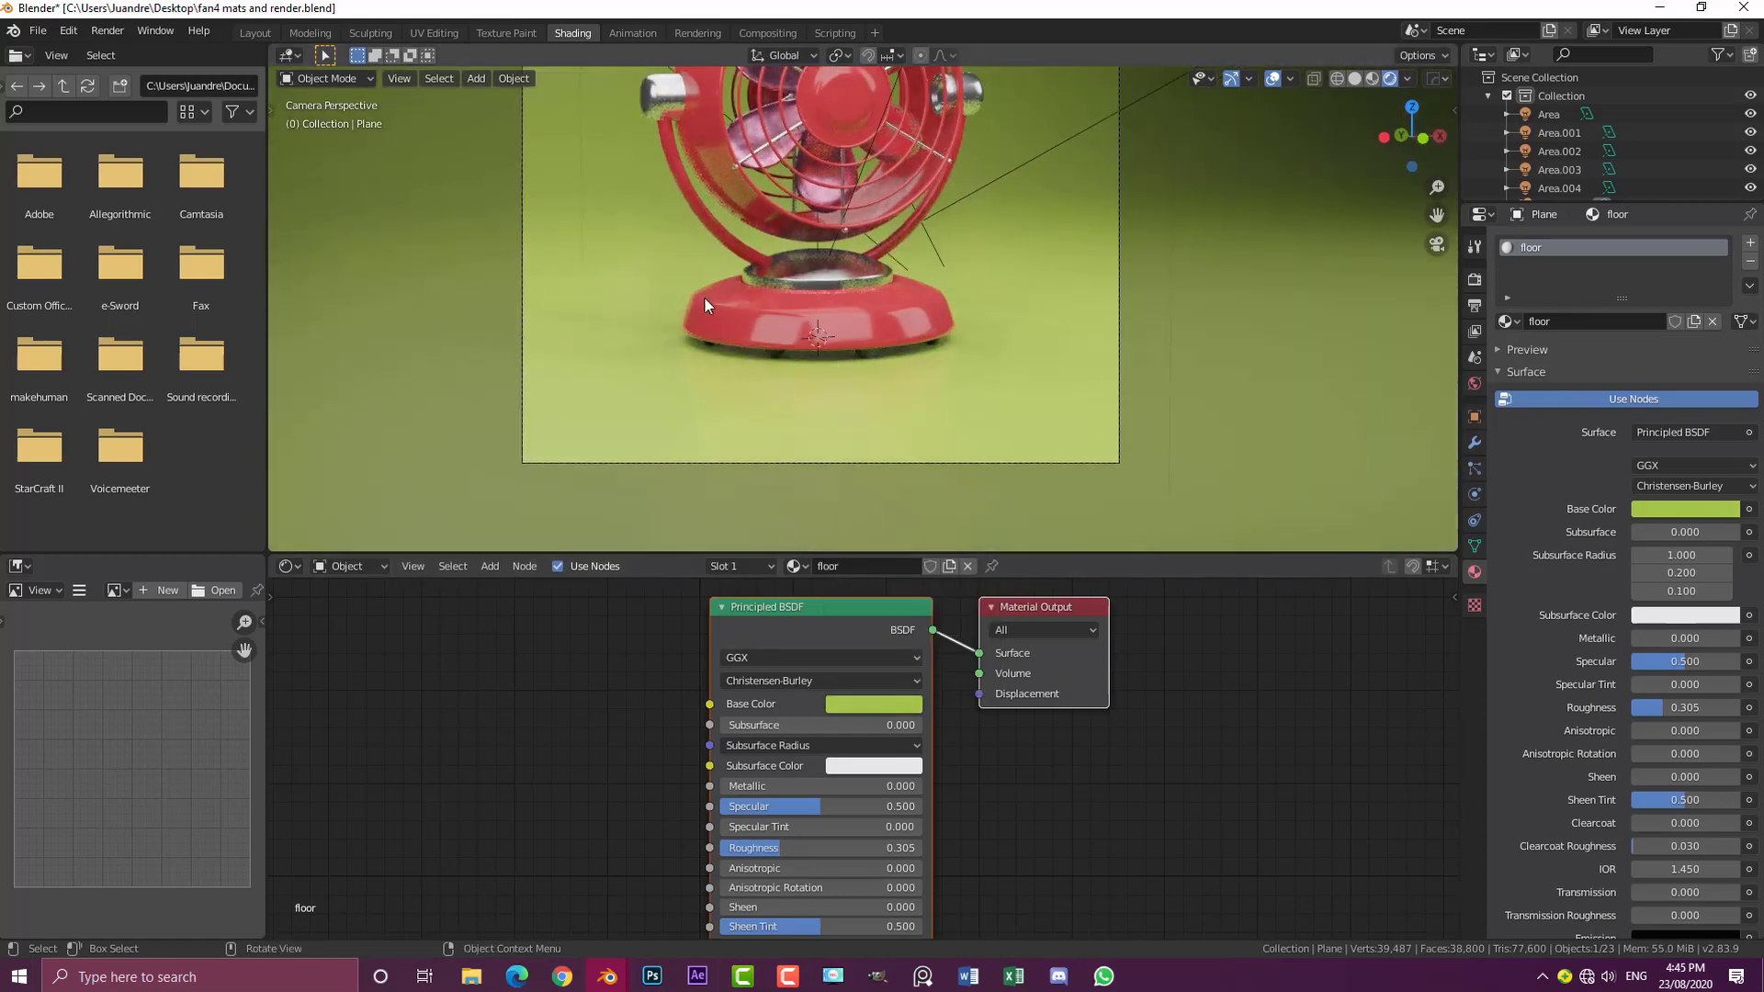
scroll(704, 296, down, 3)
drag(770, 847, 798, 847)
scroll(977, 262, down, 4)
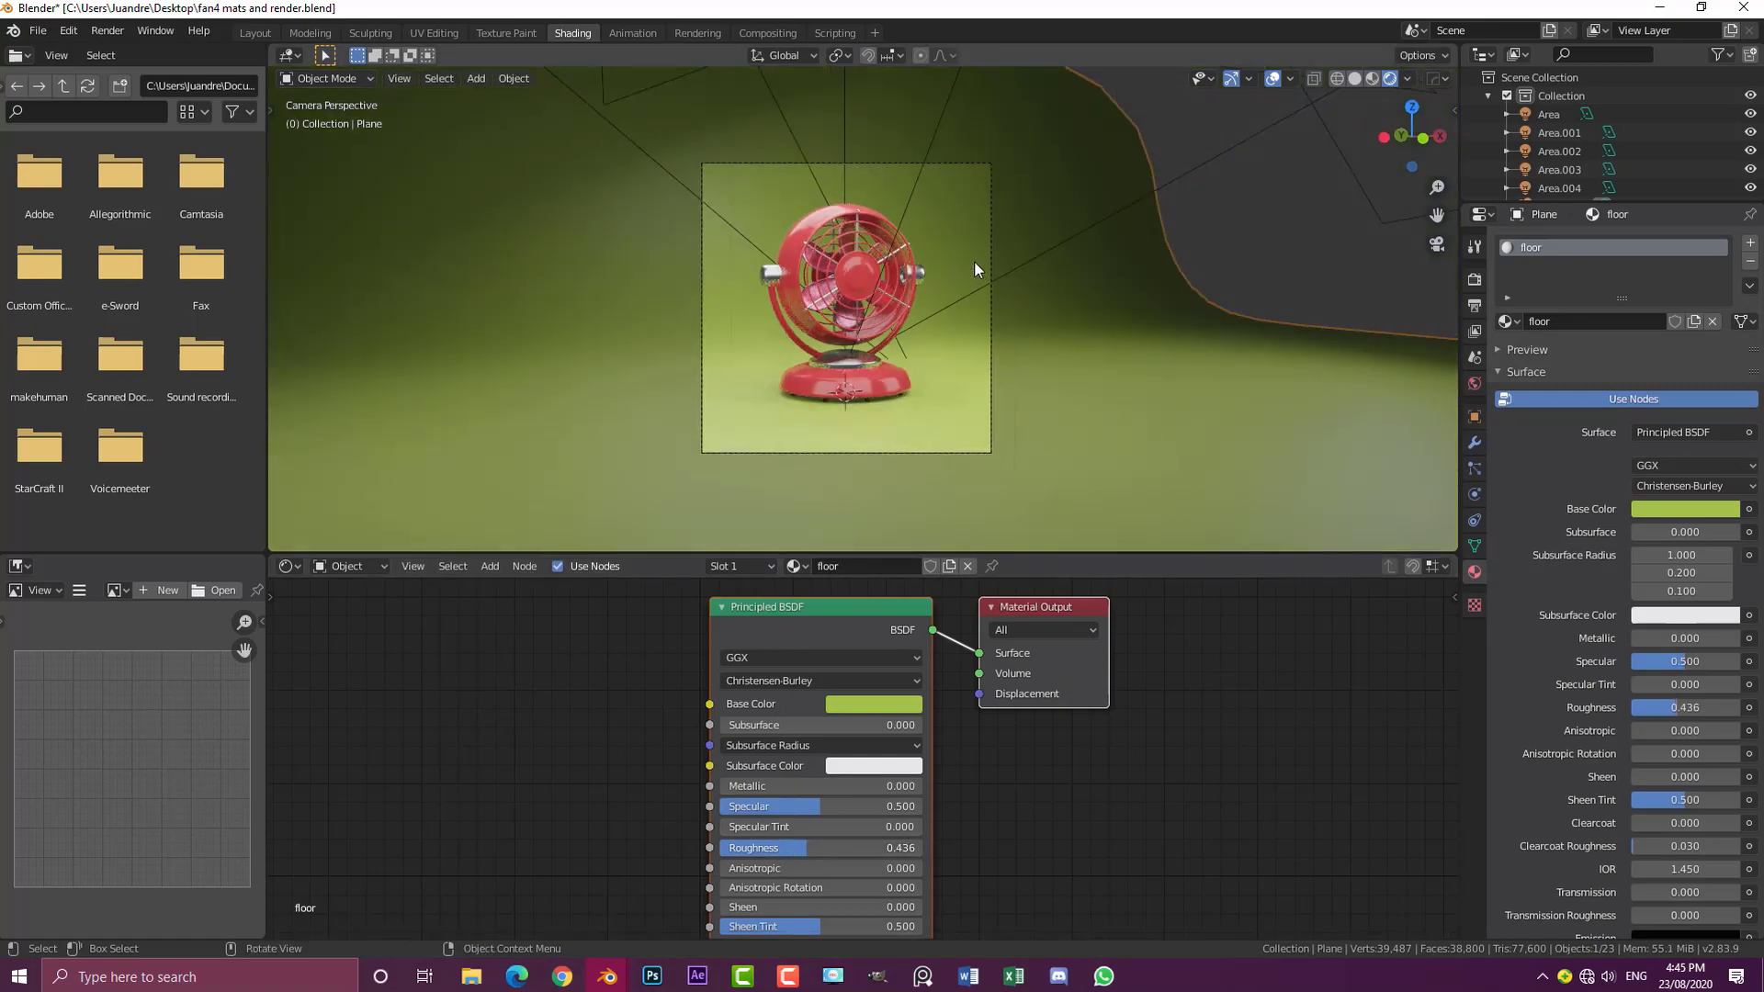
Step: Switch the viewport to solid shading, render the still image of the fan and examine the result up close
scroll(917, 252, up, 2)
key(z)
click(1051, 251)
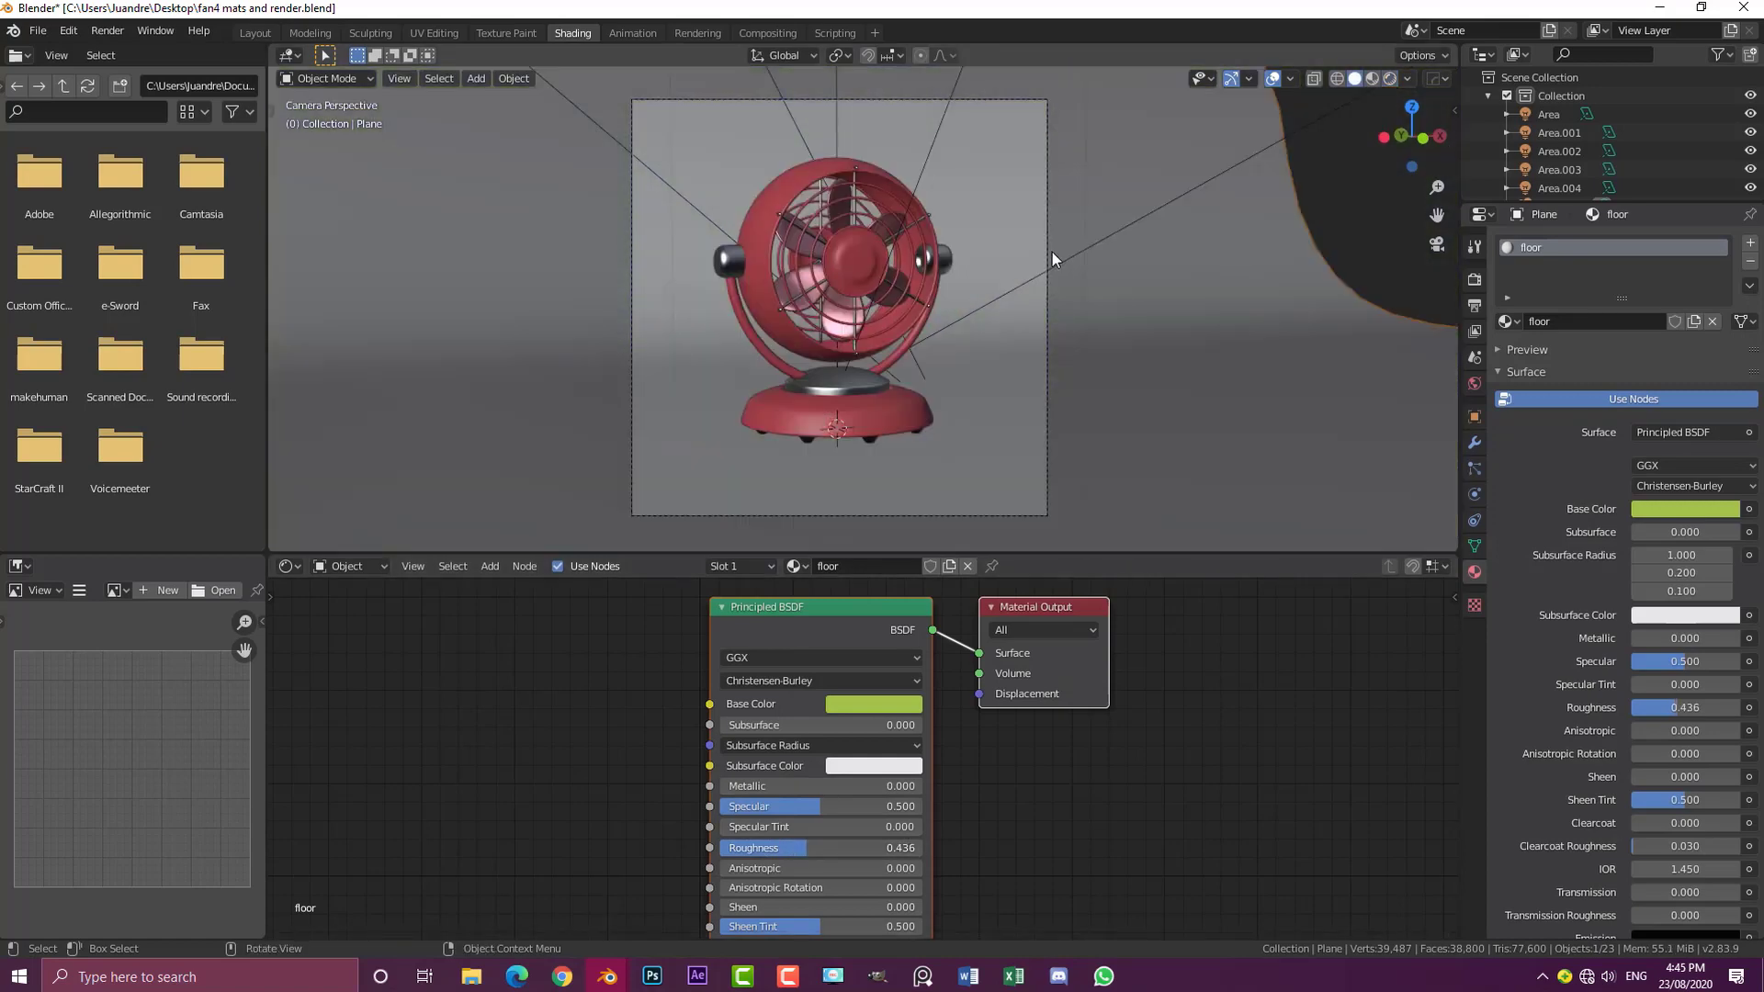
click(108, 30)
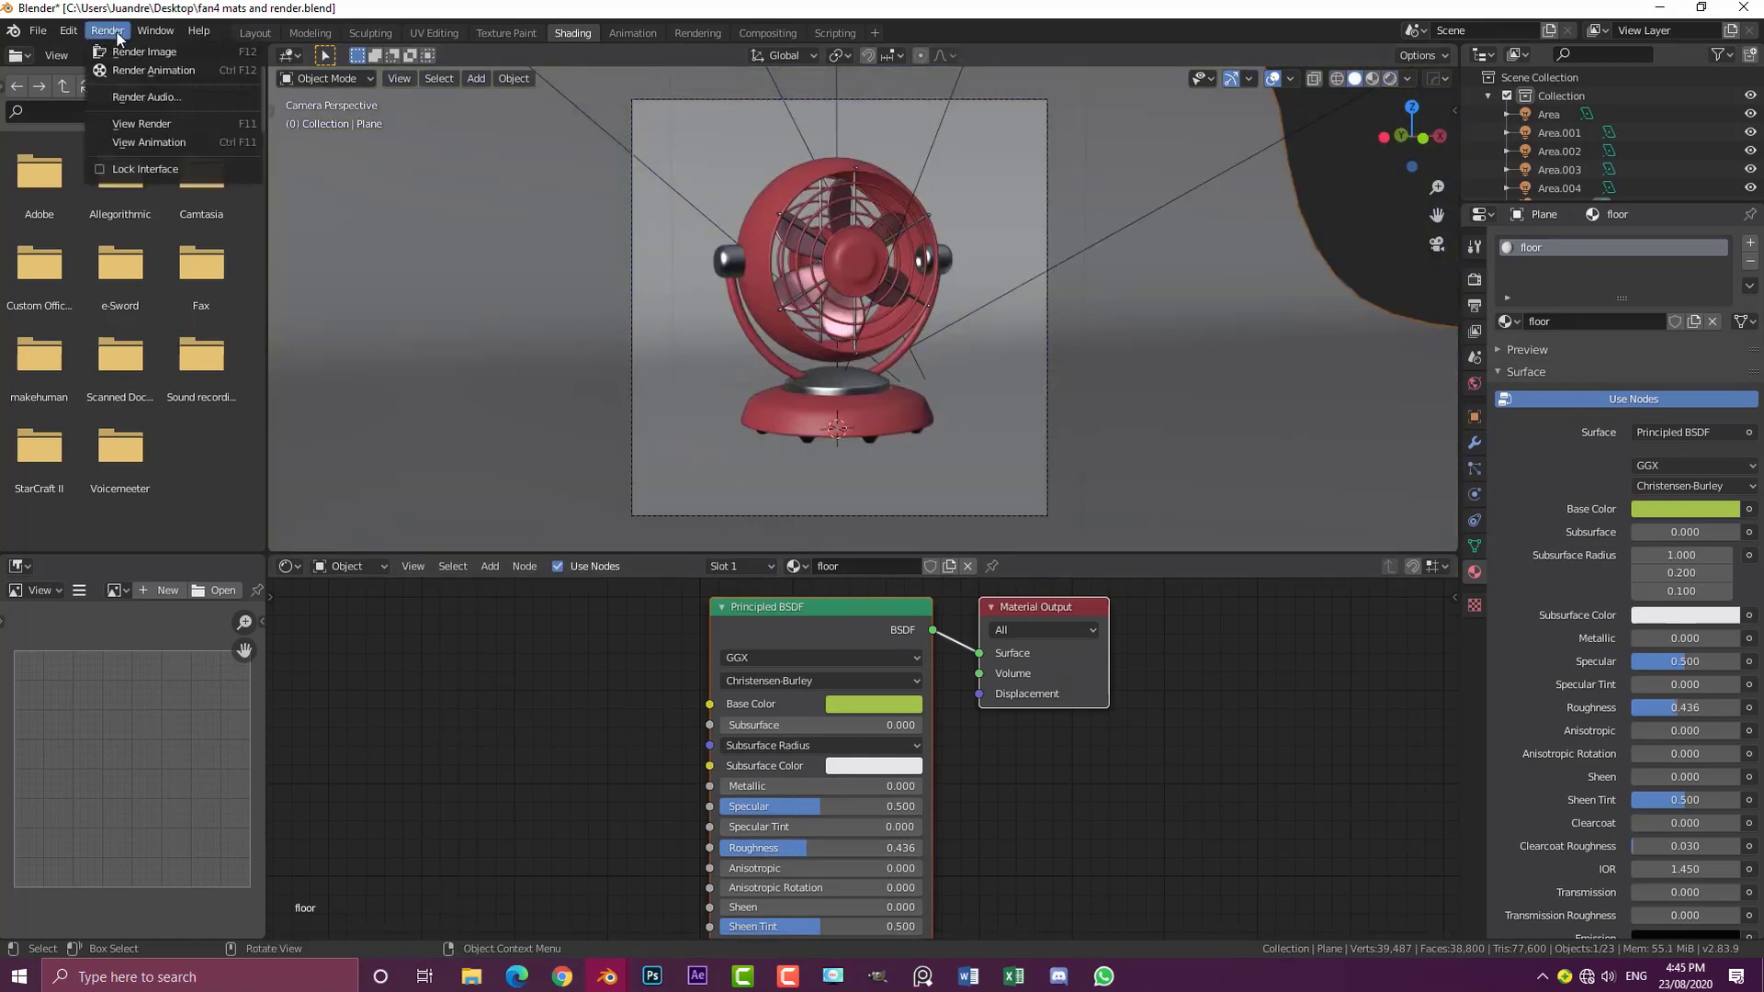
click(192, 52)
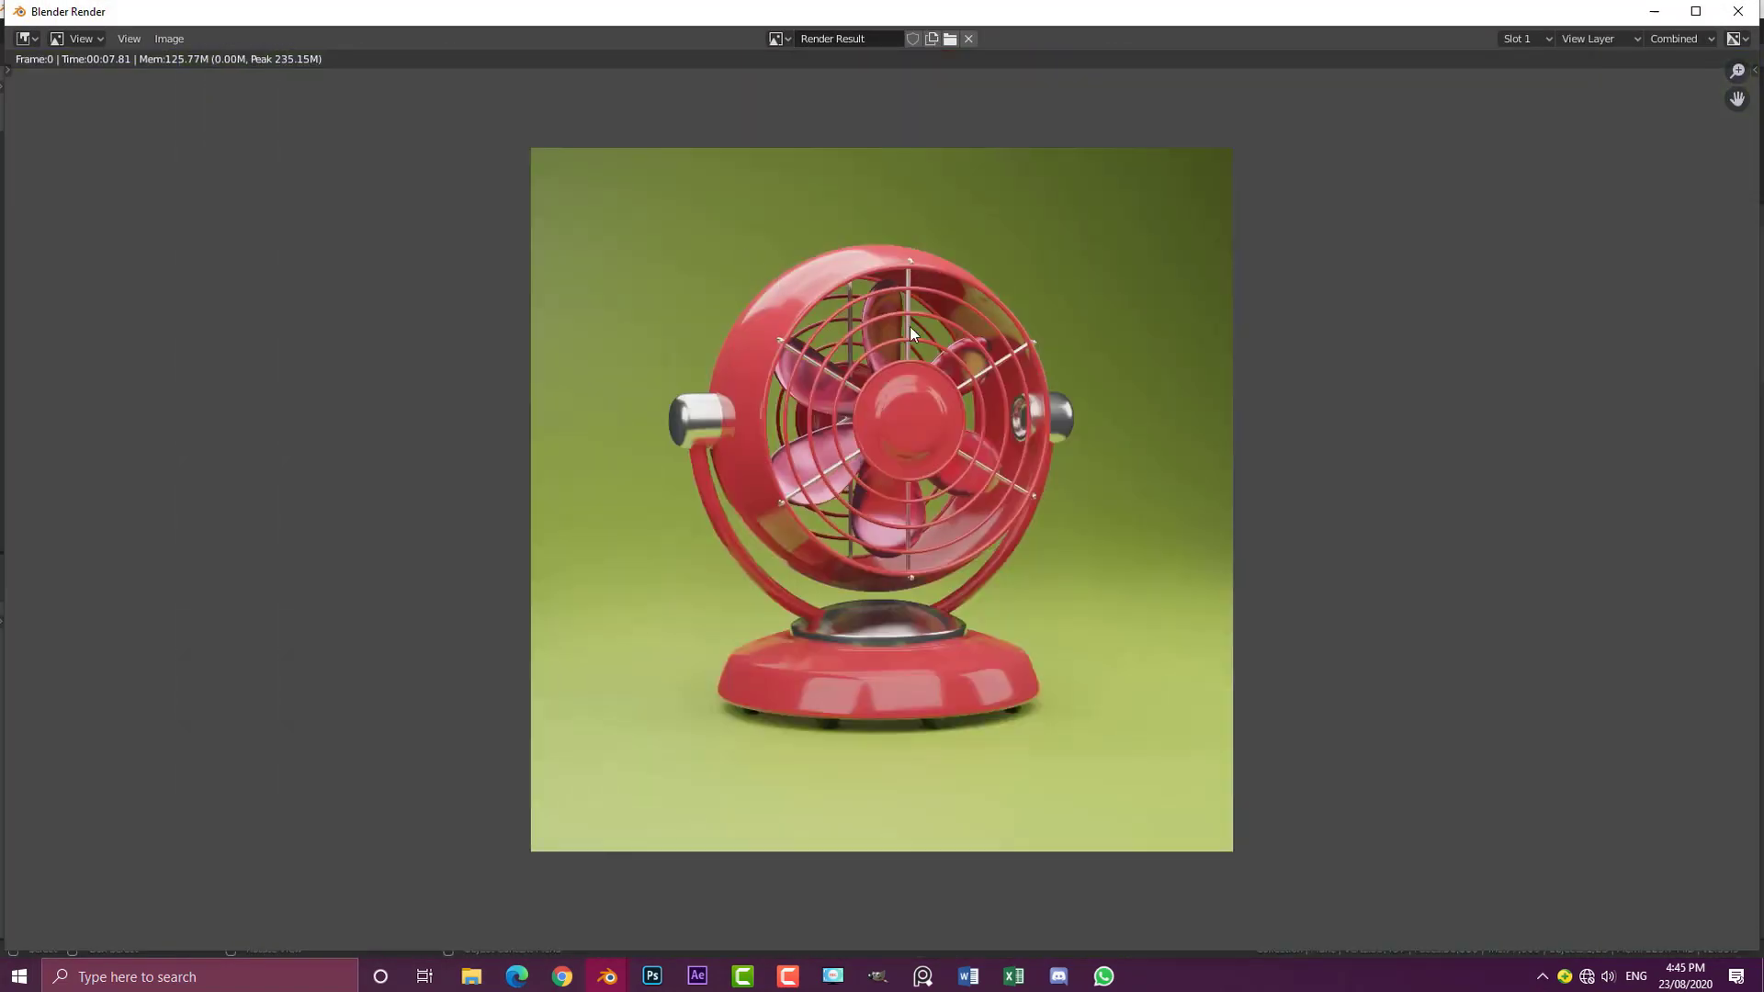
scroll(910, 327, down, 3)
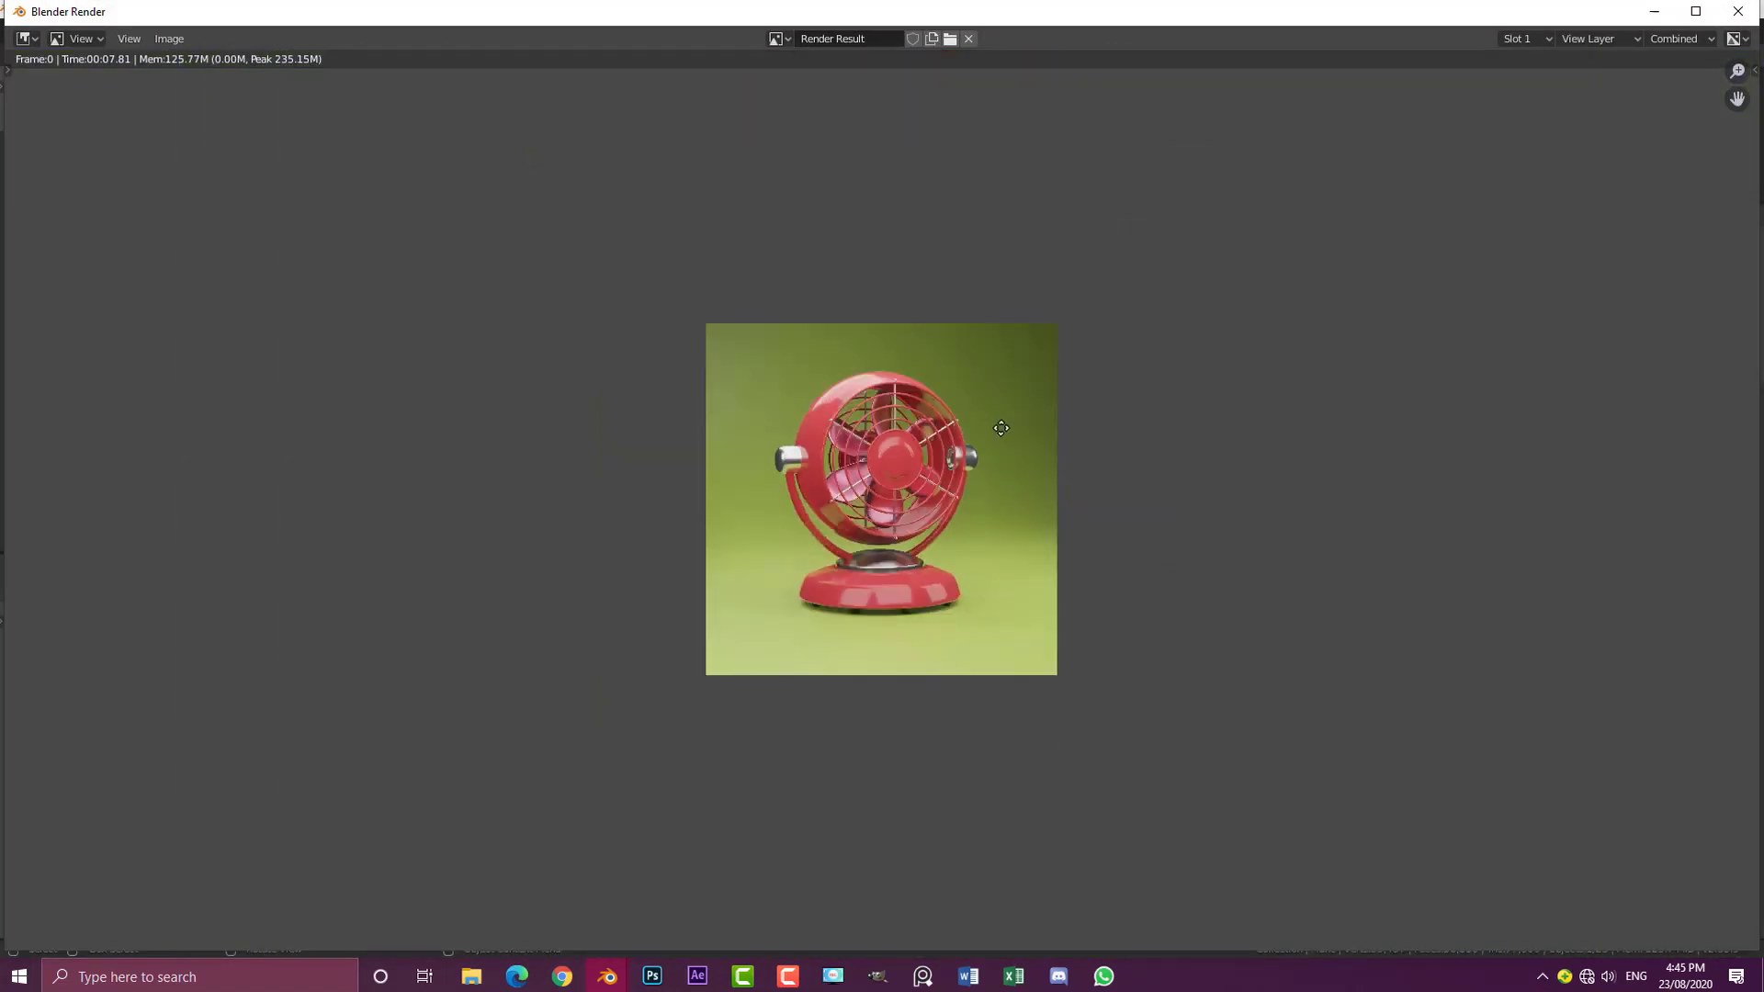
scroll(989, 406, up, 1)
scroll(990, 417, up, 1)
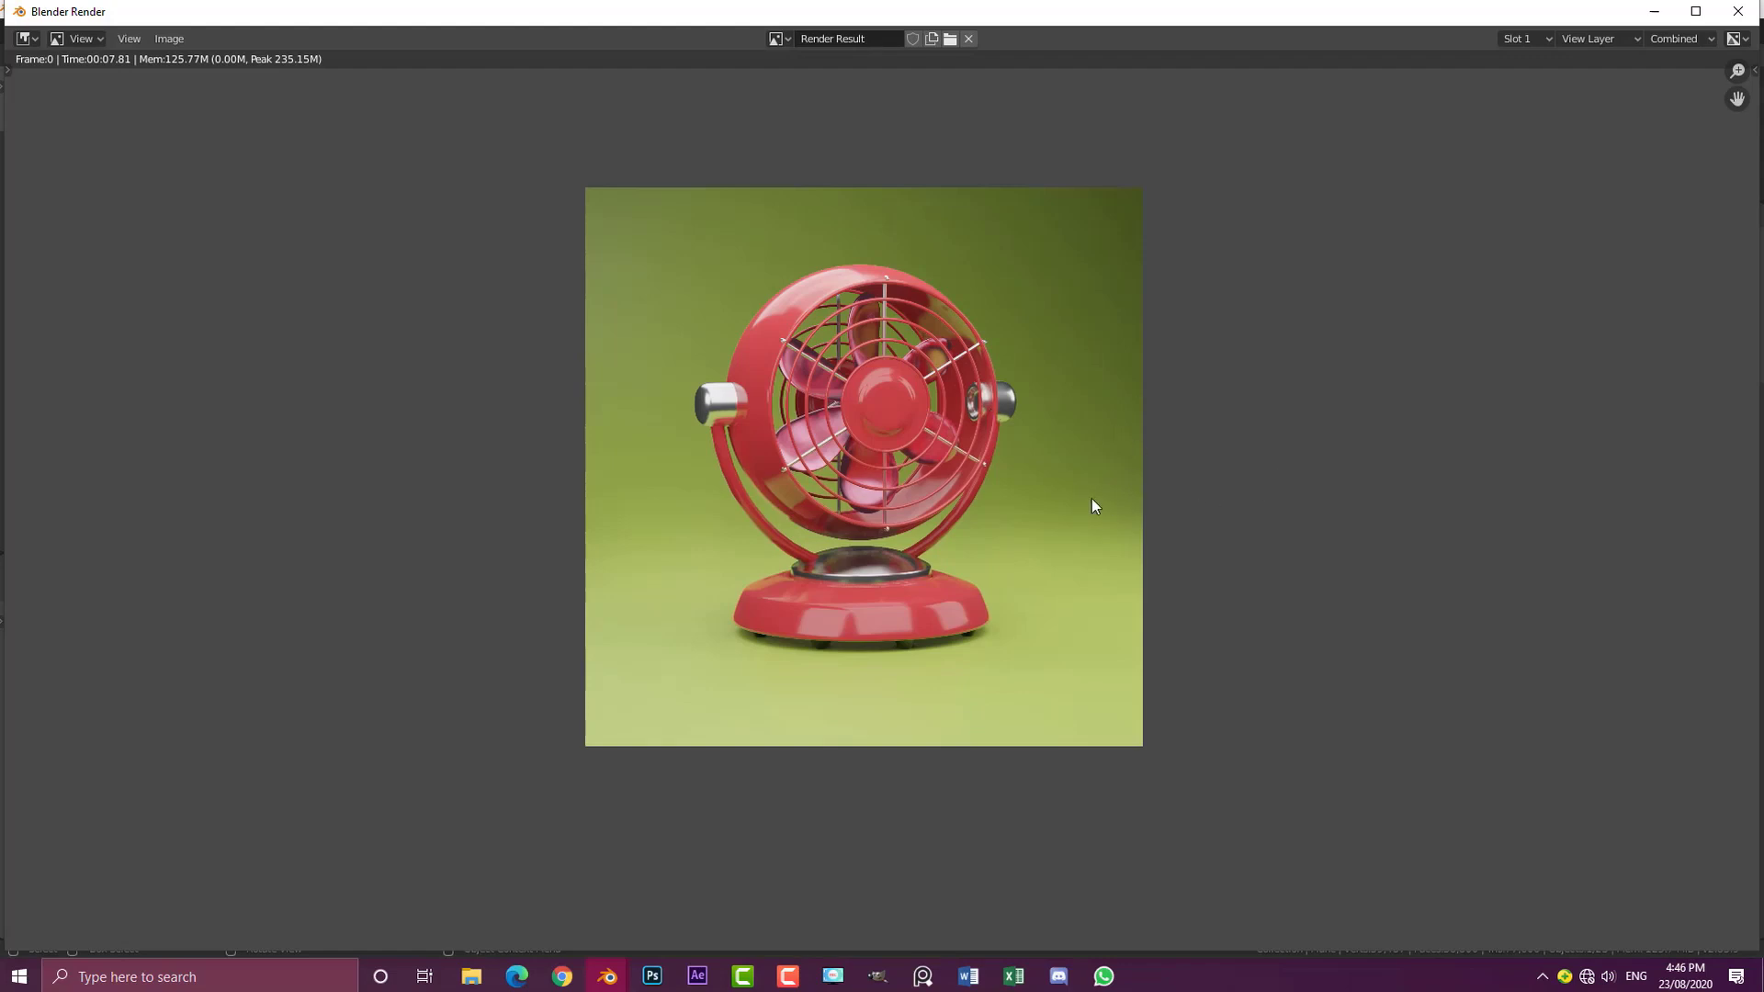
scroll(1094, 504, up, 2)
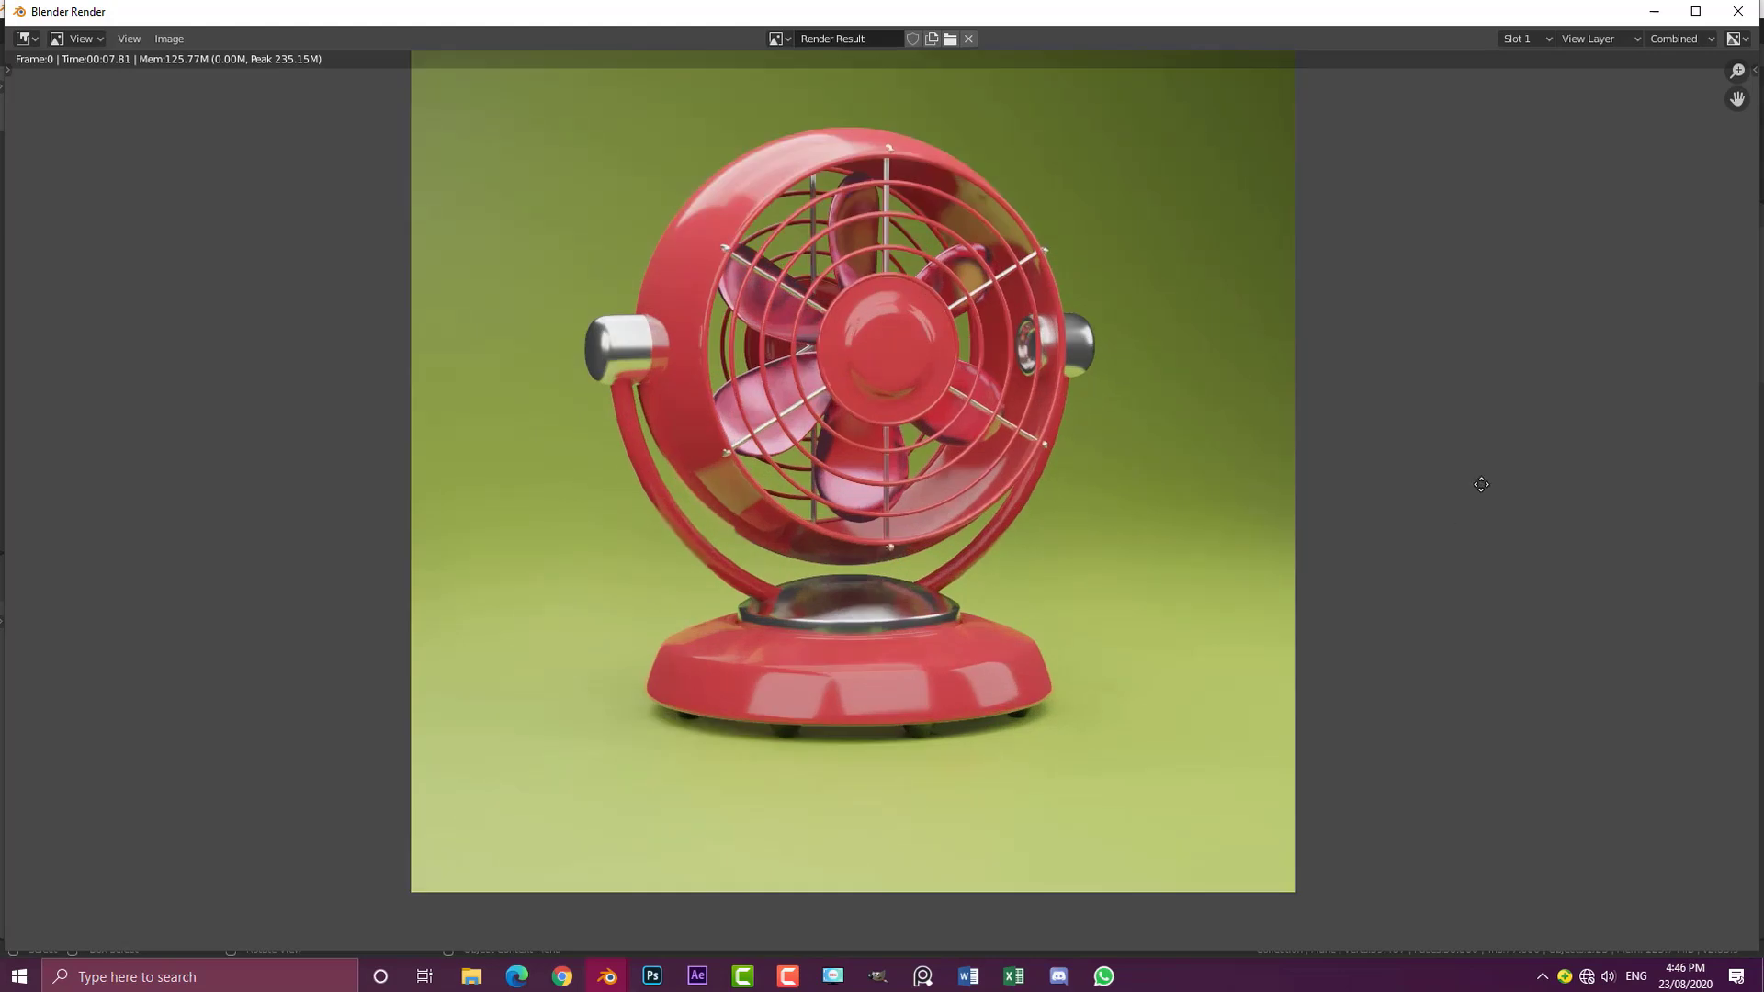
middle_drag(1481, 484, 1483, 501)
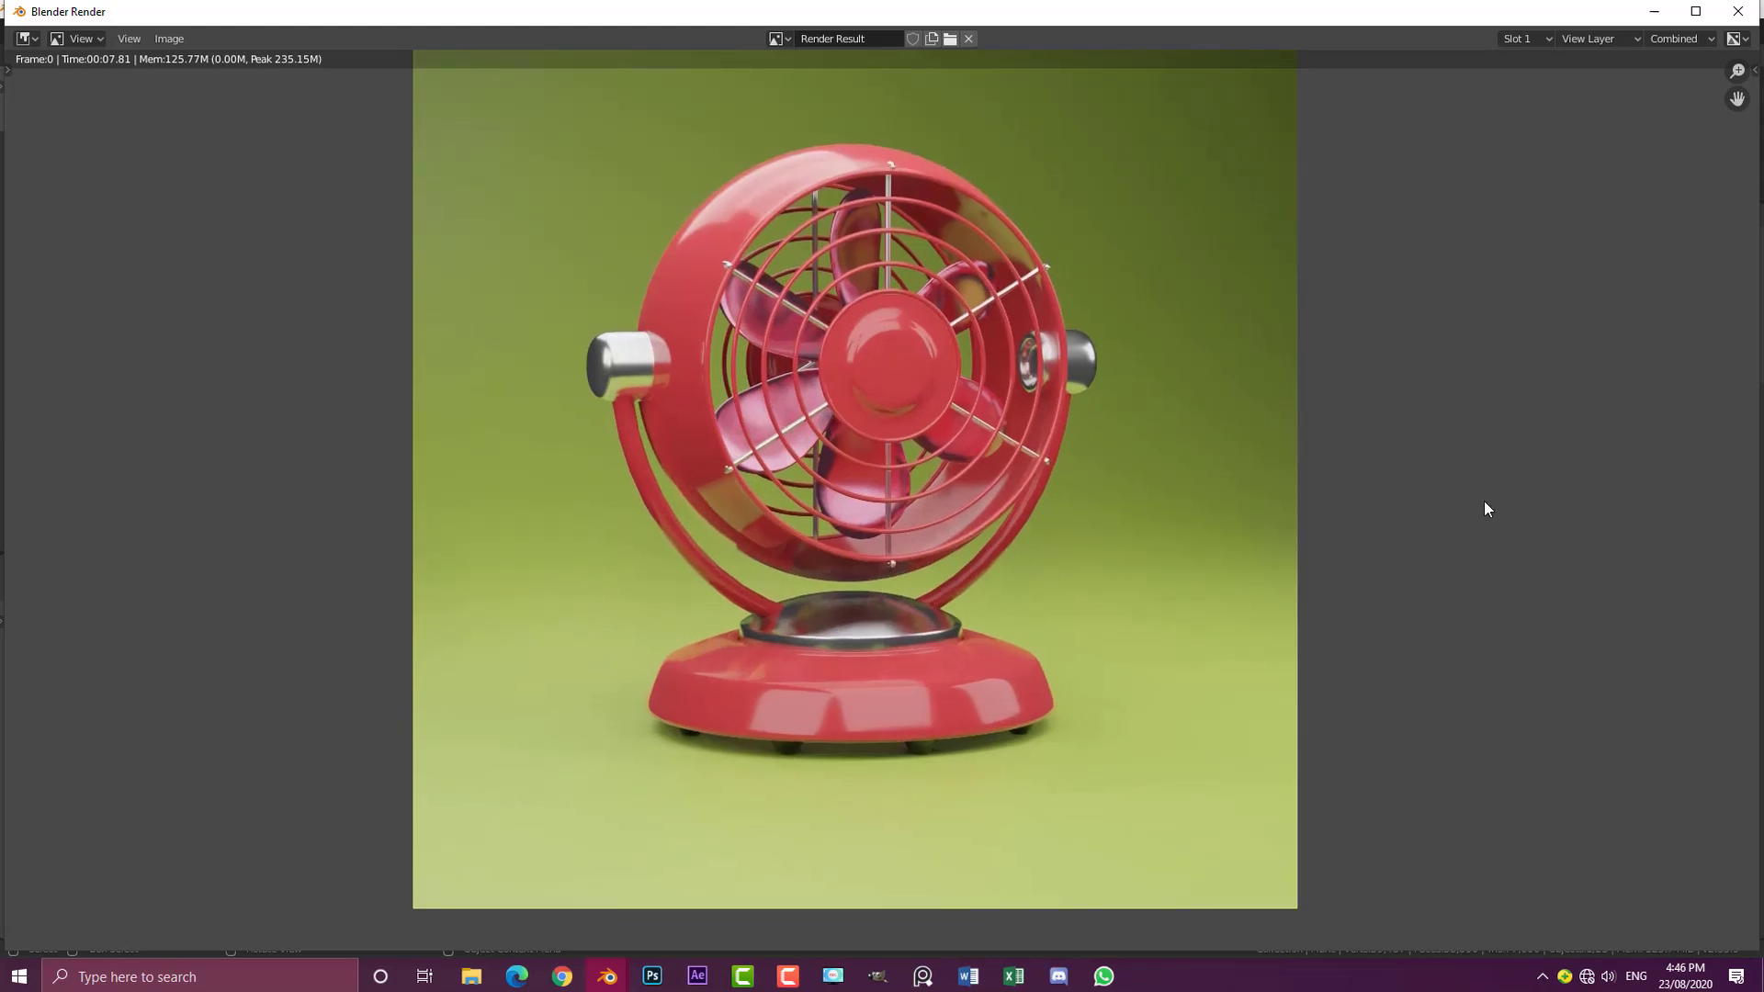